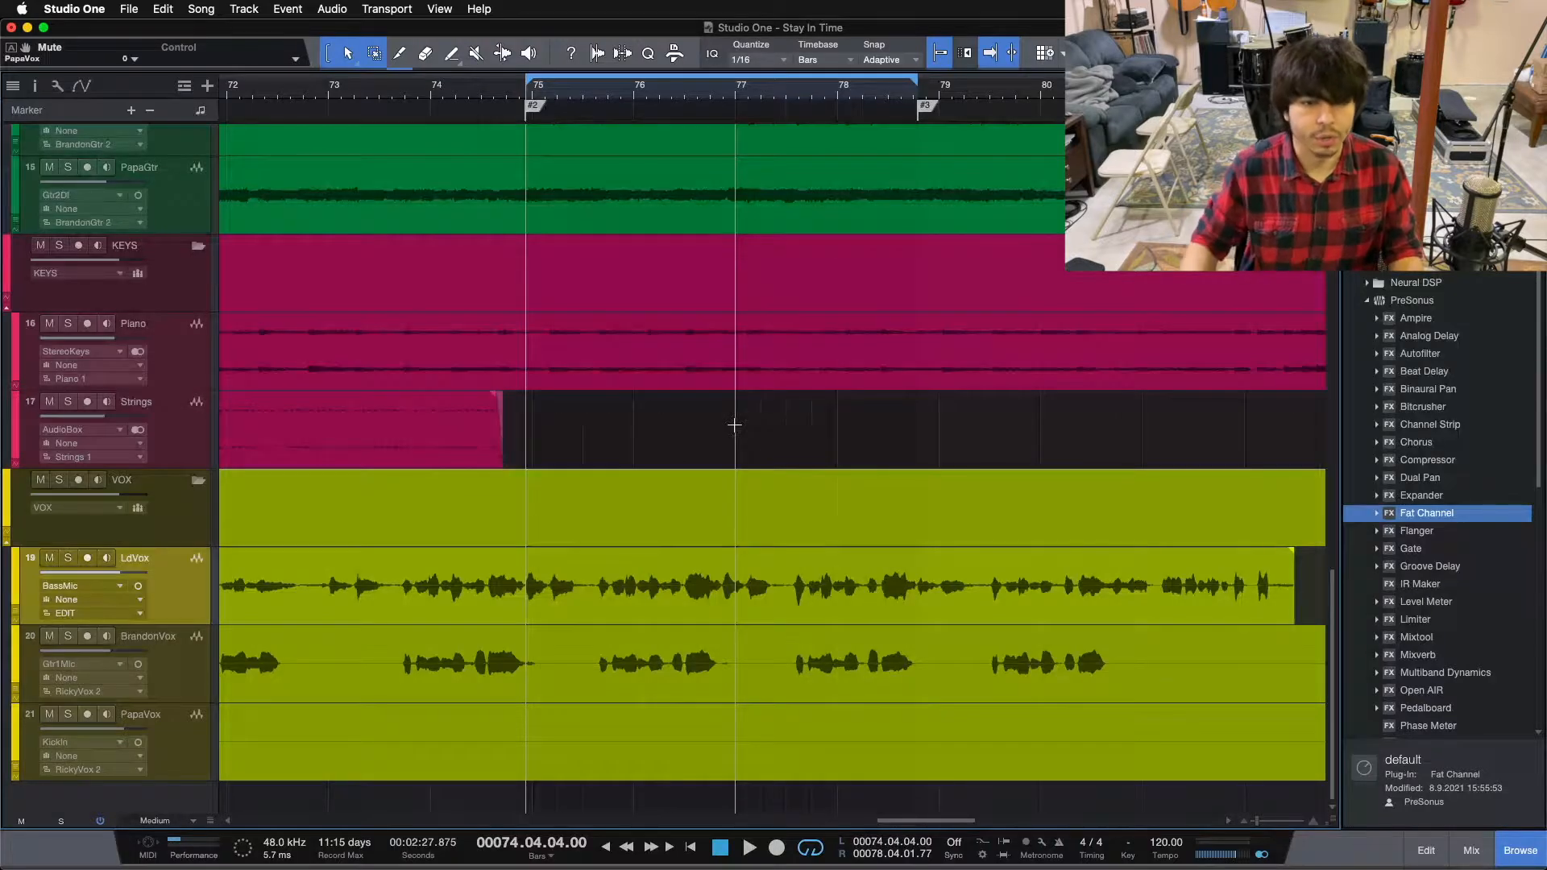
Step: Examine the lead vocal track's waveform across the song, highlighting the dense later passage and the peak around bar 36
left_click_drag(697, 87, 855, 50)
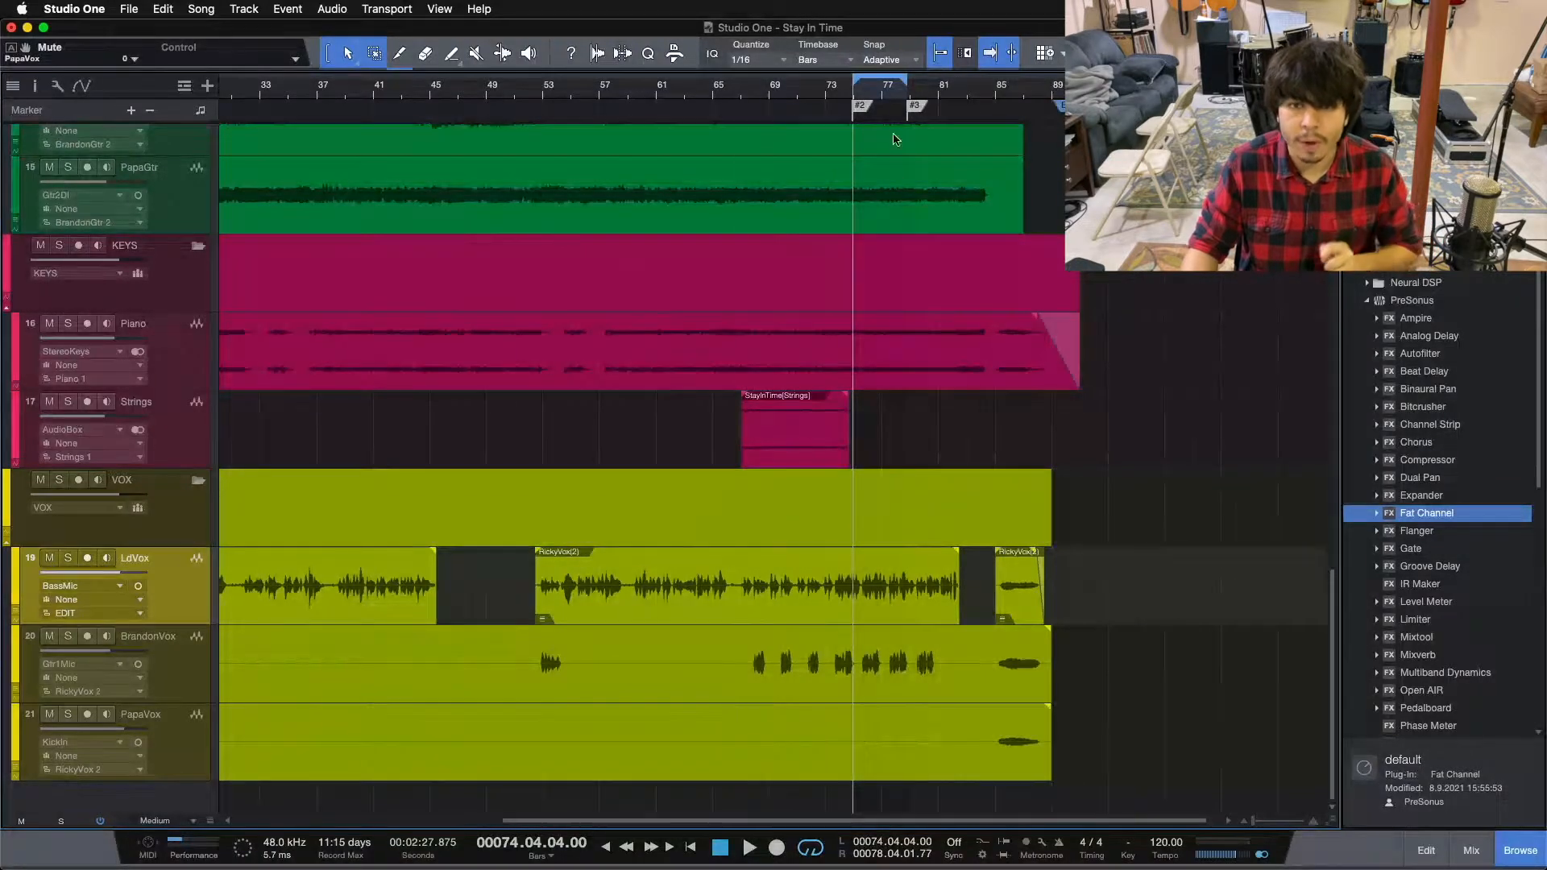
left_click_drag(884, 93, 798, 143)
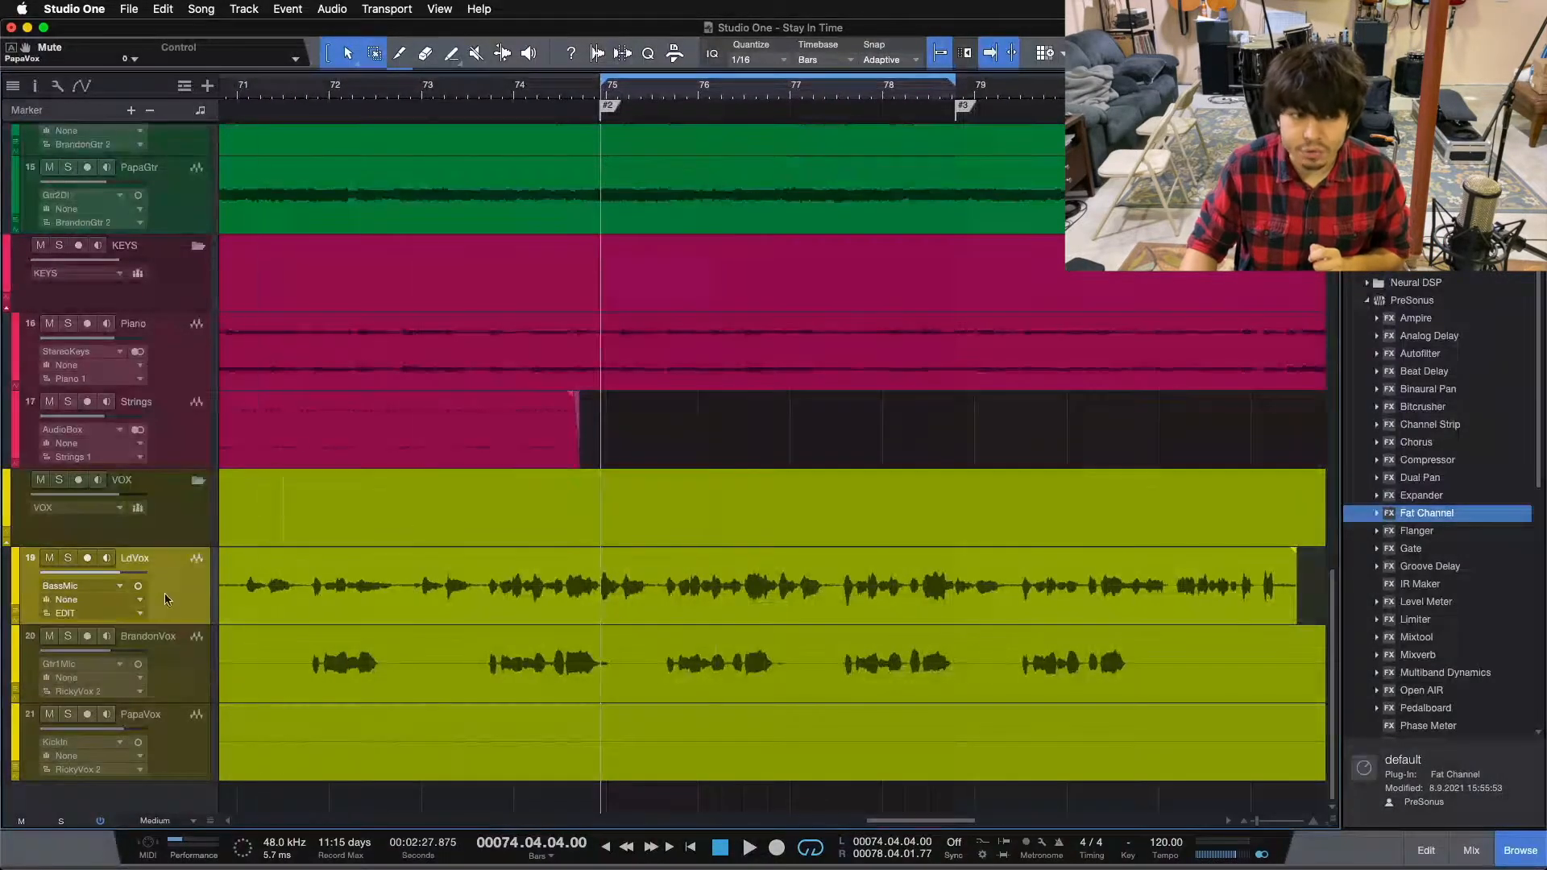
left_click(69, 556)
left_click(69, 555)
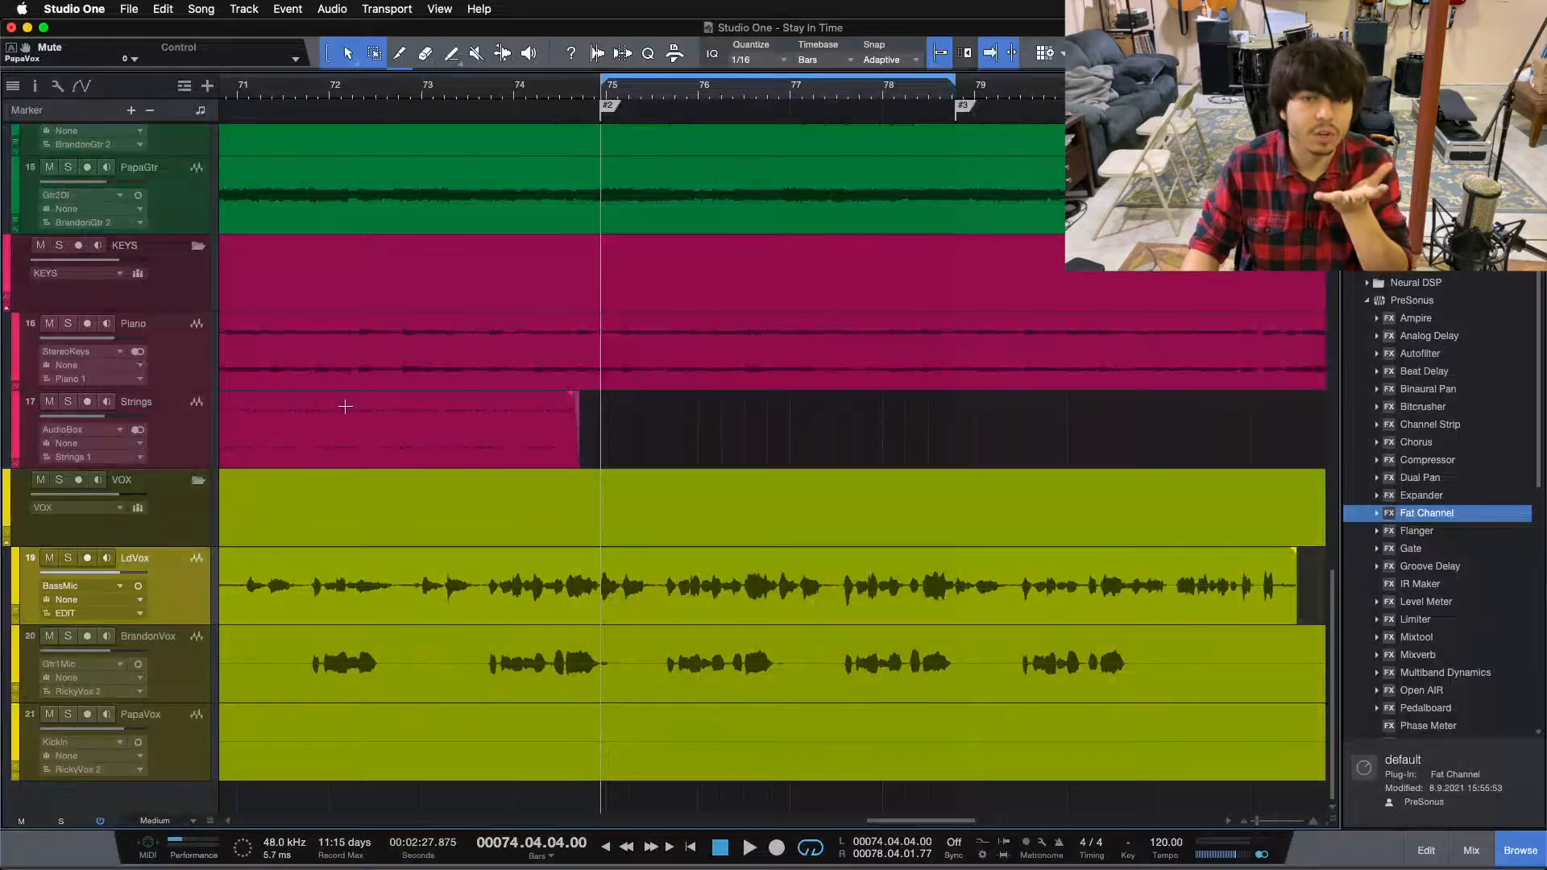
left_click_drag(677, 96, 833, 50)
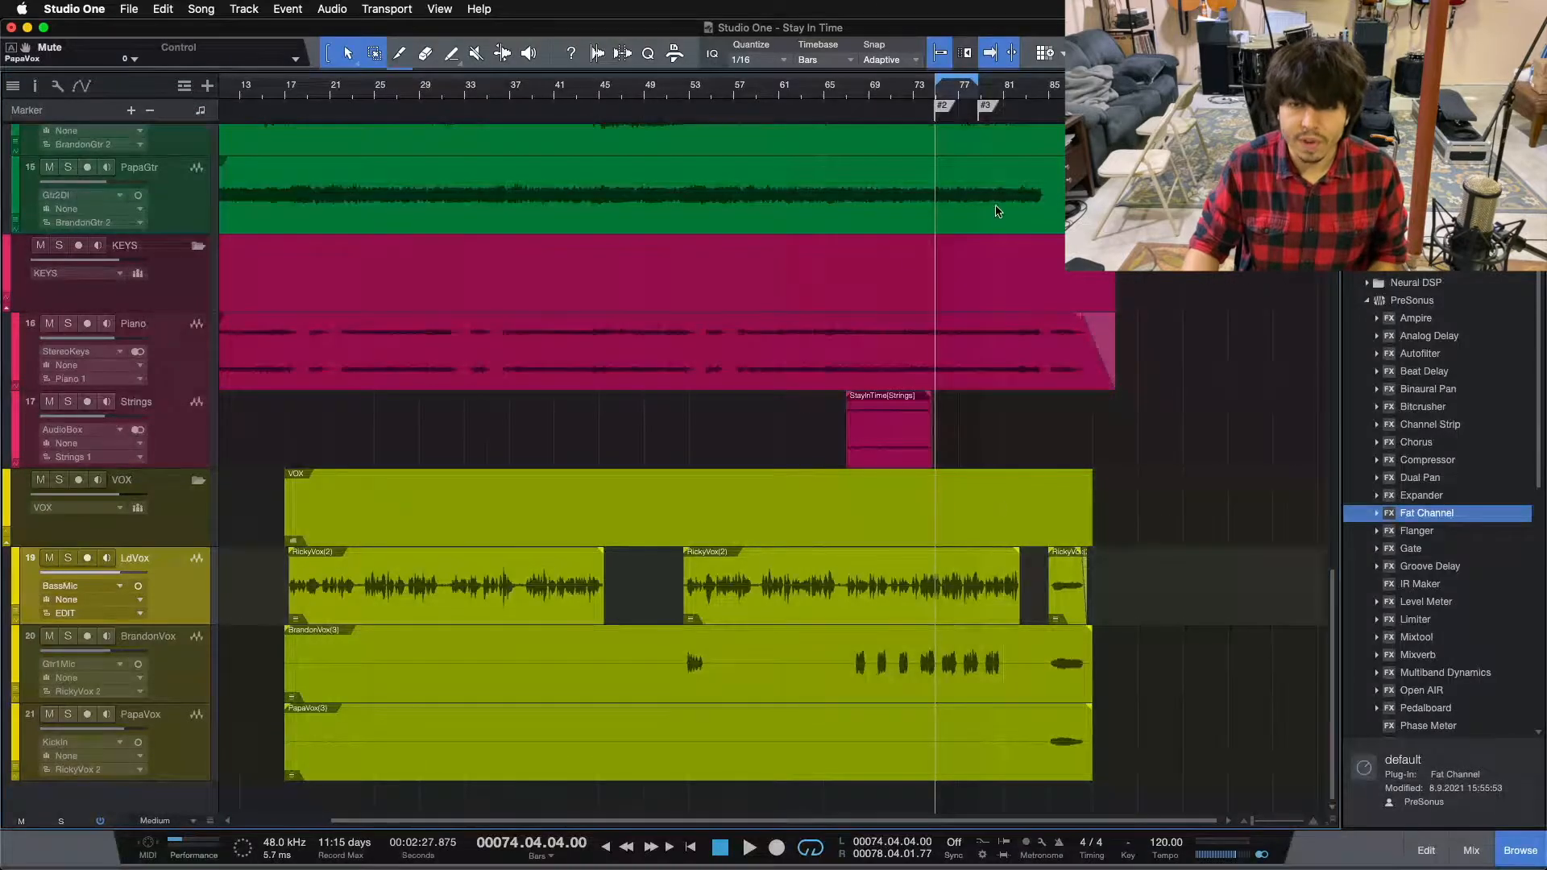
left_click_drag(965, 95, 898, 152)
left_click_drag(787, 97, 675, 76)
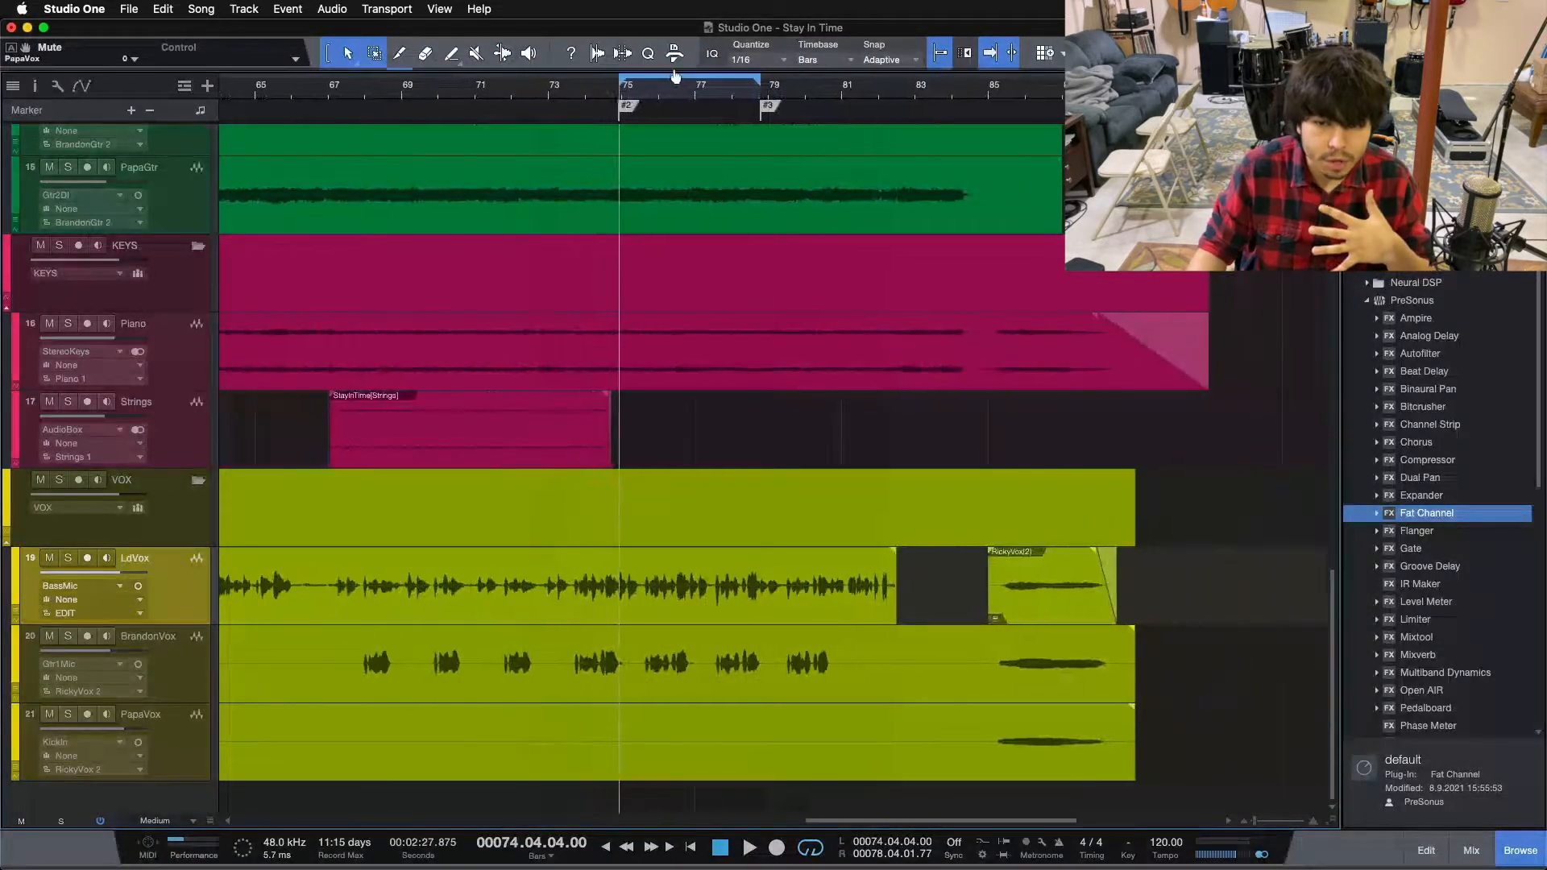
left_click_drag(657, 96, 805, 72)
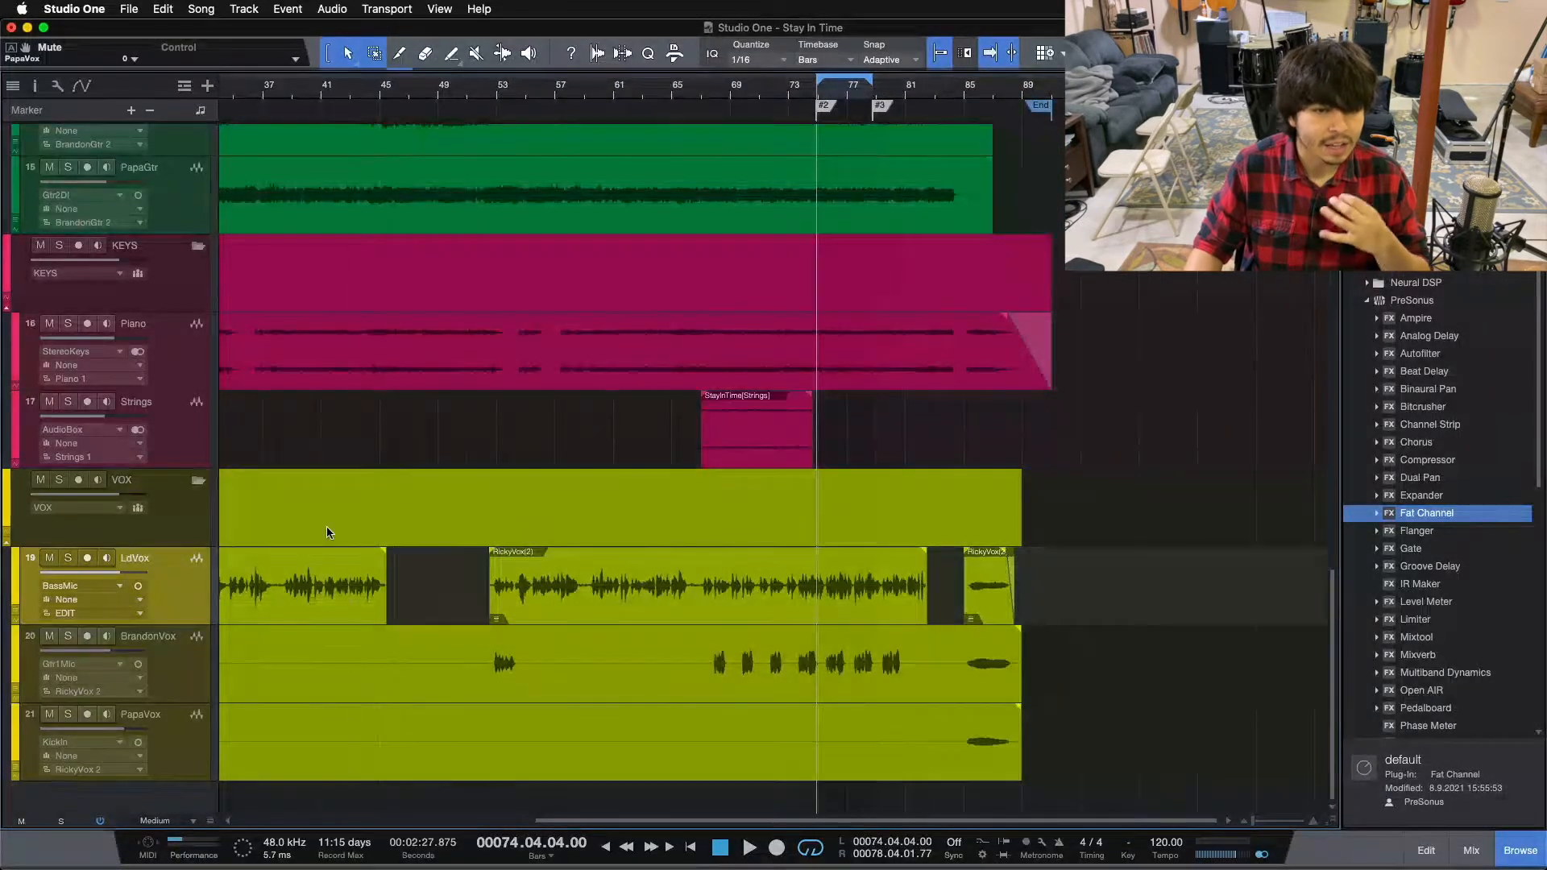
left_click_drag(264, 101, 405, 86)
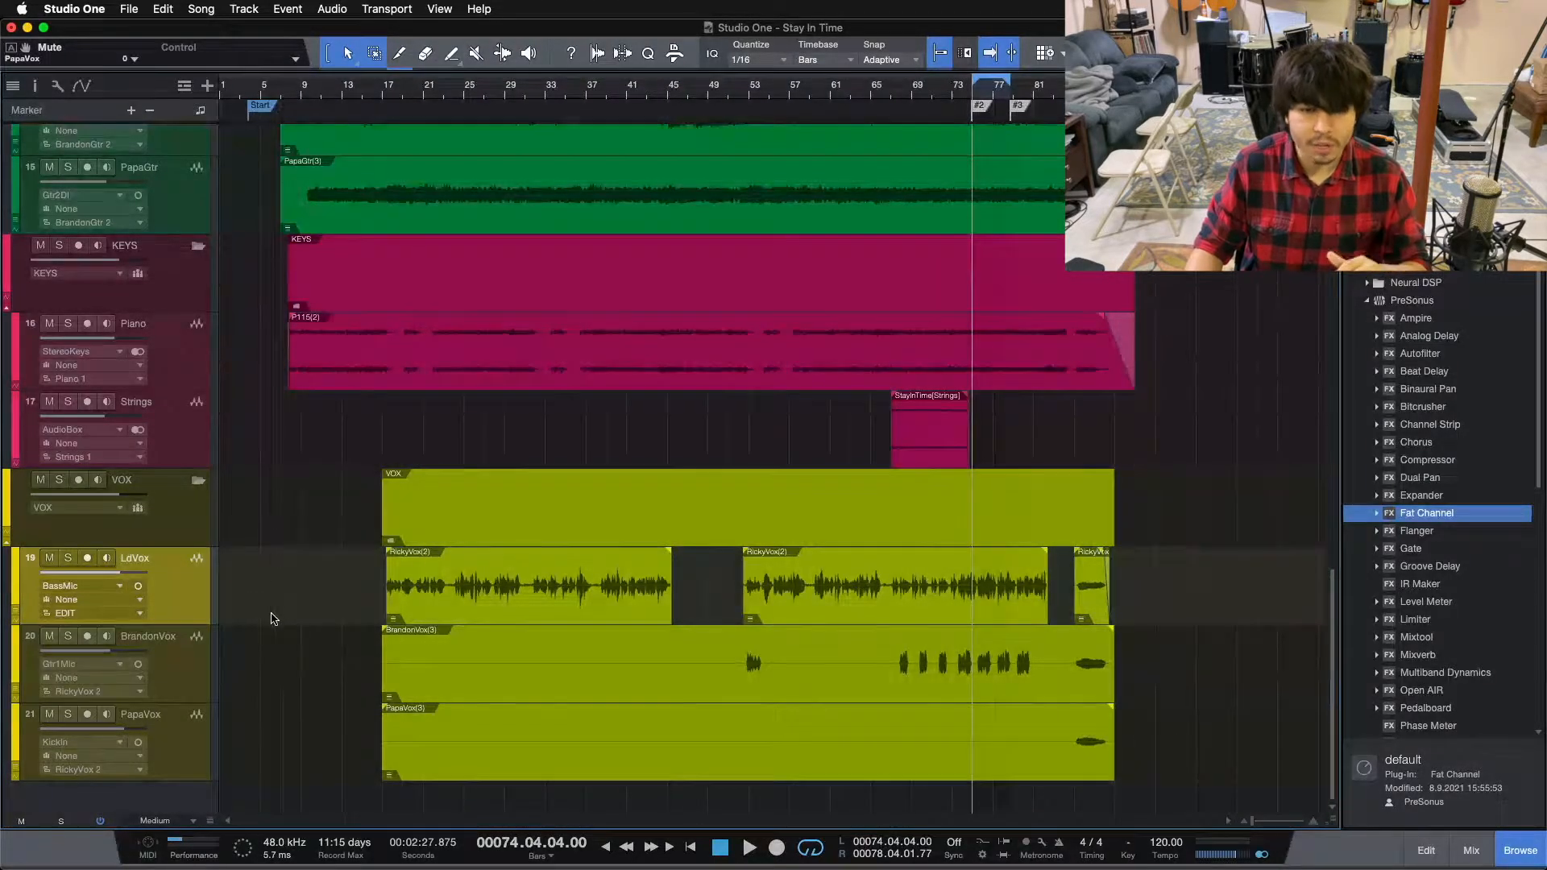
left_click_drag(890, 569, 1013, 575)
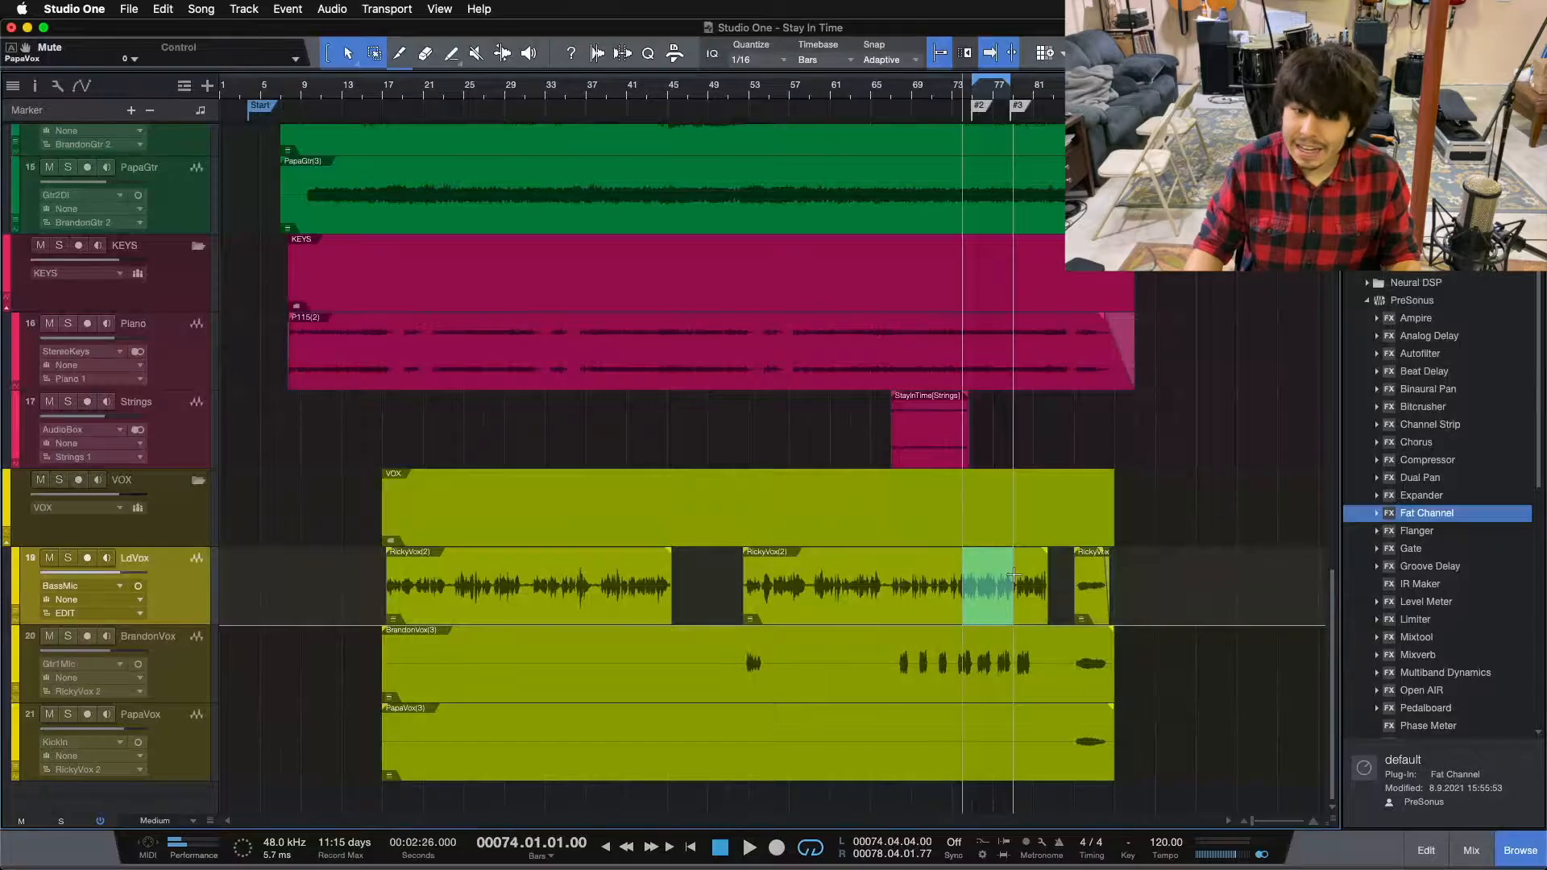
left_click_drag(576, 569, 590, 564)
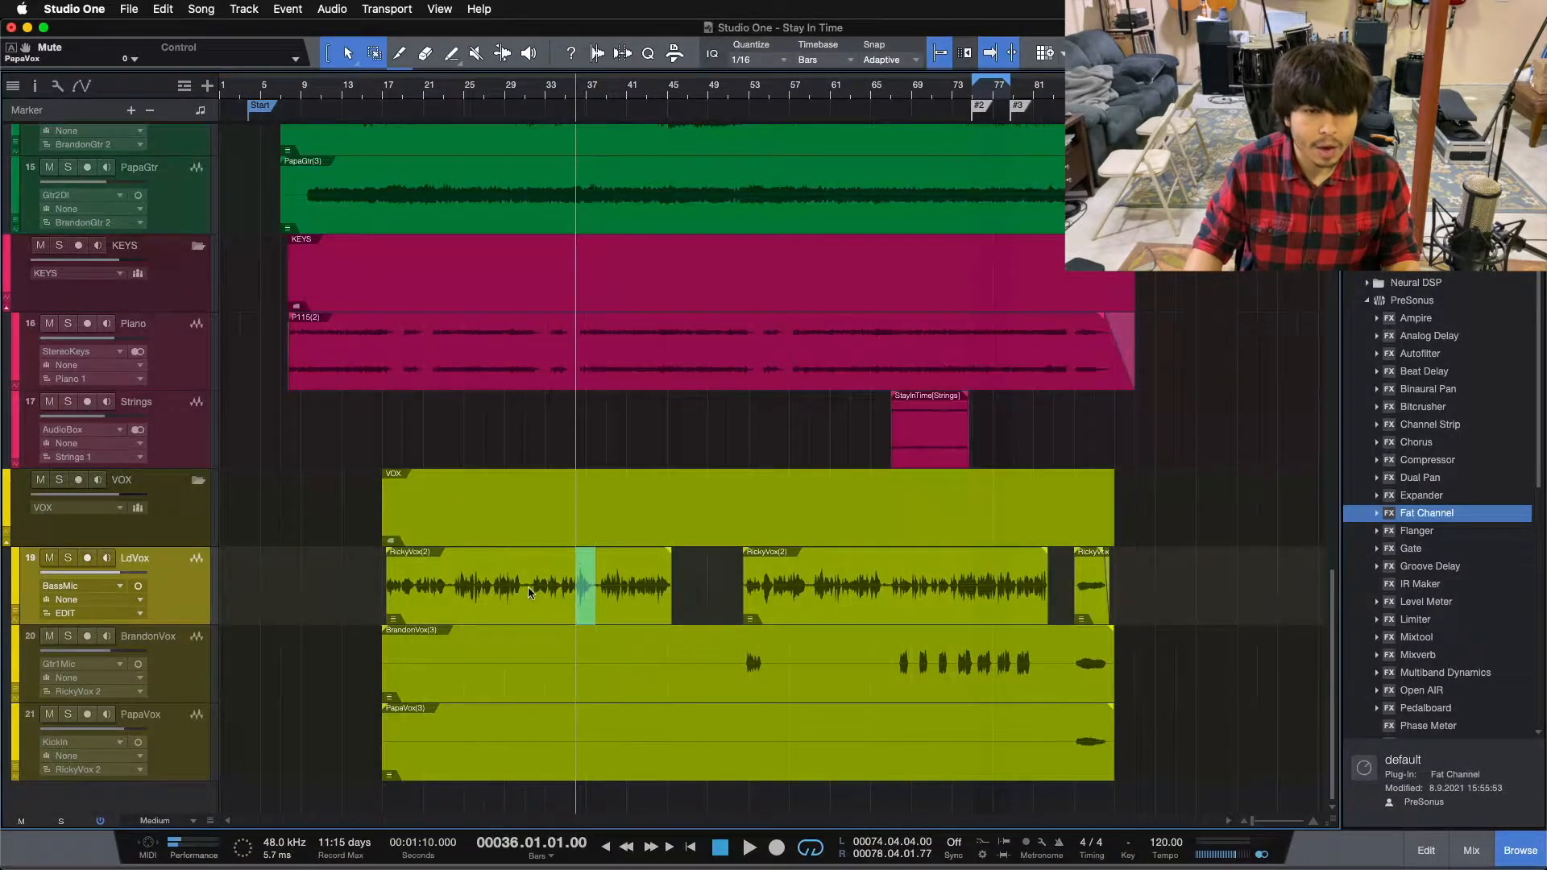
left_click(699, 578)
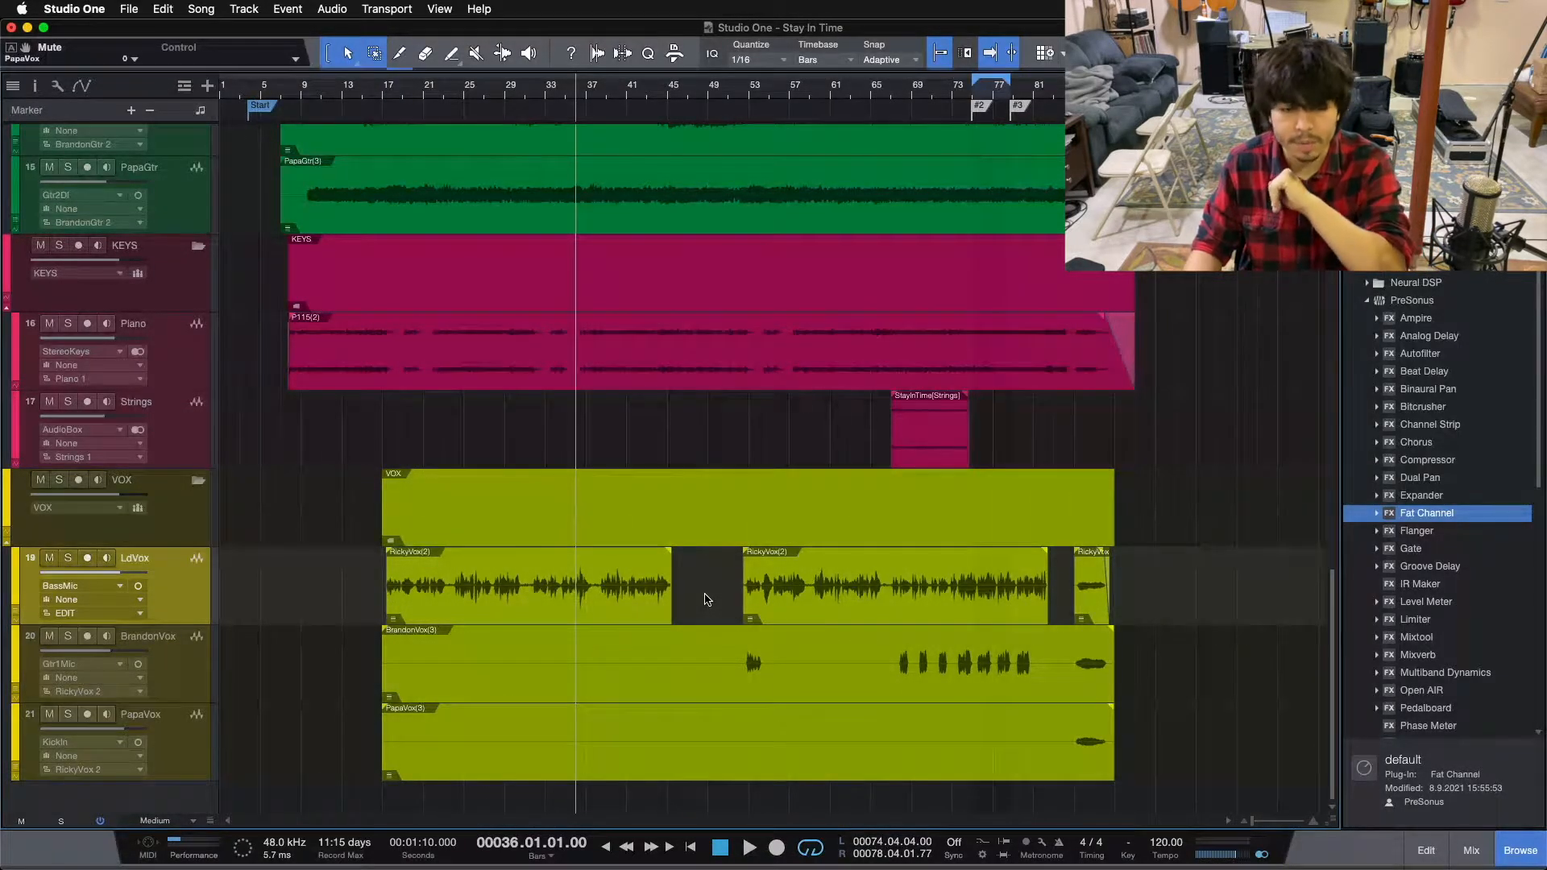
Step: Duplicate the current layer of the LdVox track under the name LdVox 3
right_click(184, 598)
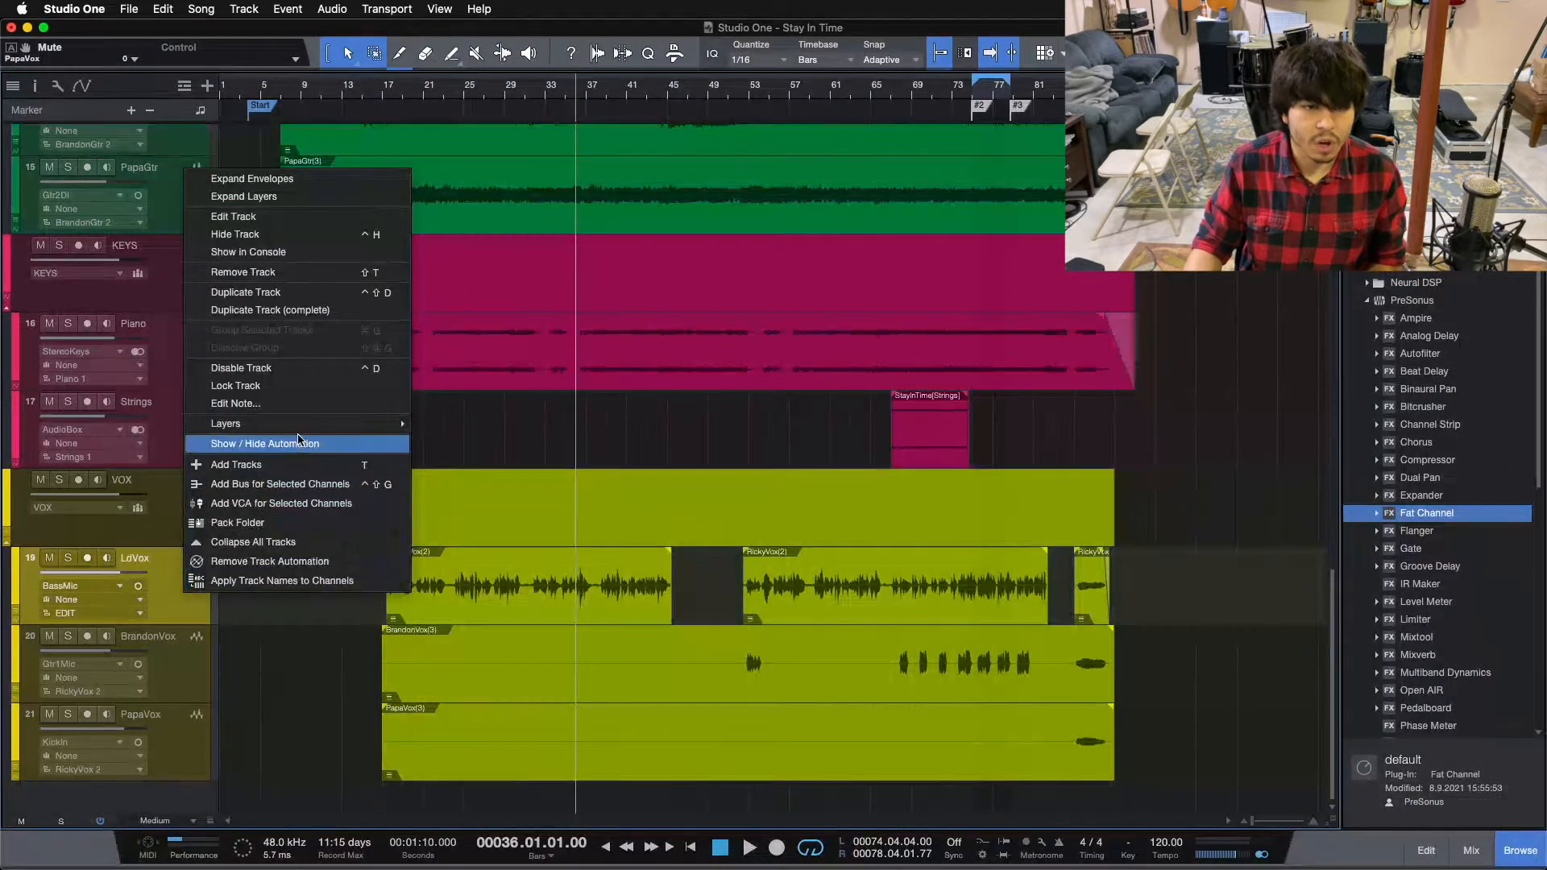
mouse_move(407, 426)
left_click(459, 443)
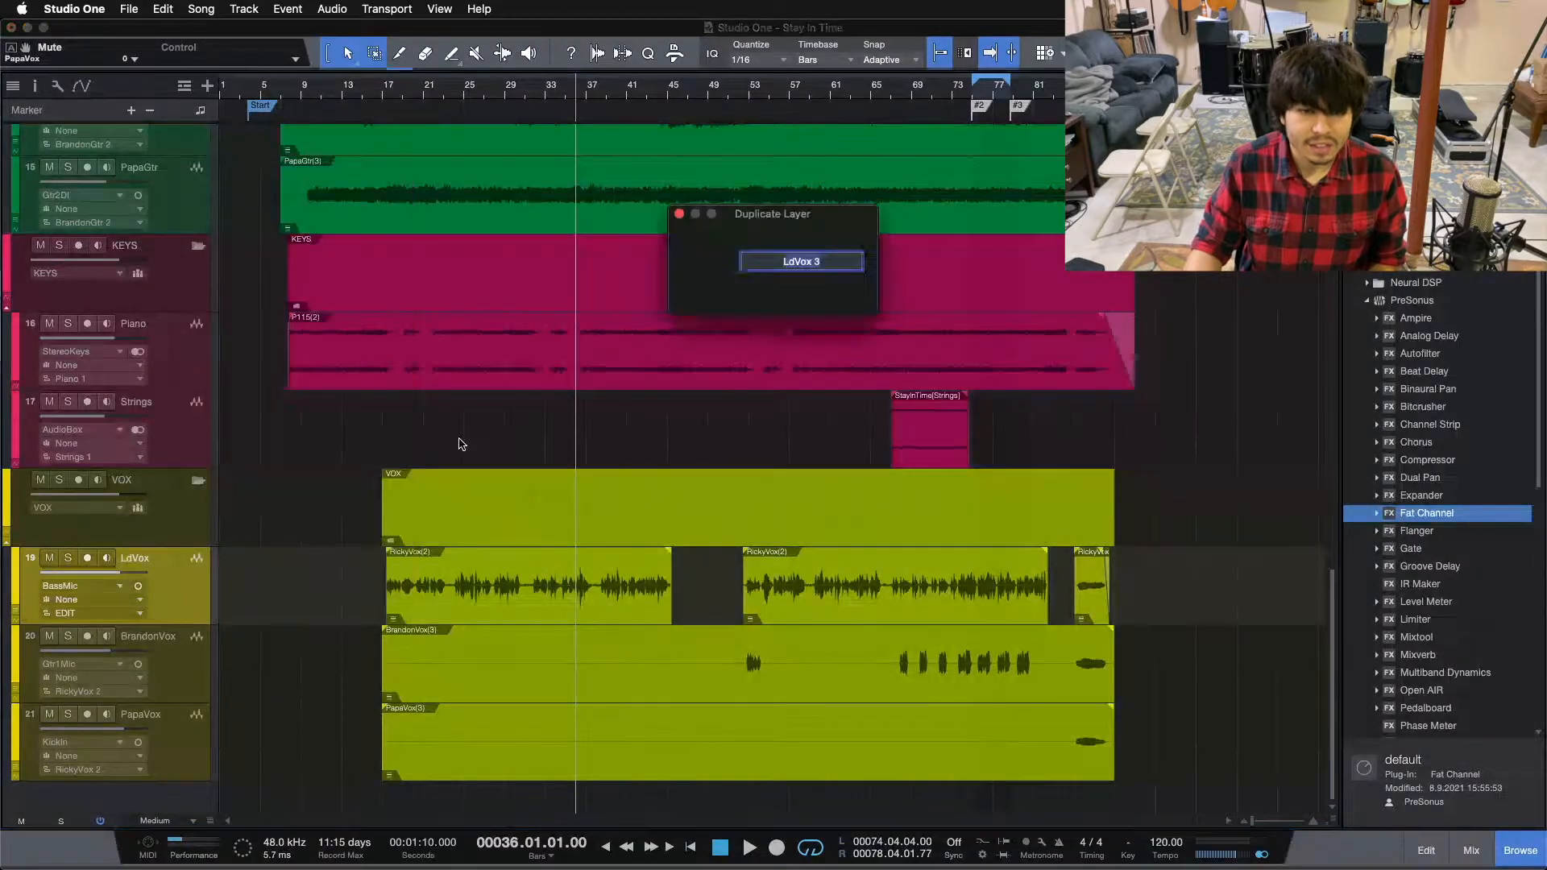
left_click(817, 297)
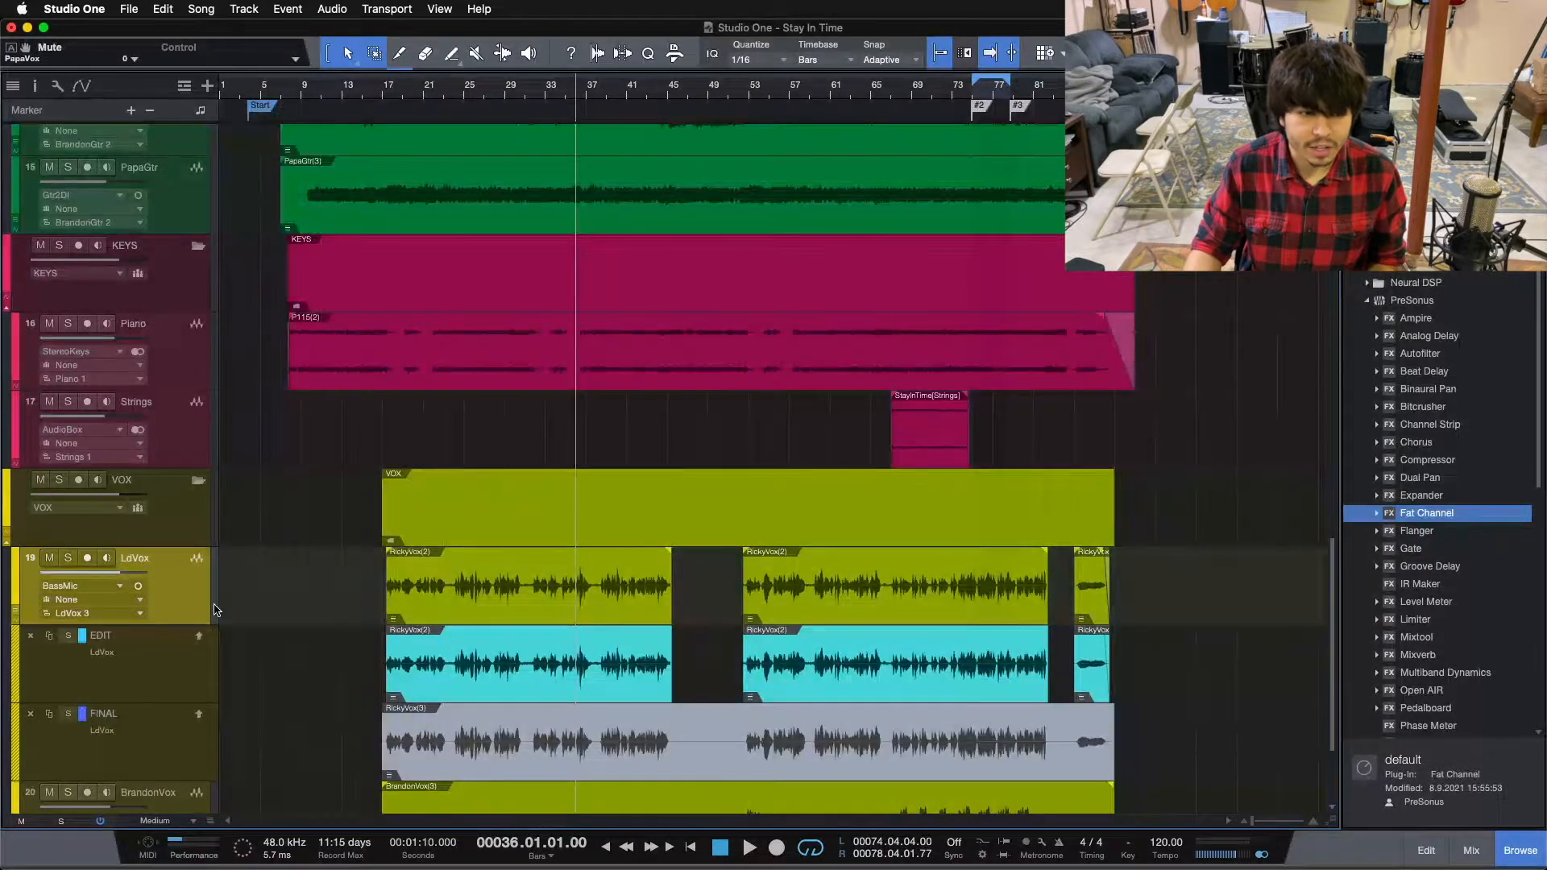
Step: Inspect the EDIT and FINAL layers beneath the LdVox track and collapse the layer view
right_click(166, 570)
left_click(171, 591)
left_click(152, 677)
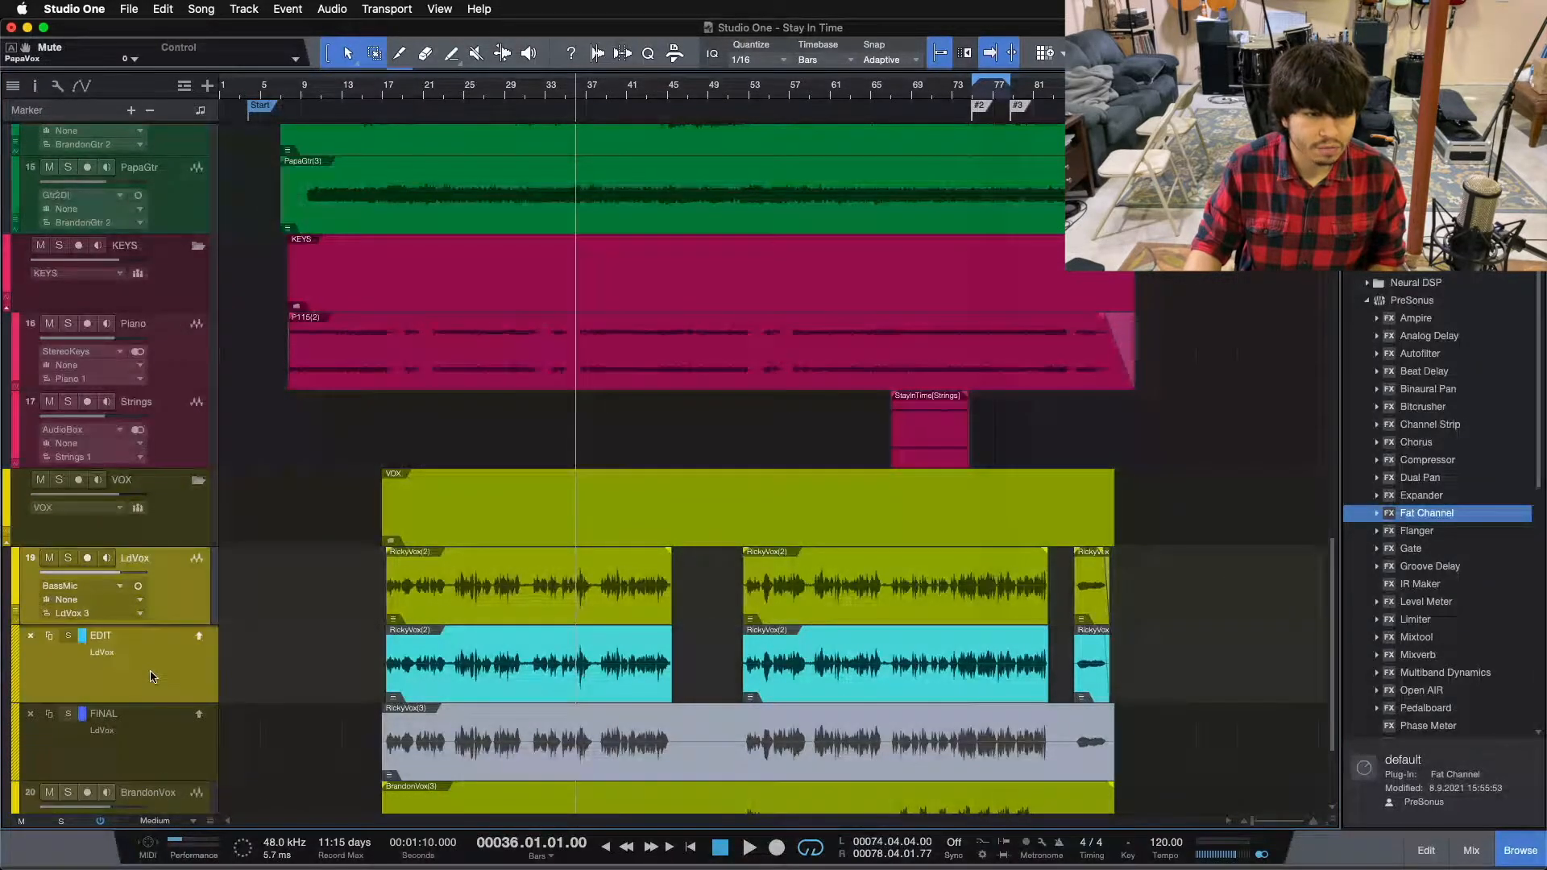
left_click(159, 710)
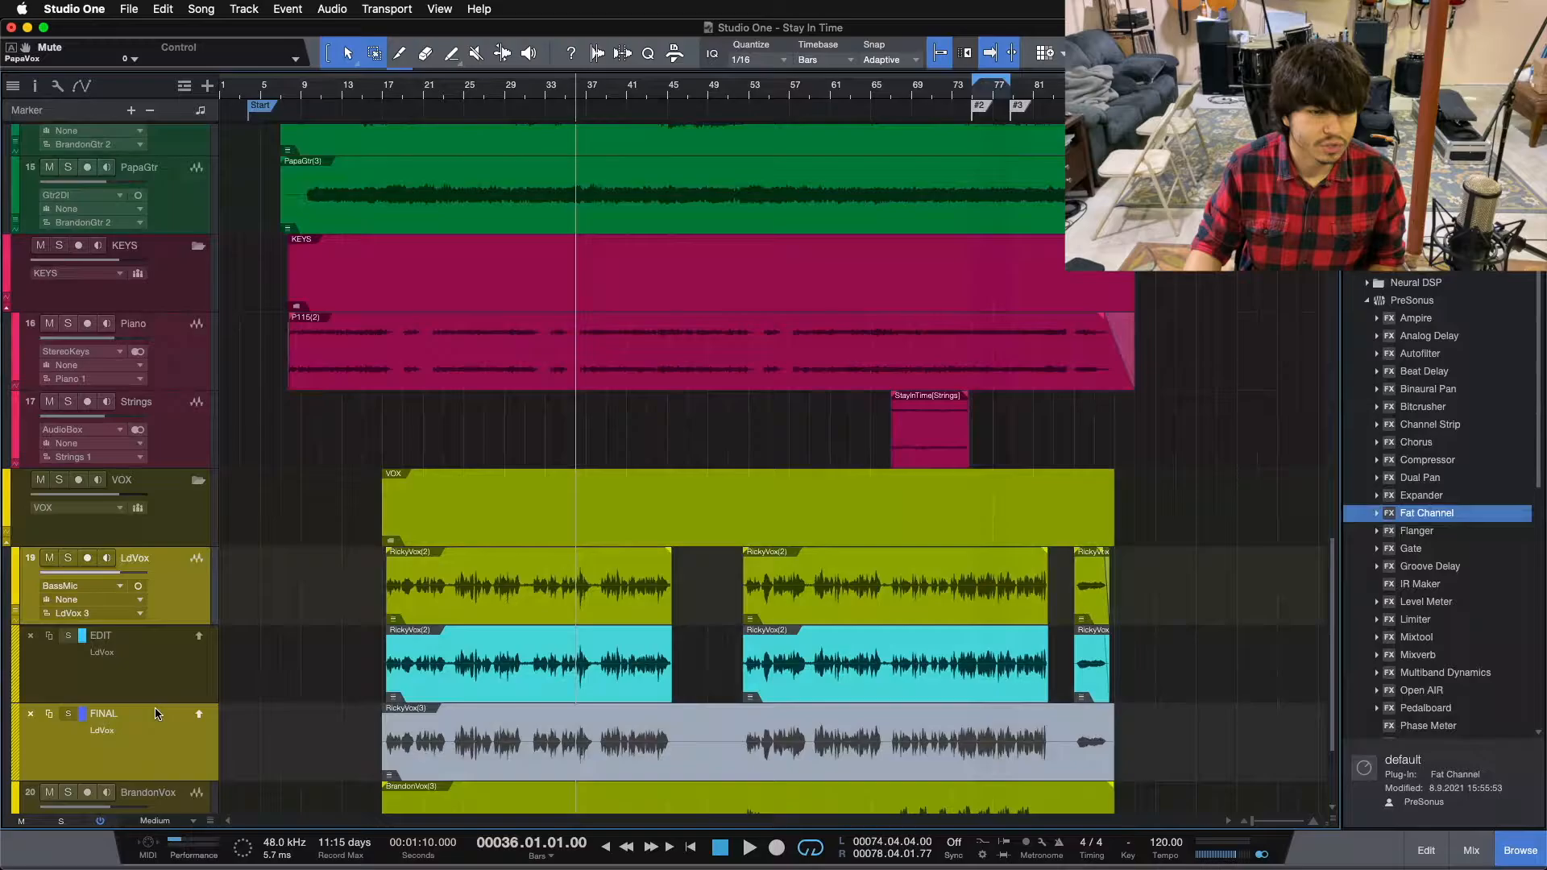
left_click(161, 665)
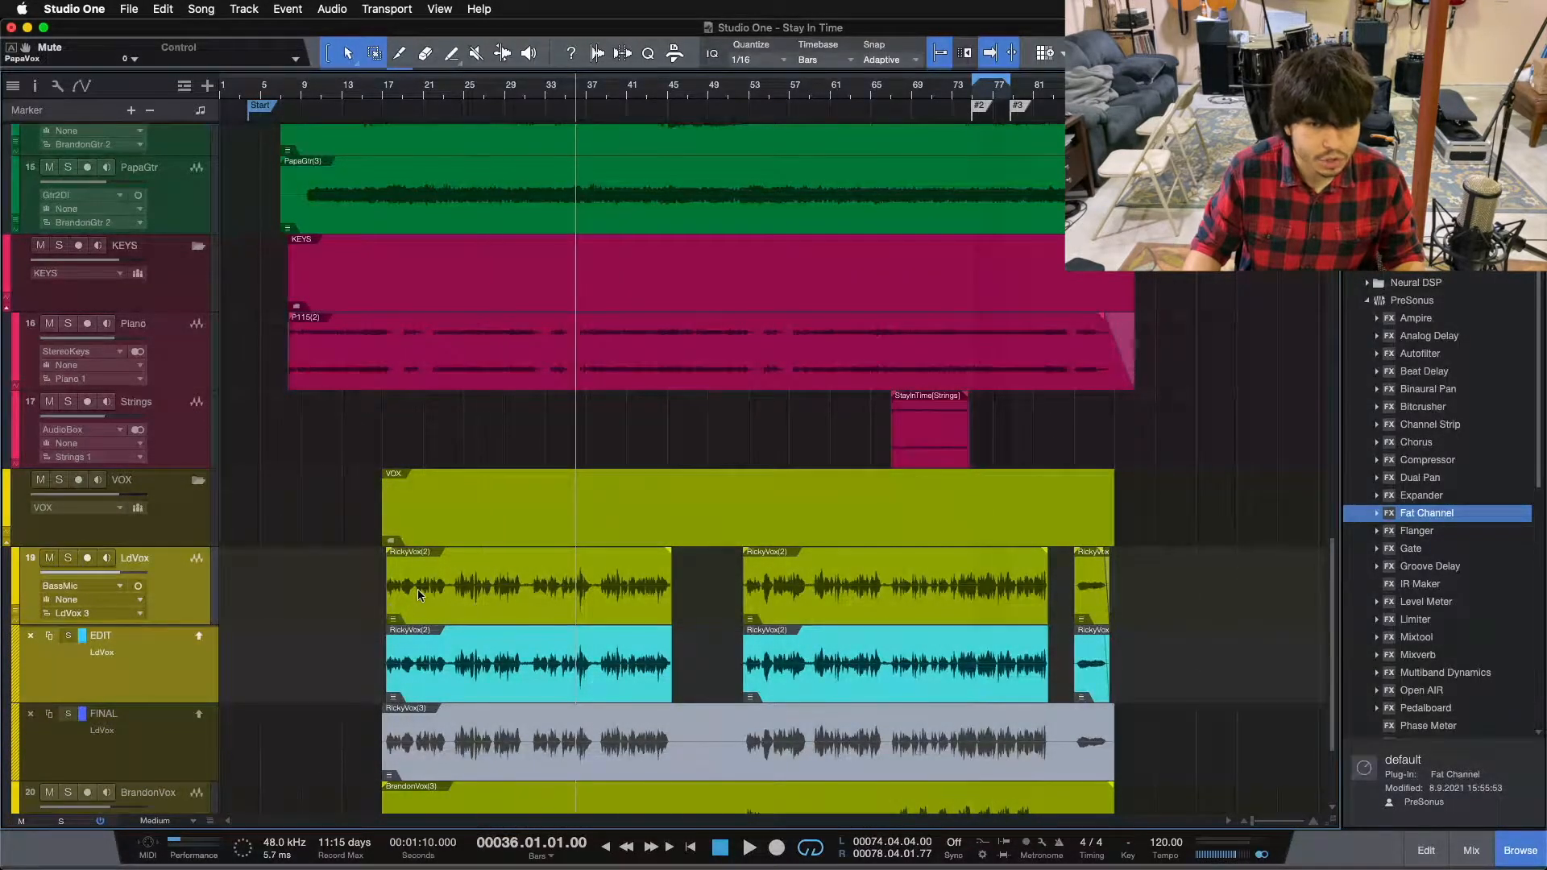
right_click(185, 589)
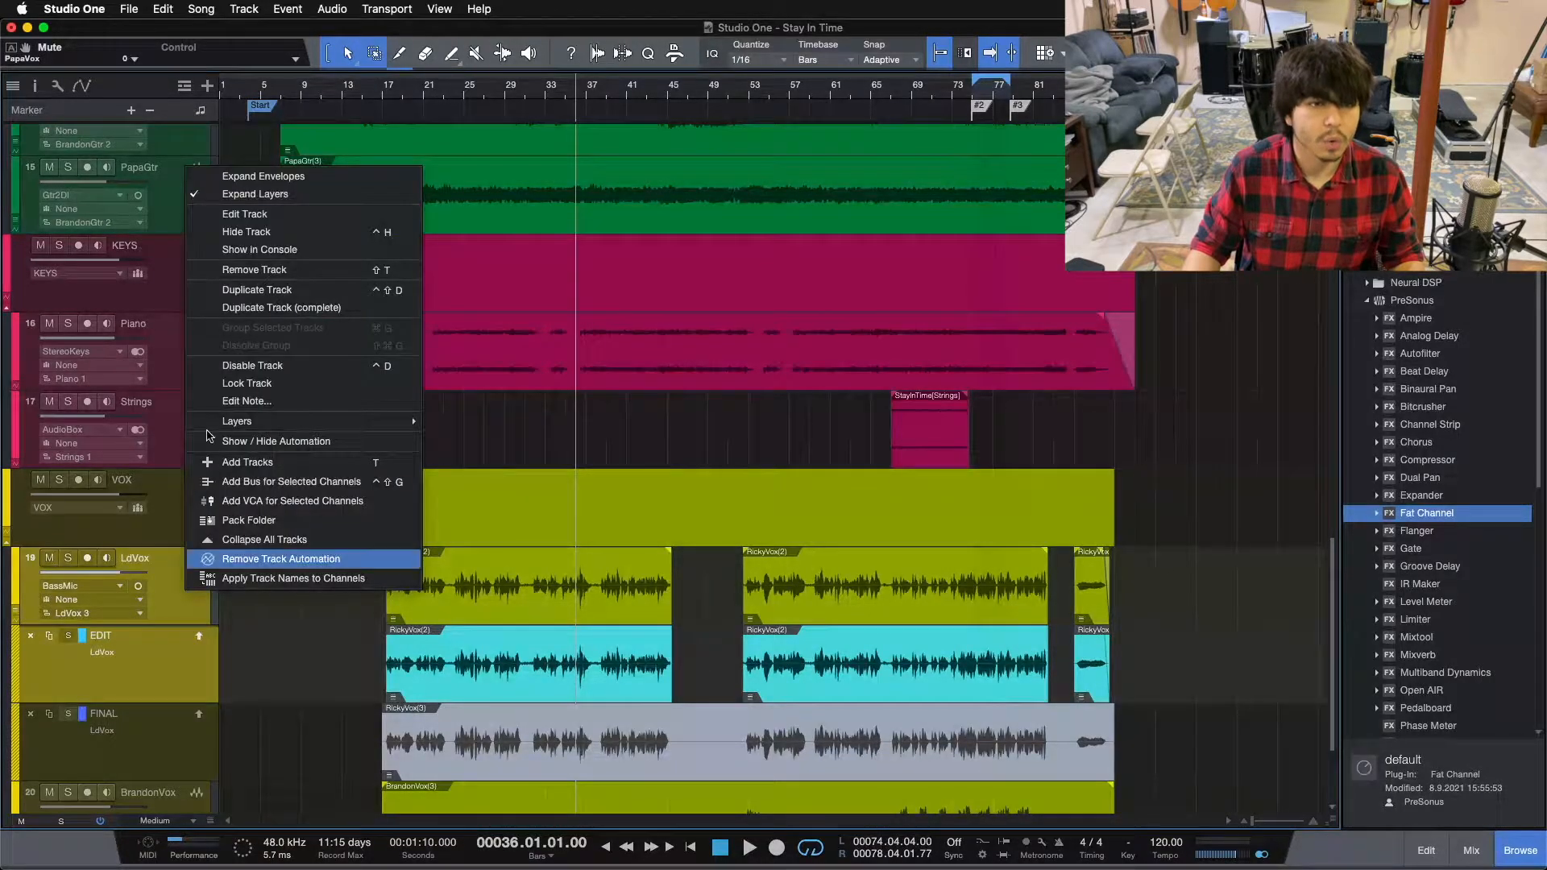
left_click(242, 193)
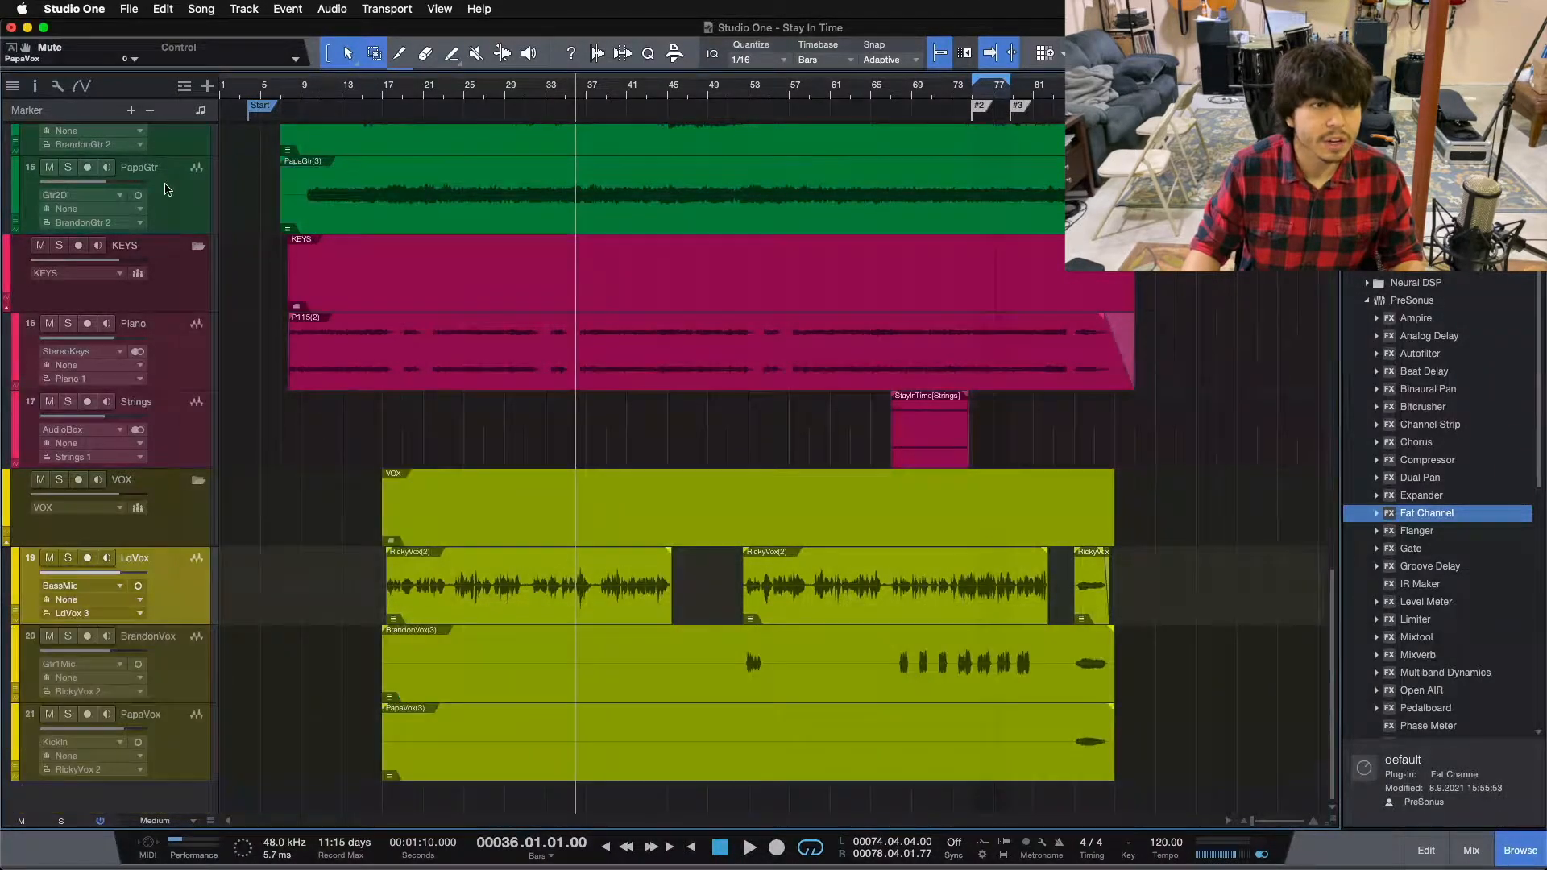
left_click(34, 85)
left_click(13, 85)
left_click(13, 85)
left_click(35, 85)
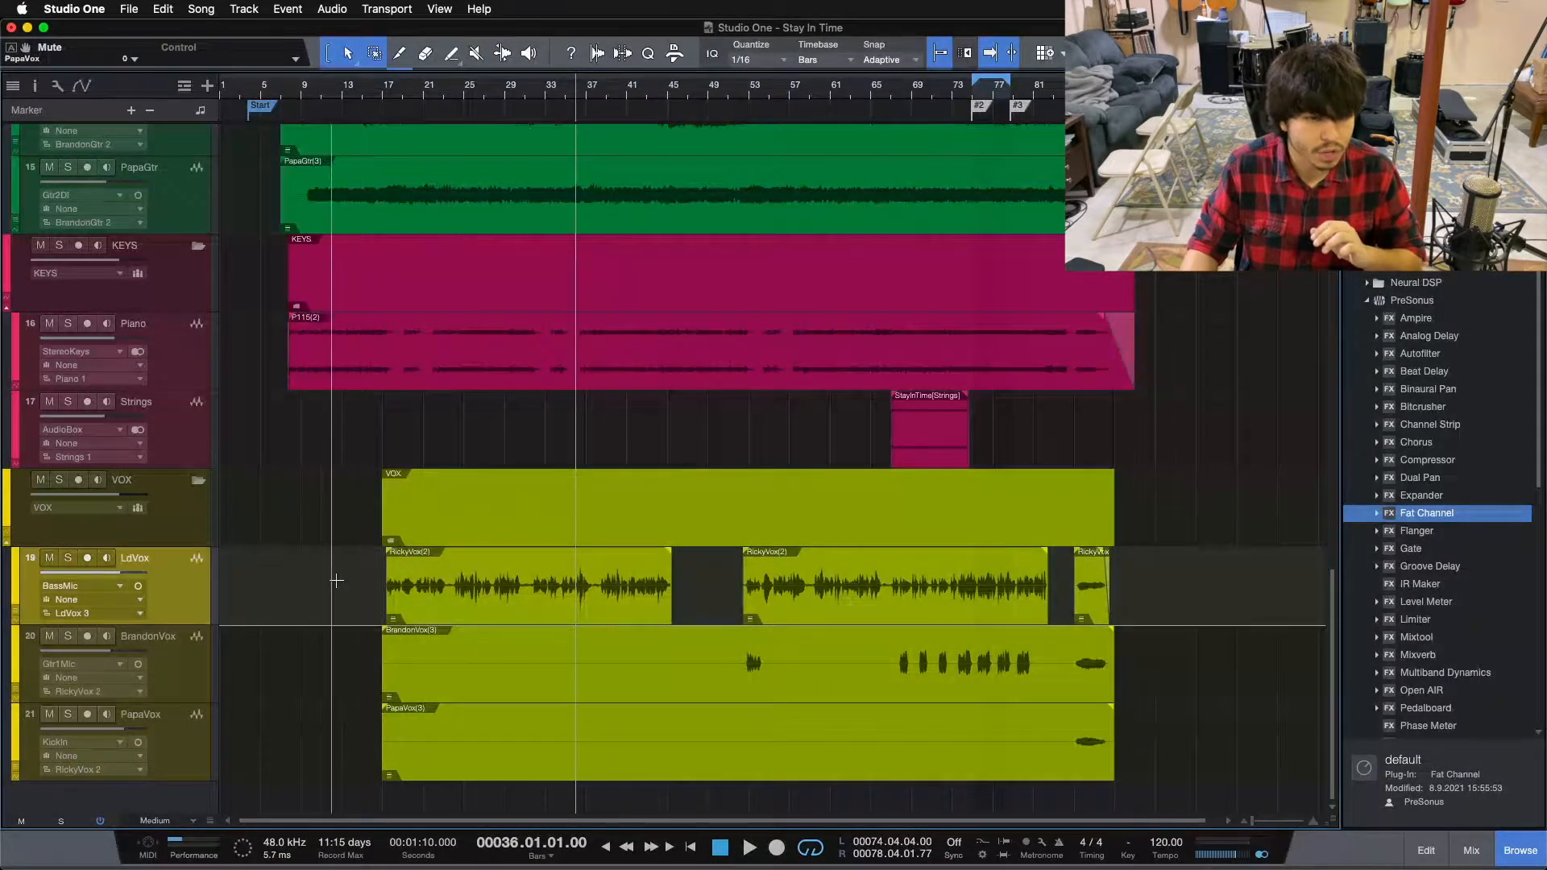
Step: Show the mixer, expand the LdVox channel and insert the Fat Channel plug-in on it
key("F3")
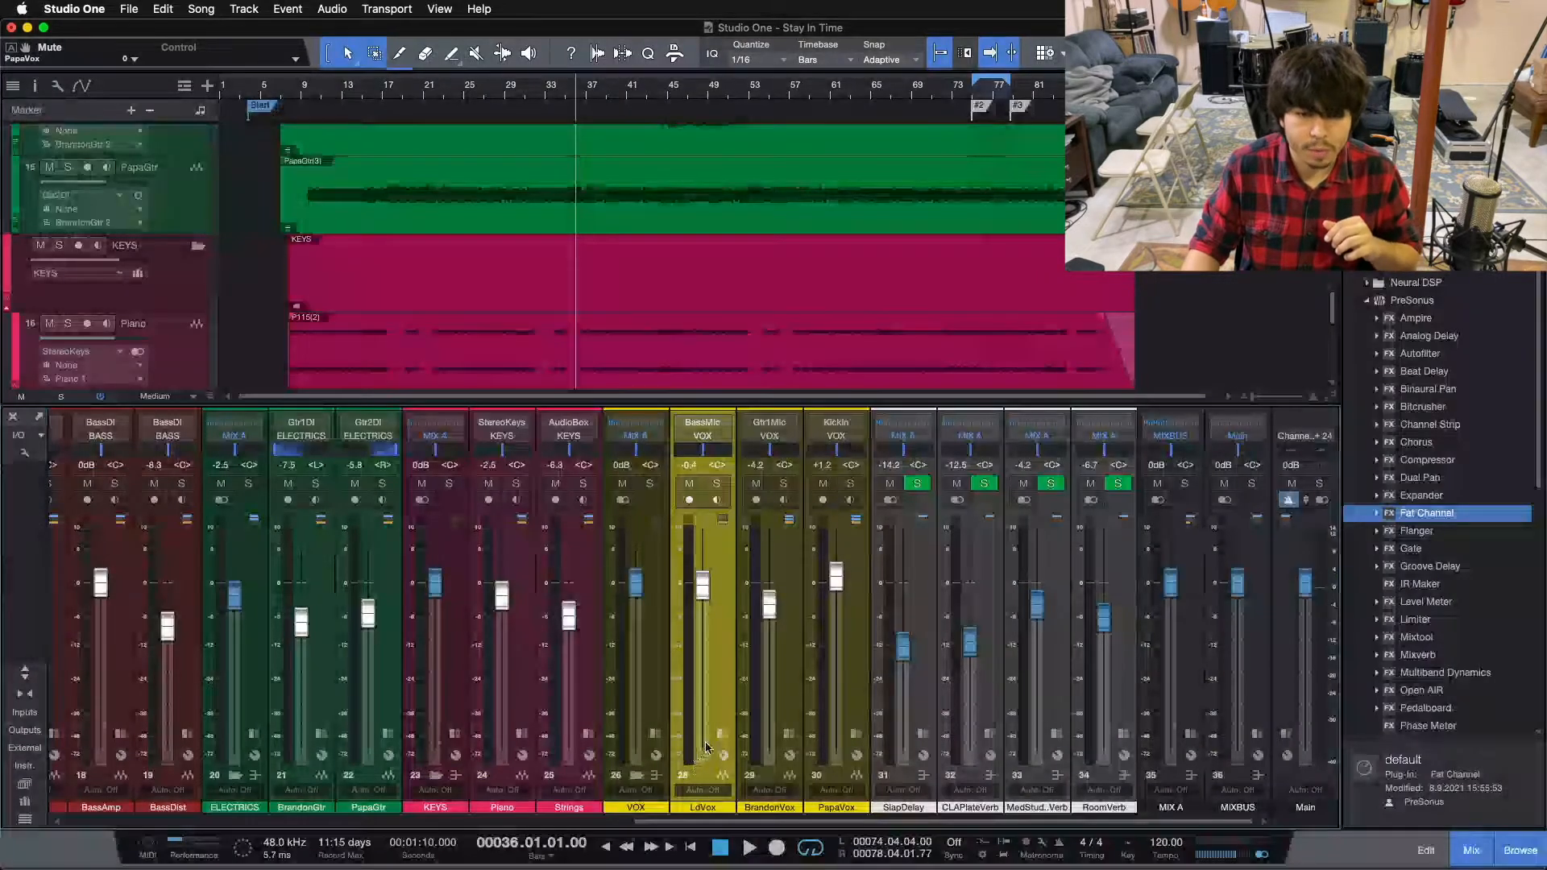
double_click(722, 636)
left_click_drag(1435, 513, 767, 474)
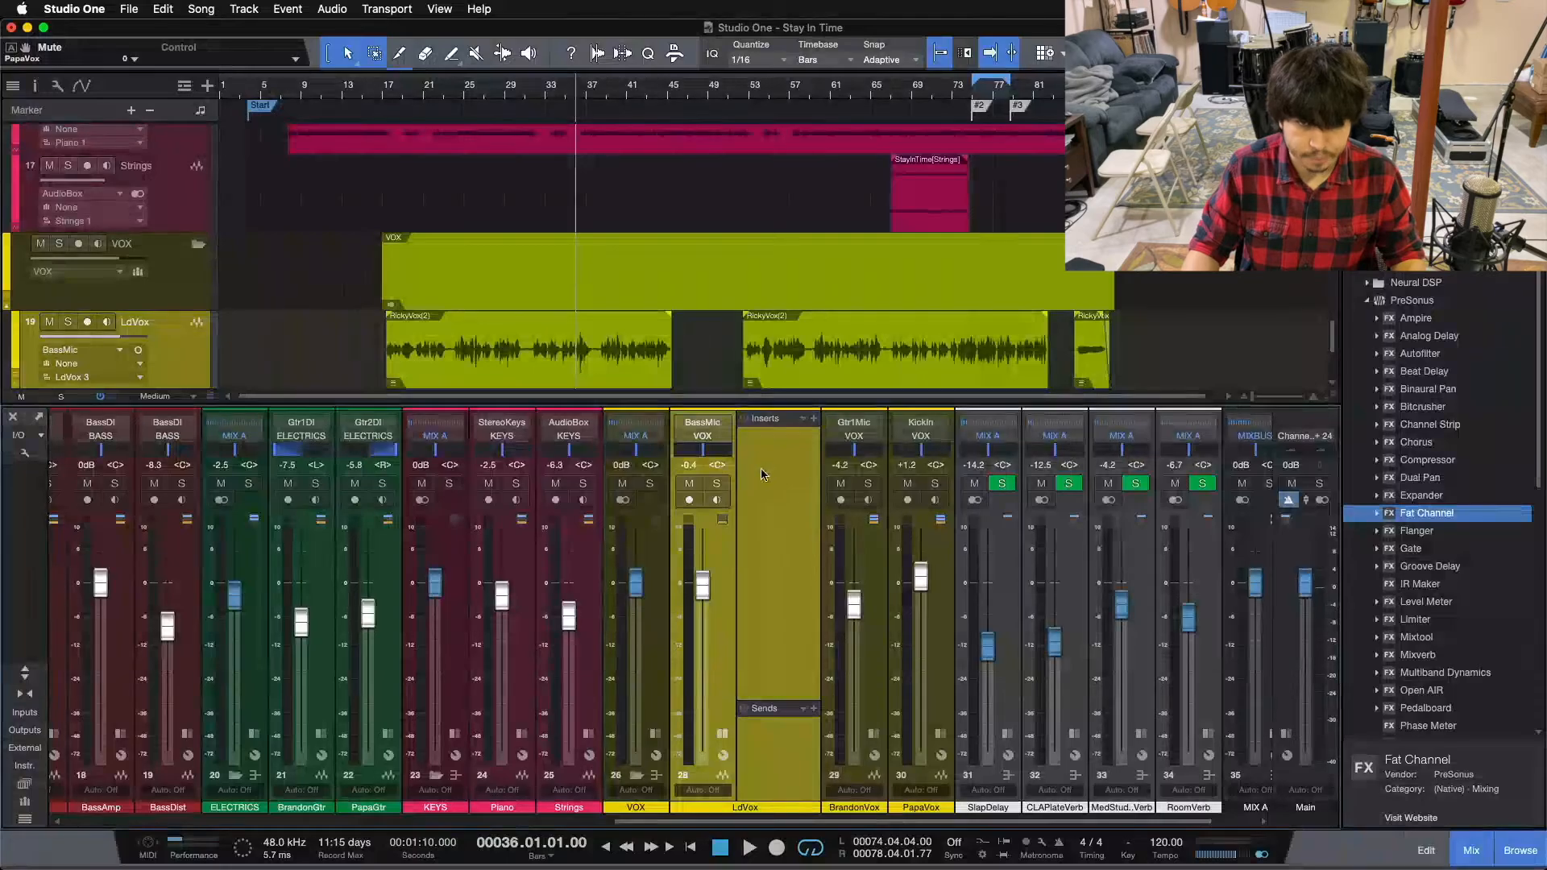
Step: Enable the Fat Channel compressor on LdVox with the FET model, set its release to 50 ms and close the plug-in
left_click(689, 565)
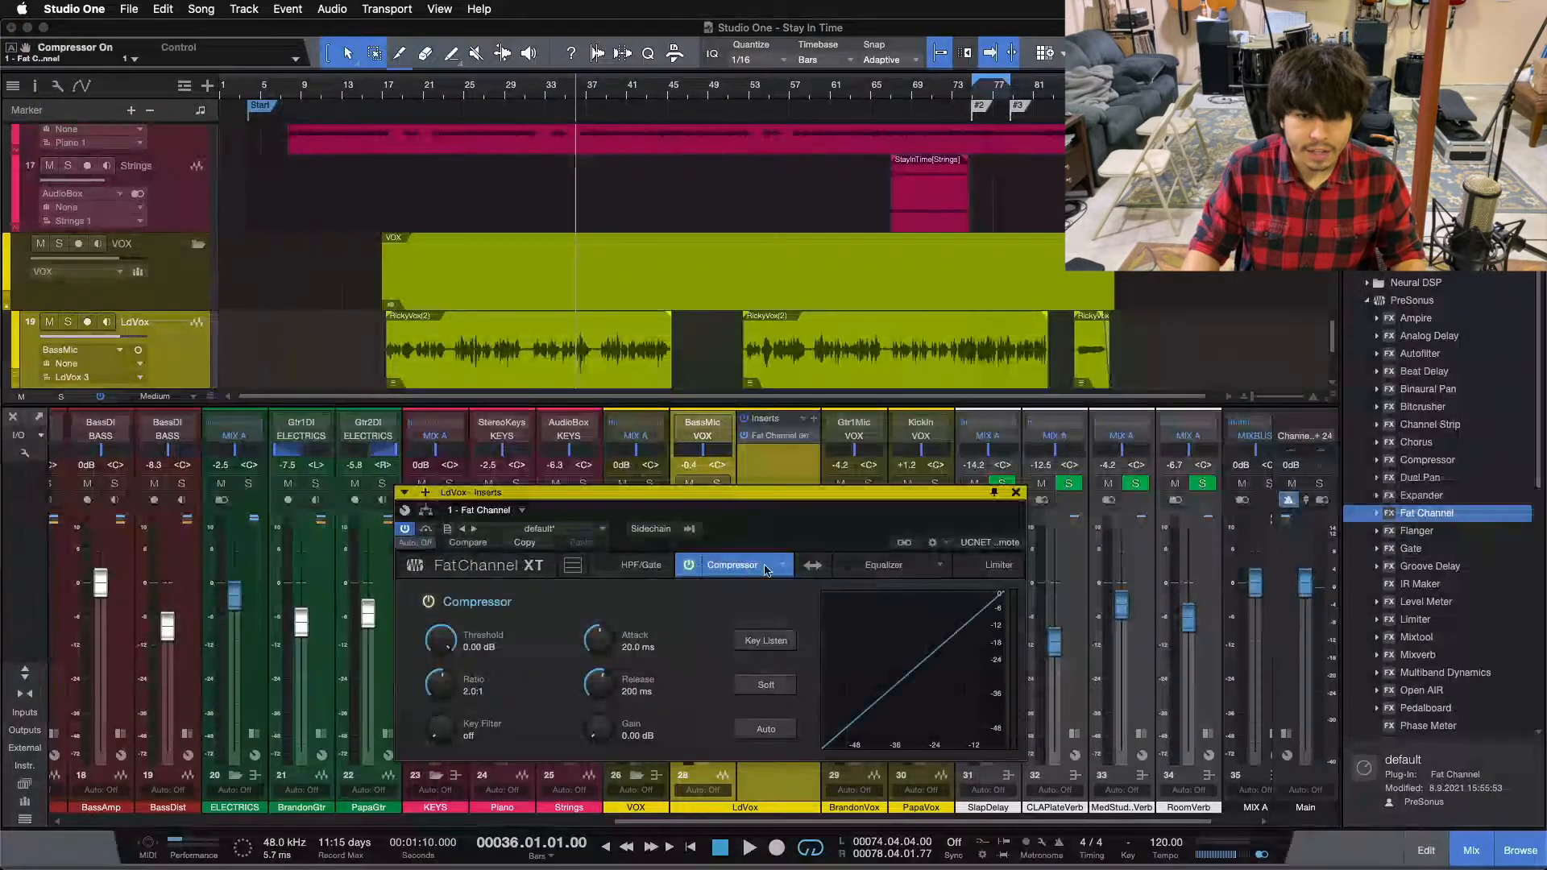
left_click(780, 565)
left_click(841, 621)
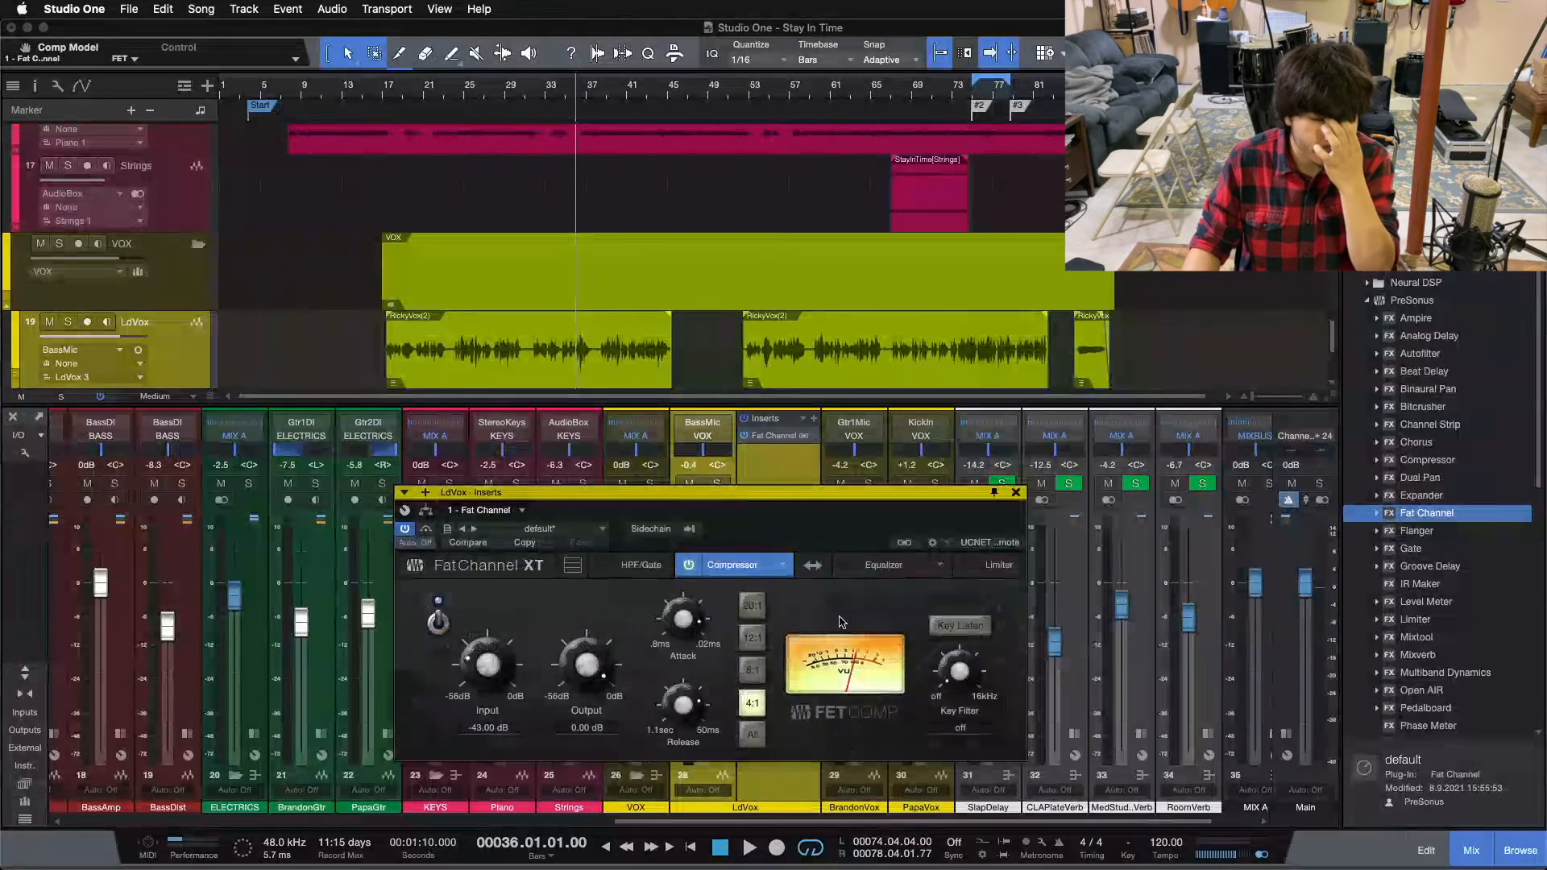
mouse_move(677, 627)
left_mouse_down()
mouse_move(678, 715)
mouse_move(692, 645)
left_mouse_up()
left_click_drag(753, 529, 790, 505)
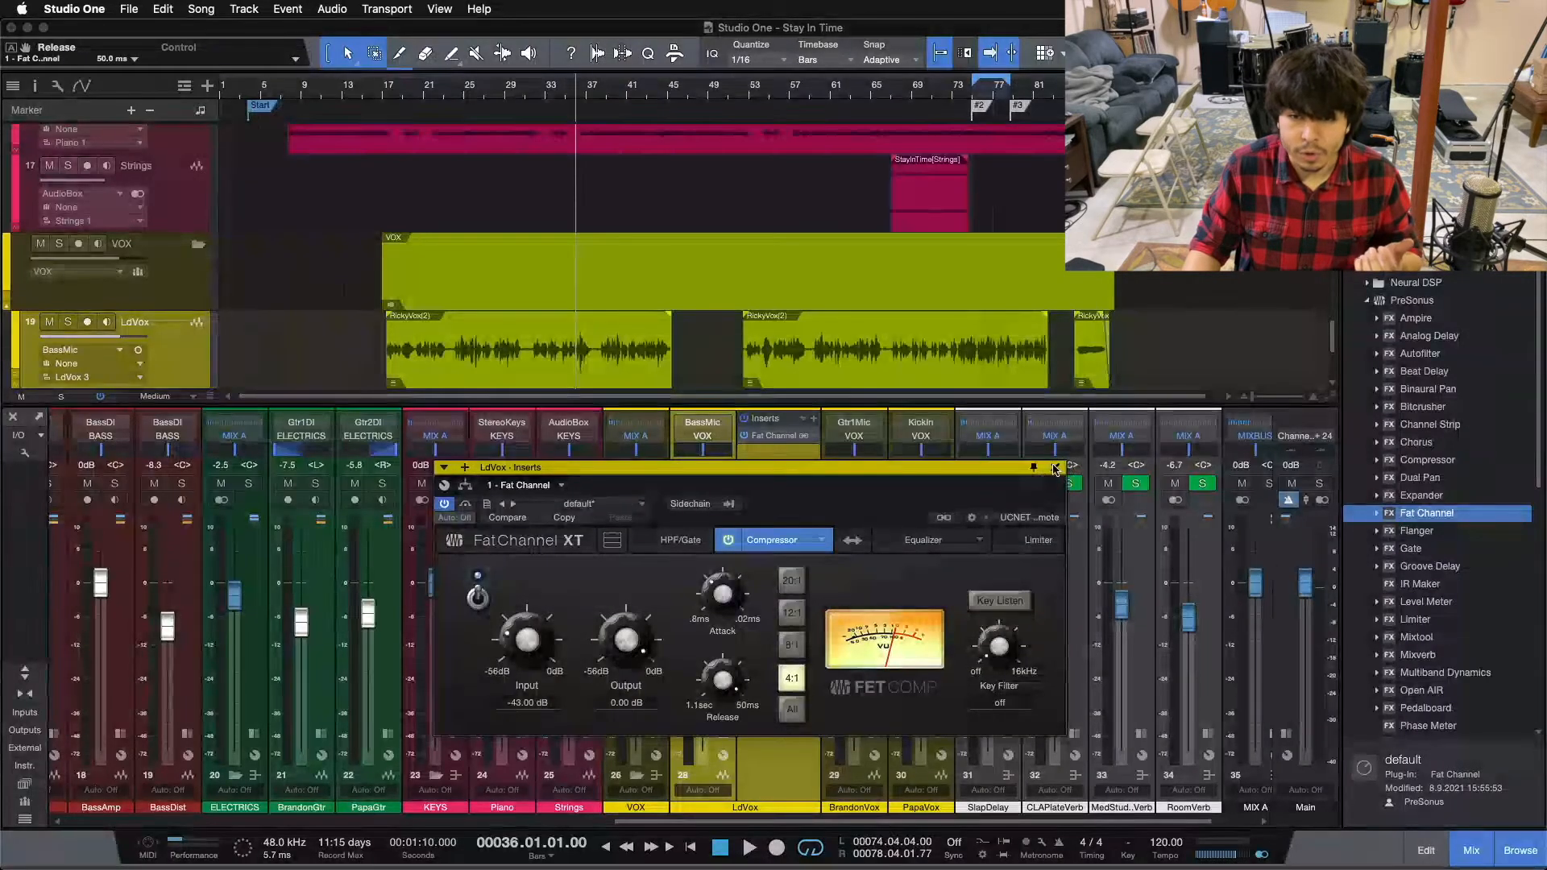
left_click(1055, 467)
Step: Place the playhead just before bar 35 of the lead vocal and reopen the Fat Channel on LdVox
scroll(593, 143, "up", 6)
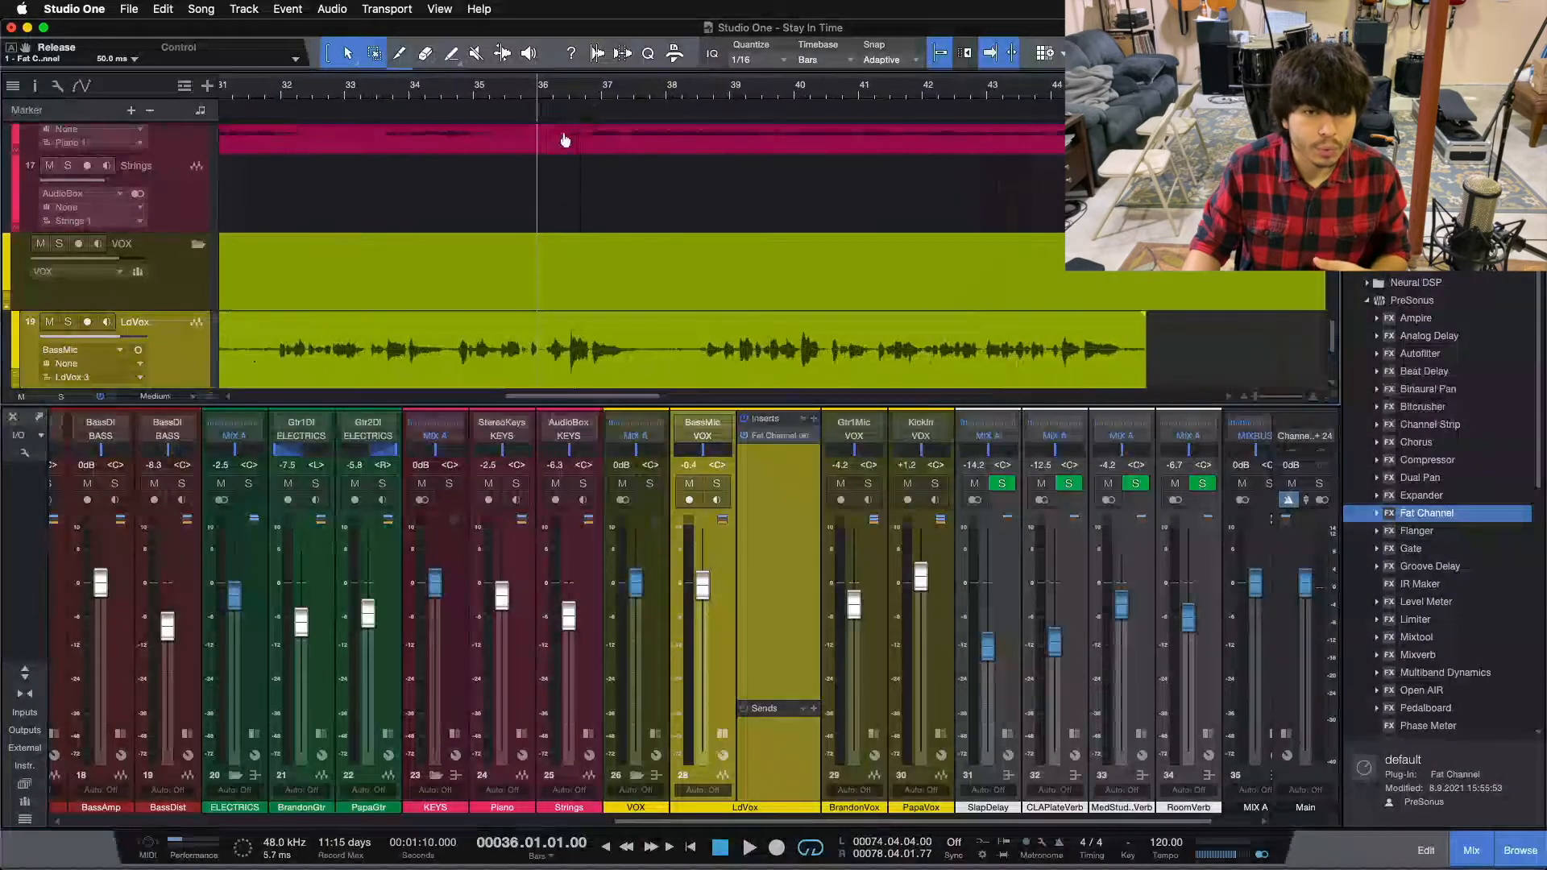
left_click(450, 91)
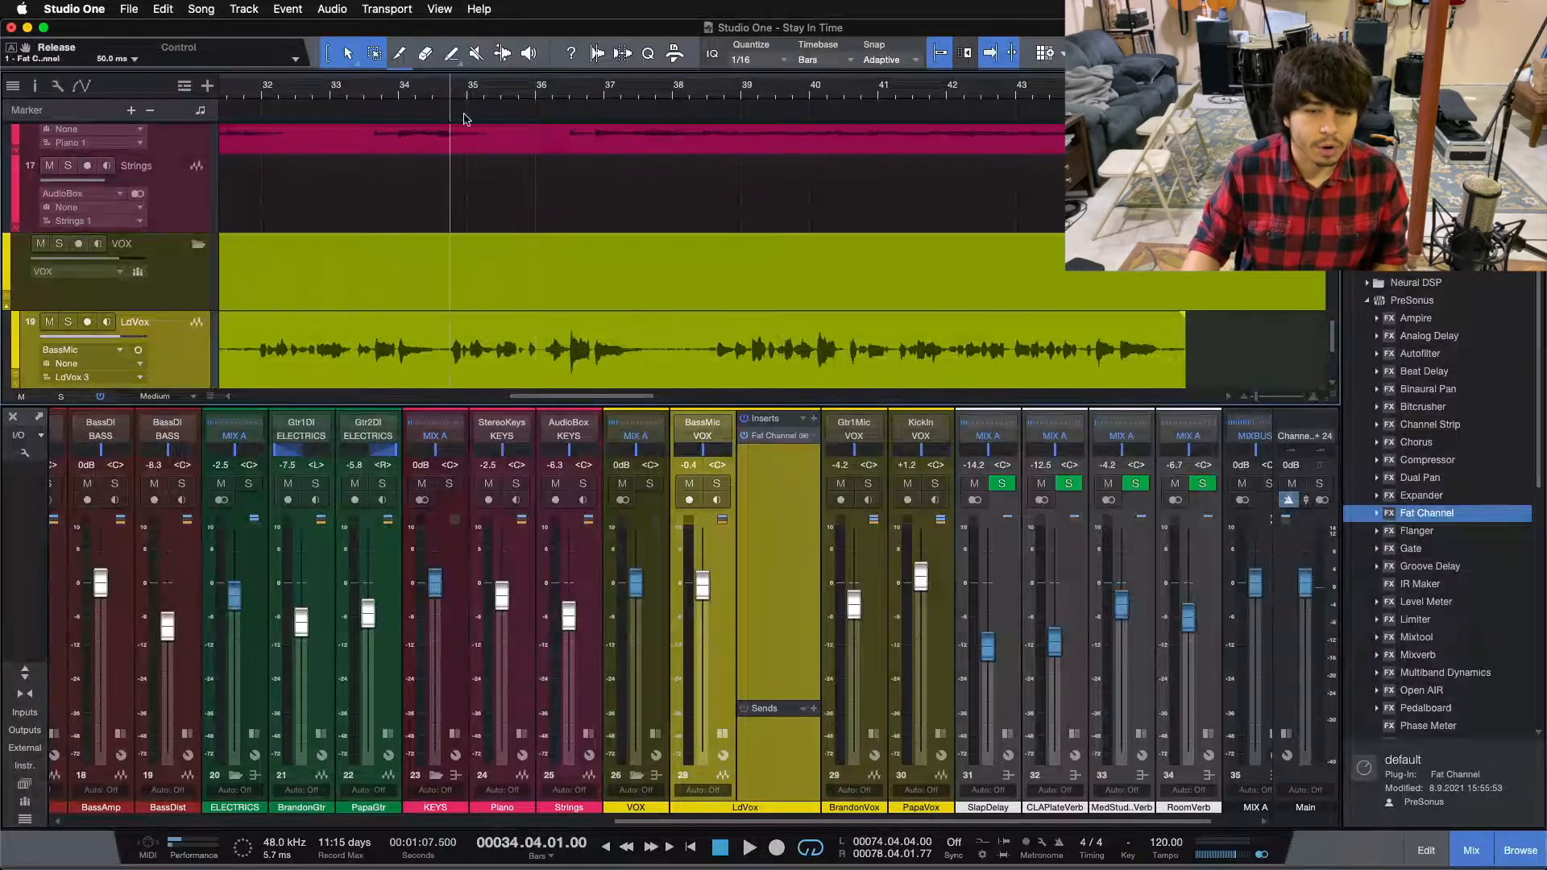
left_click(773, 435)
left_click(1056, 467)
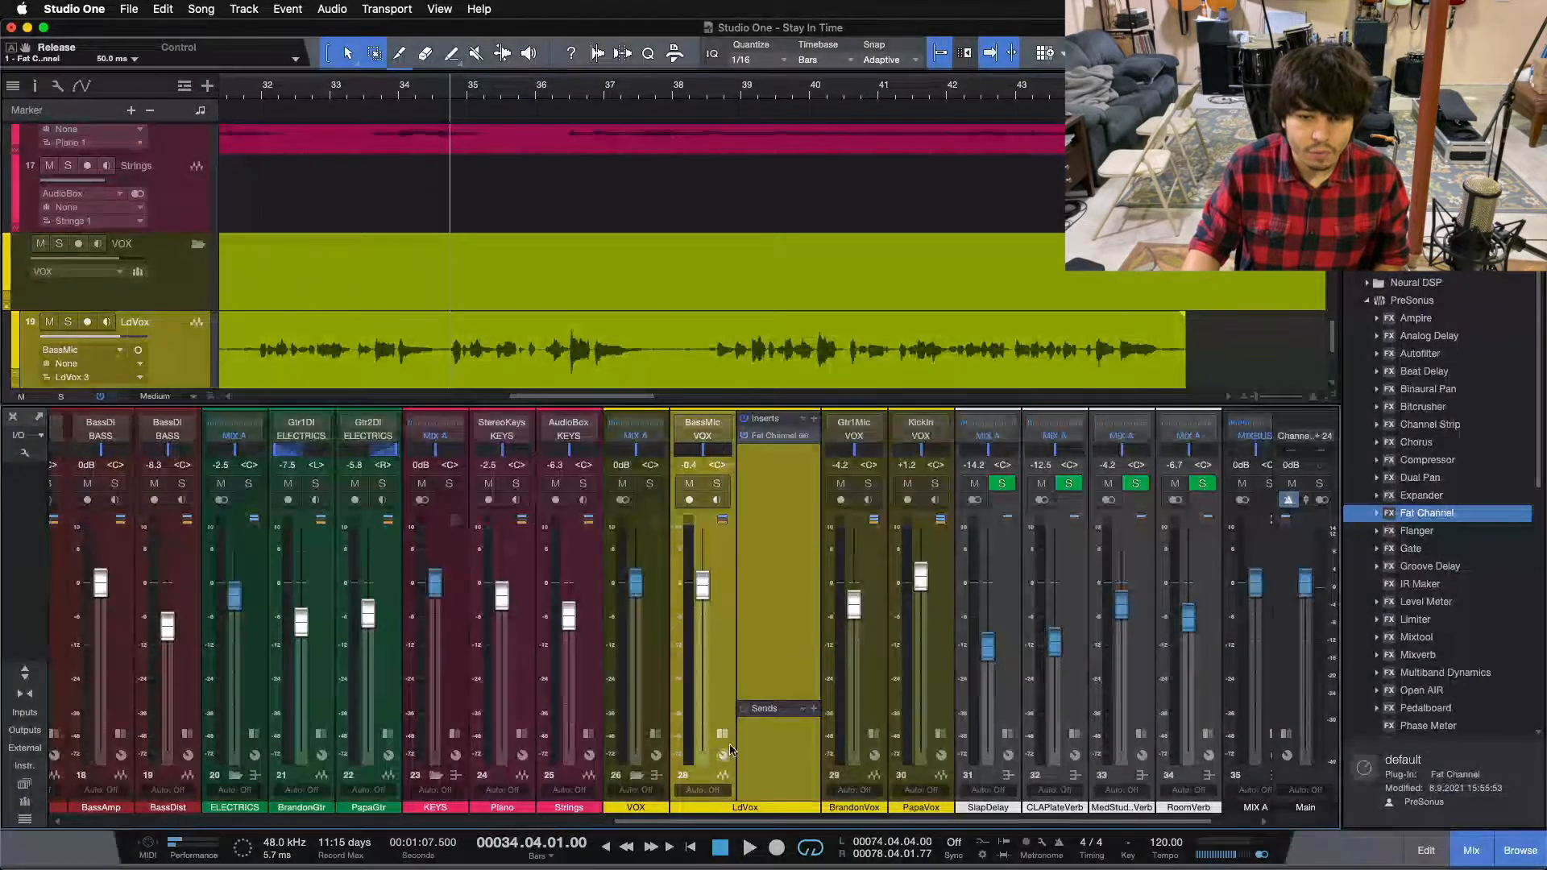
left_click(769, 438)
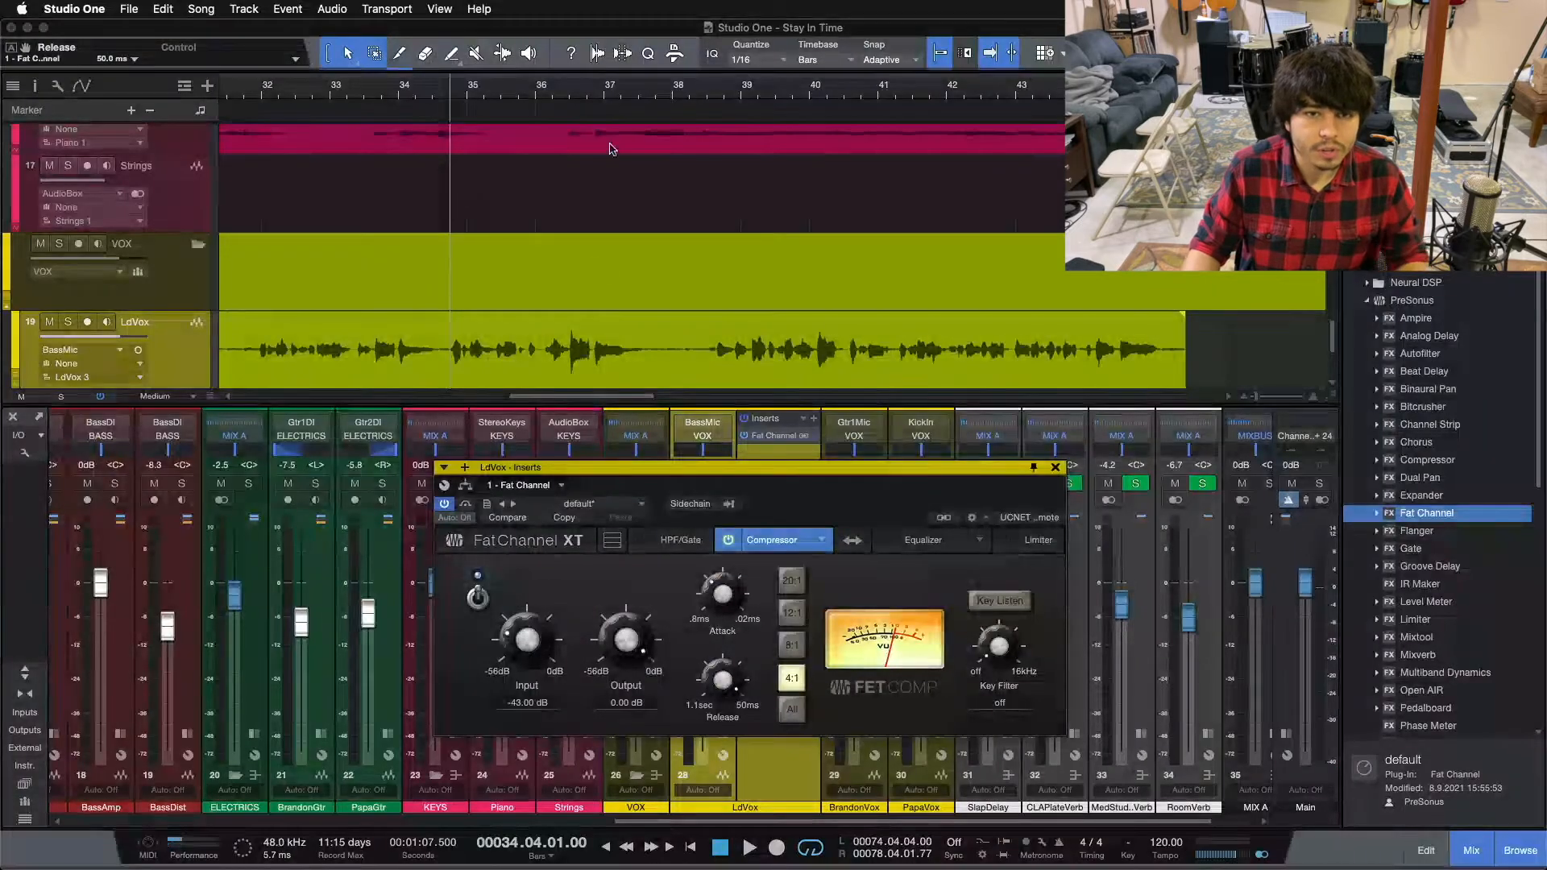
Step: Compare the loud peaks near bars 36 and 40 of the LdVox waveform with the quieter phrases around them by highlighting each range
key("z")
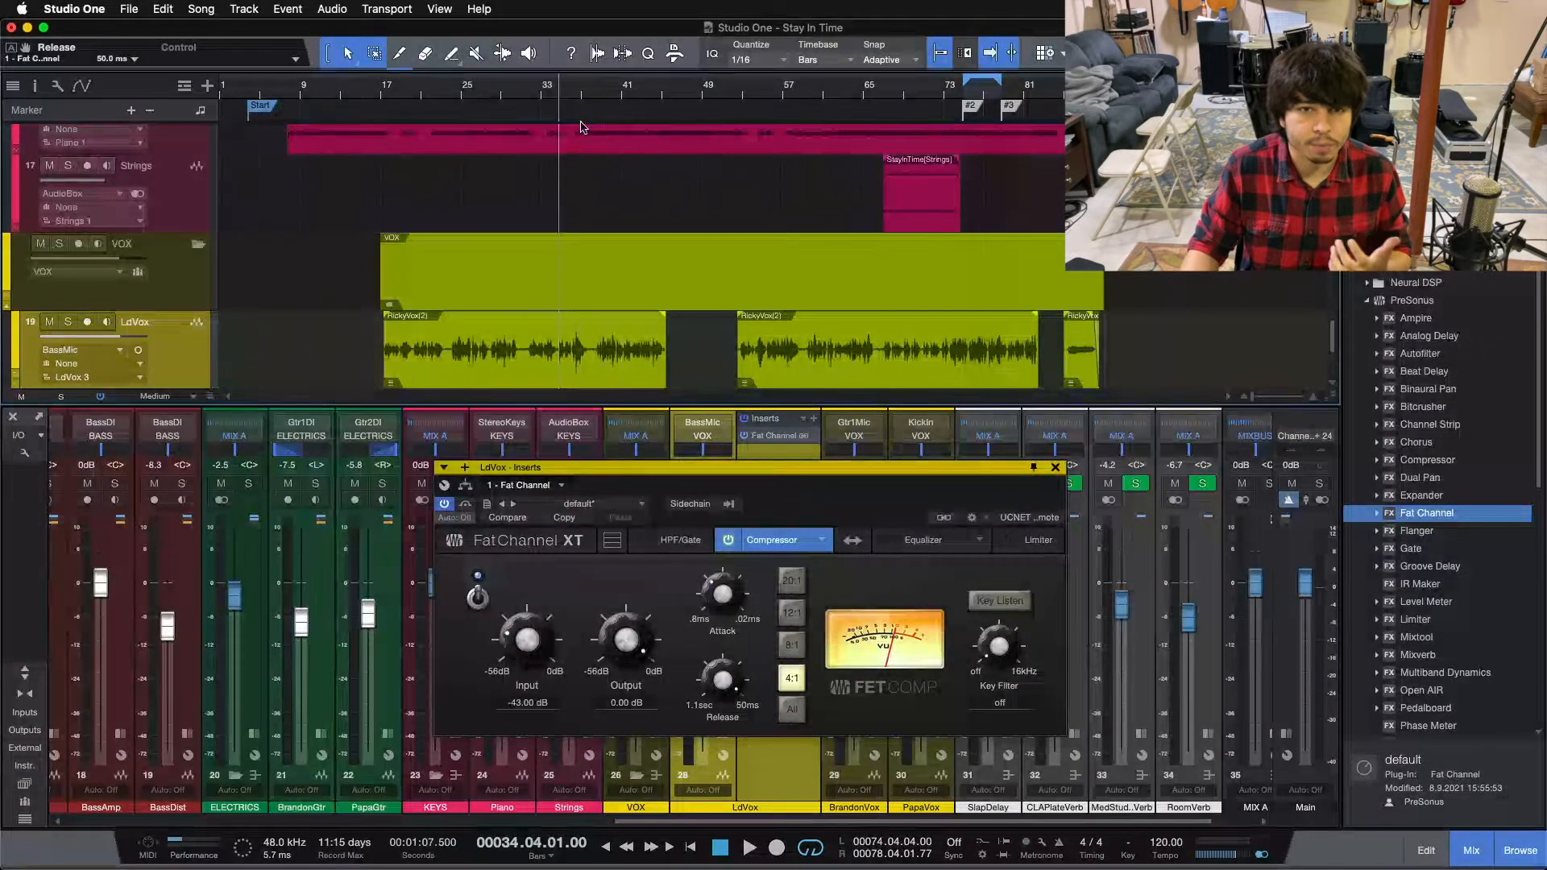
mouse_move(572, 335)
left_mouse_down()
mouse_move(624, 337)
mouse_move(591, 334)
left_mouse_up()
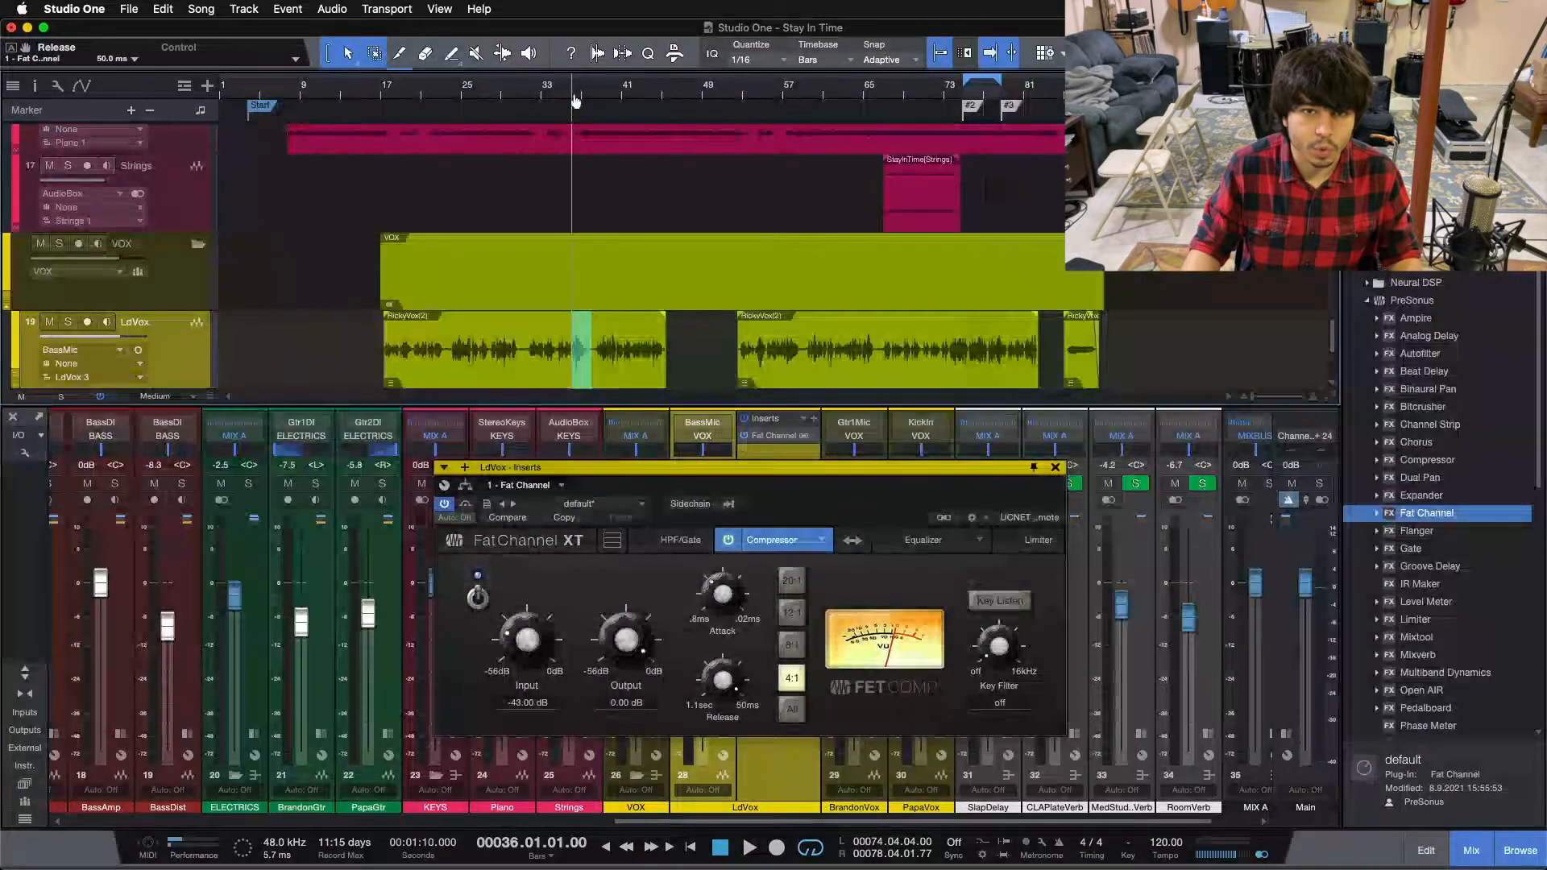
key("z")
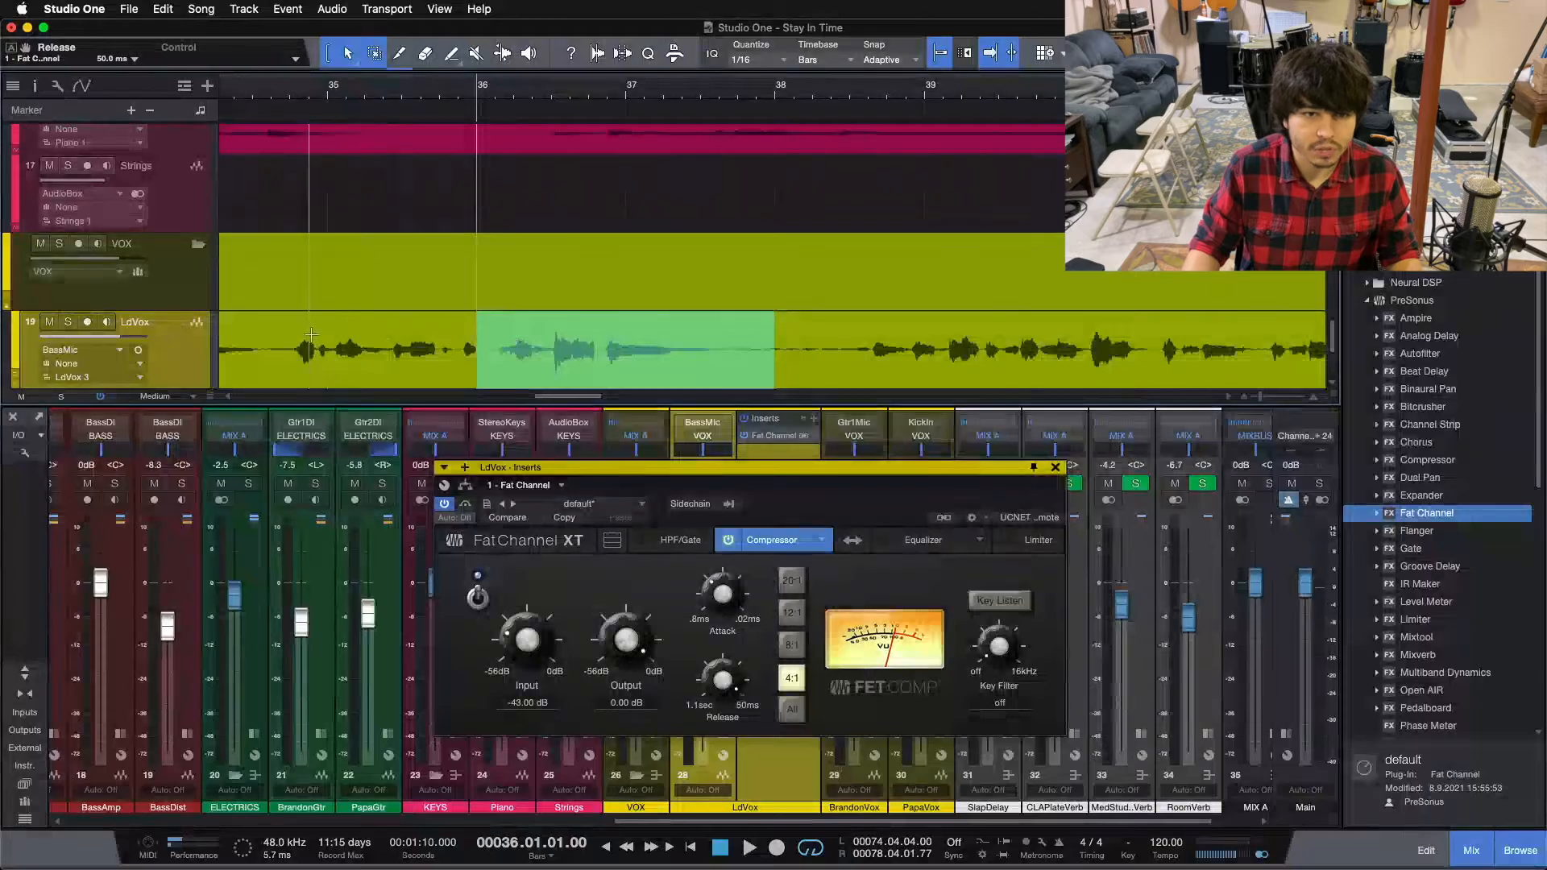
left_click_drag(289, 334, 539, 332)
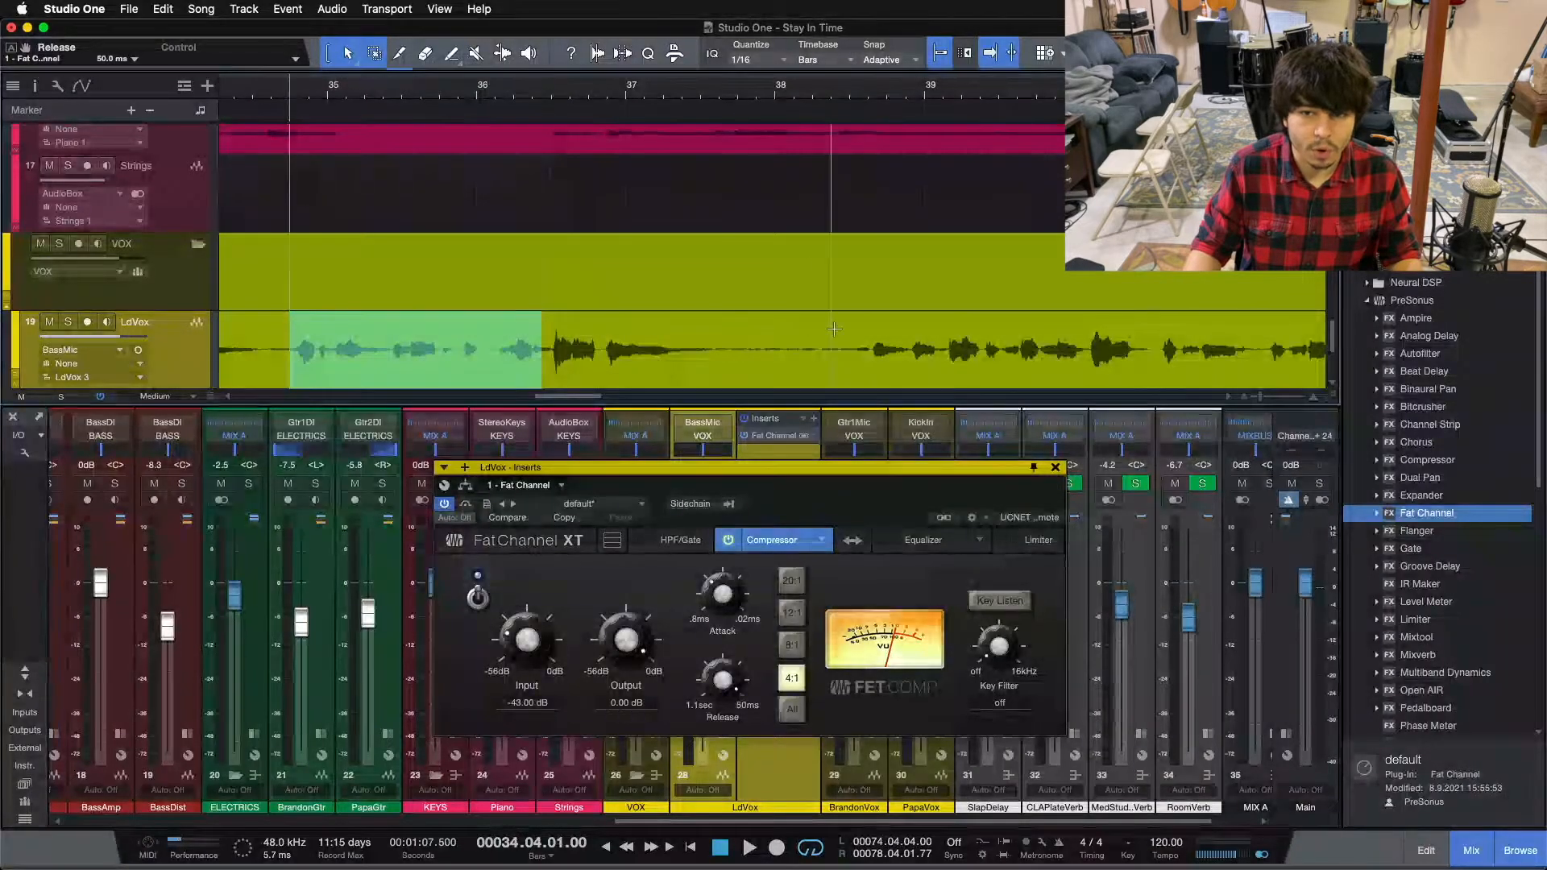
left_click_drag(859, 334, 1058, 339)
left_click_drag(552, 332, 600, 330)
left_click_drag(586, 103, 658, 209)
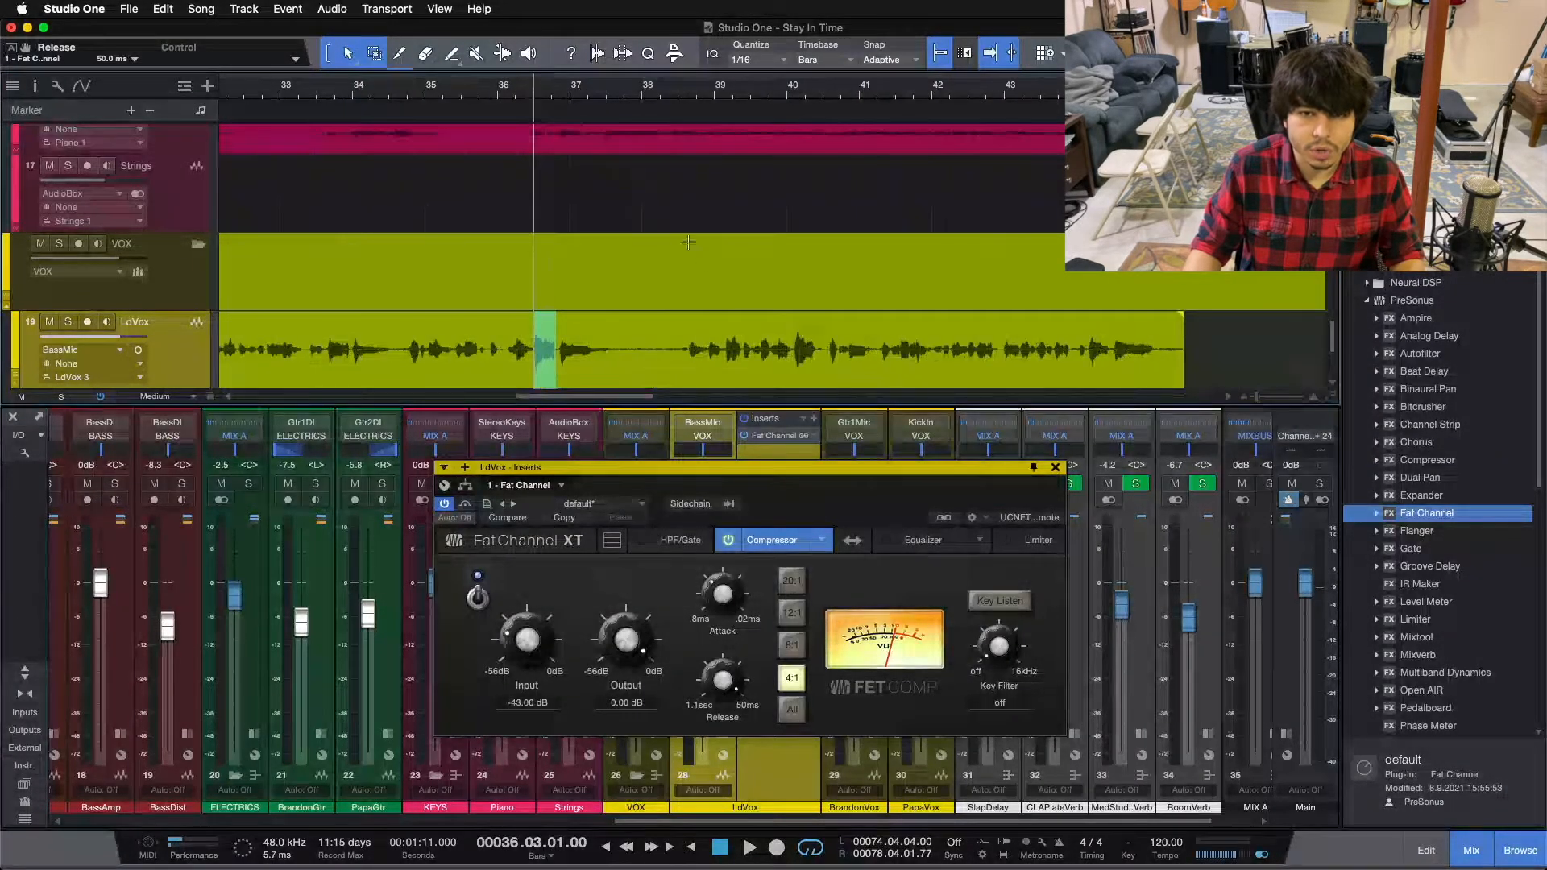
left_click(786, 330)
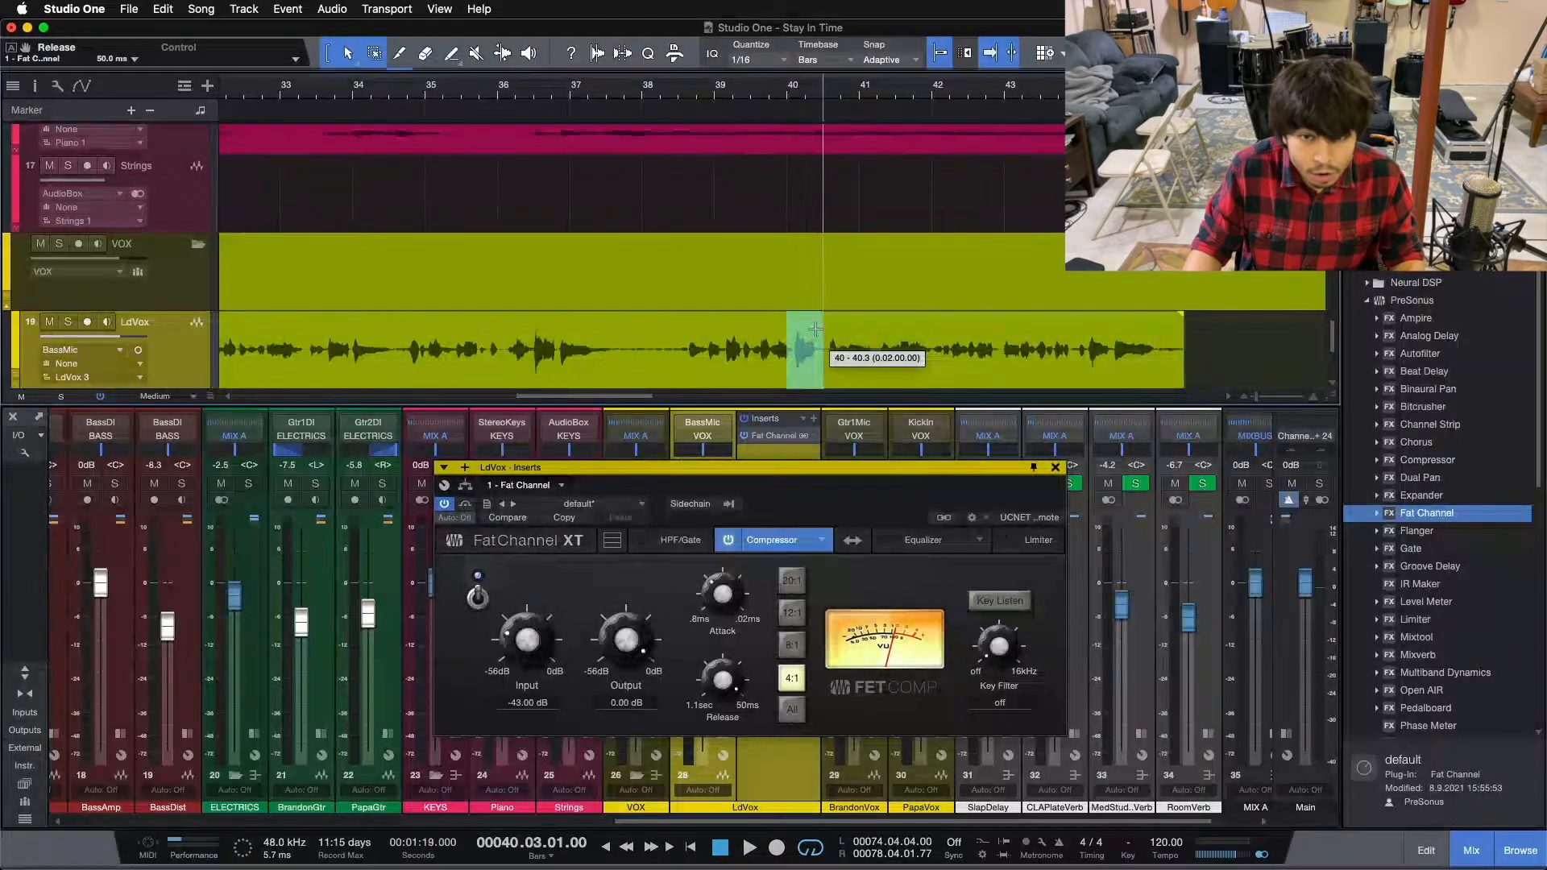
left_click_drag(540, 98, 567, 127)
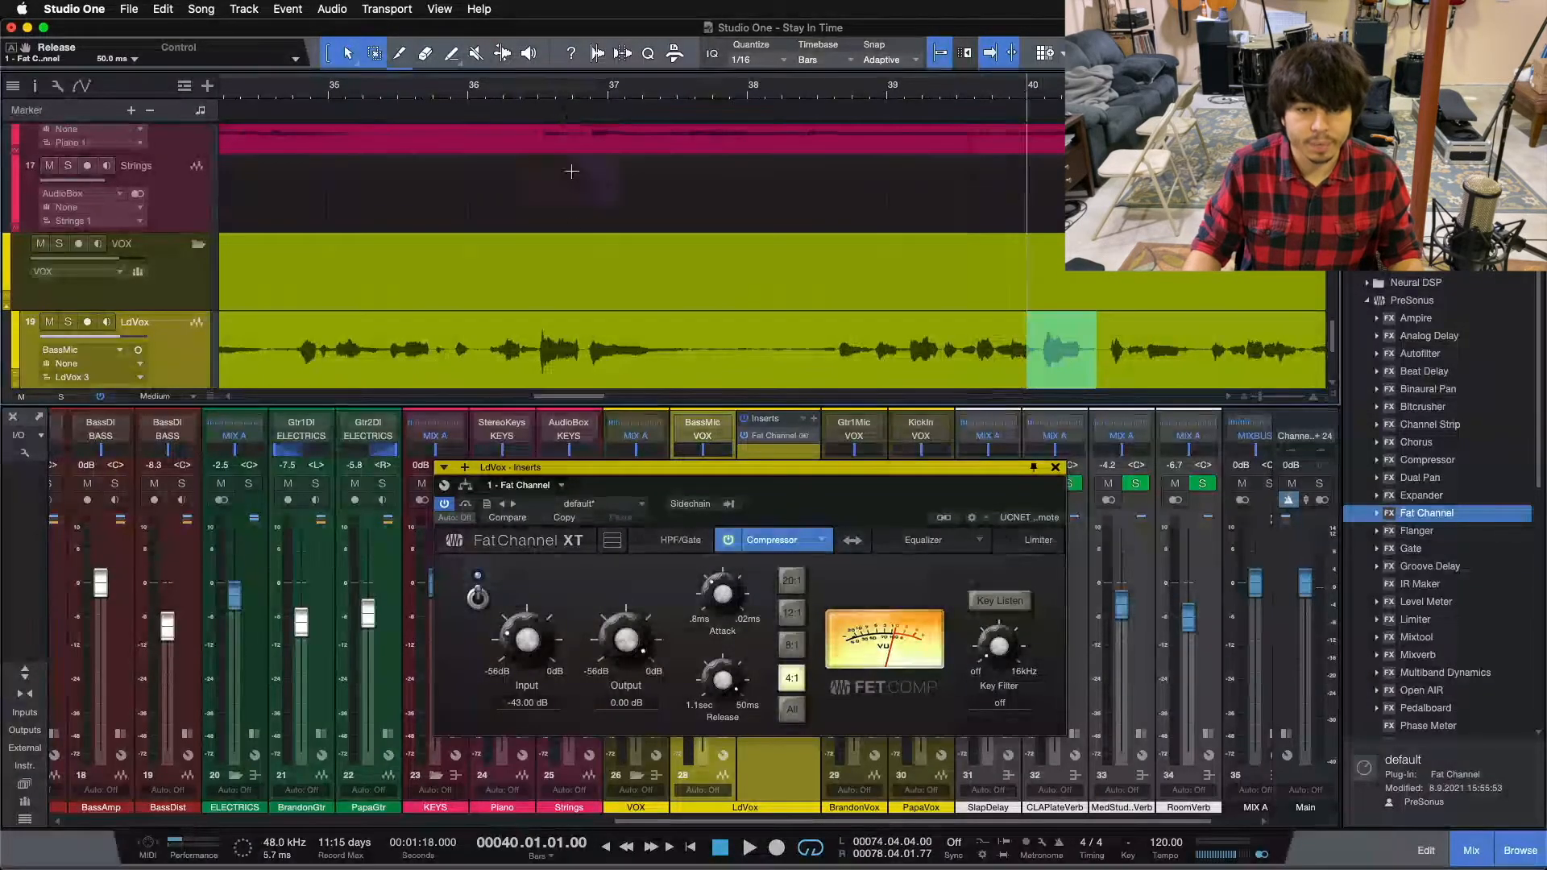
Step: Set the FET compressor's output to -27.44 dB and input to -31.80 dB, and play LdVox from just before beat 3 of bar 36
left_click_drag(610, 632, 604, 674)
left_click_drag(532, 634, 609, 632)
left_click(470, 86)
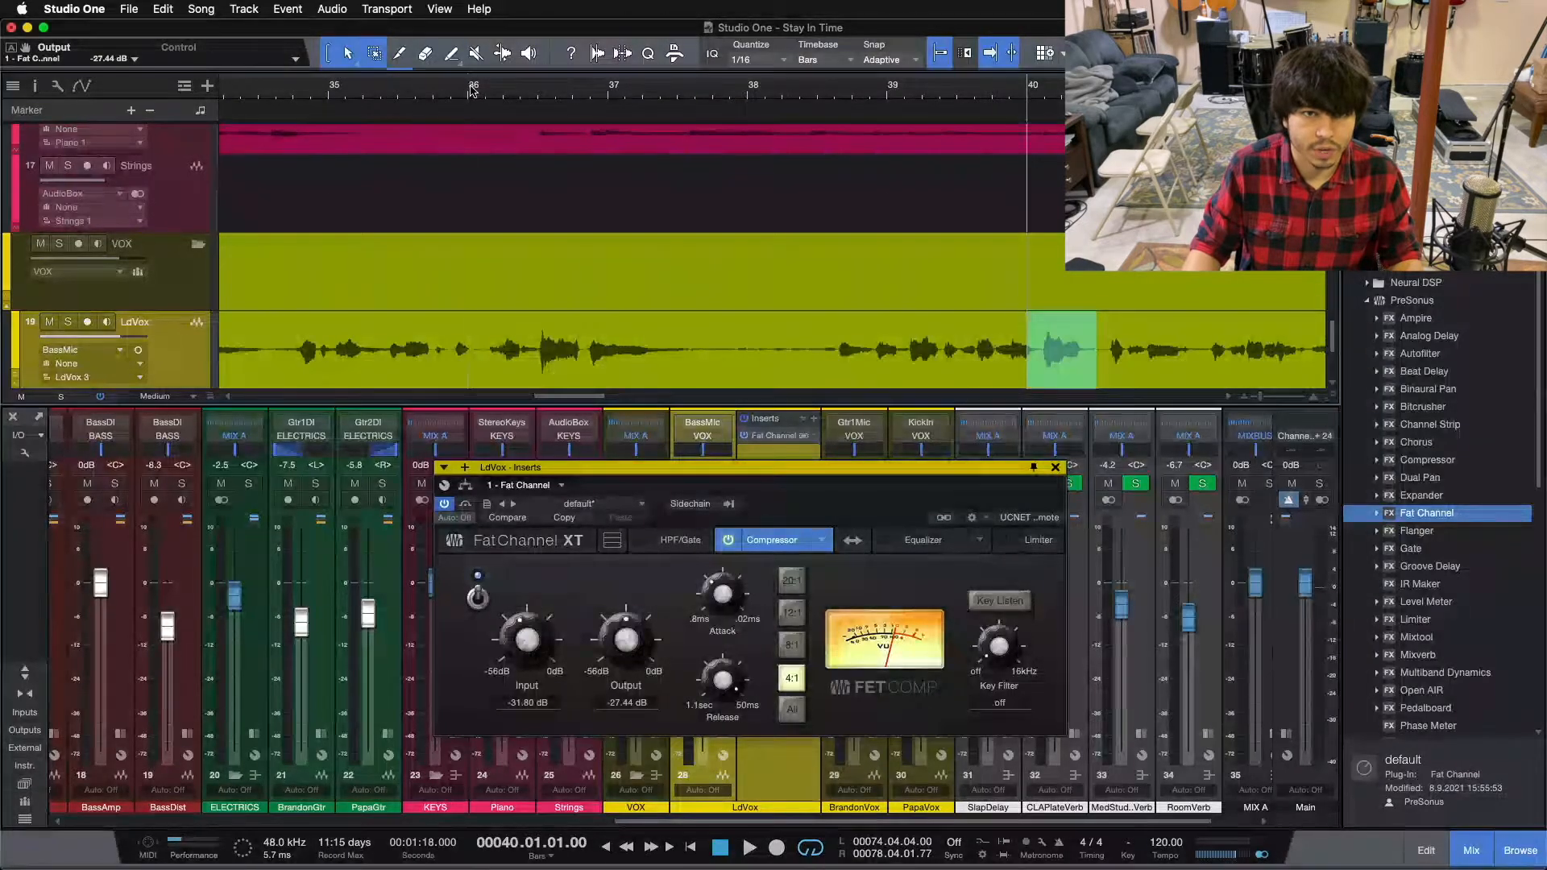
left_click_drag(535, 82, 535, 96)
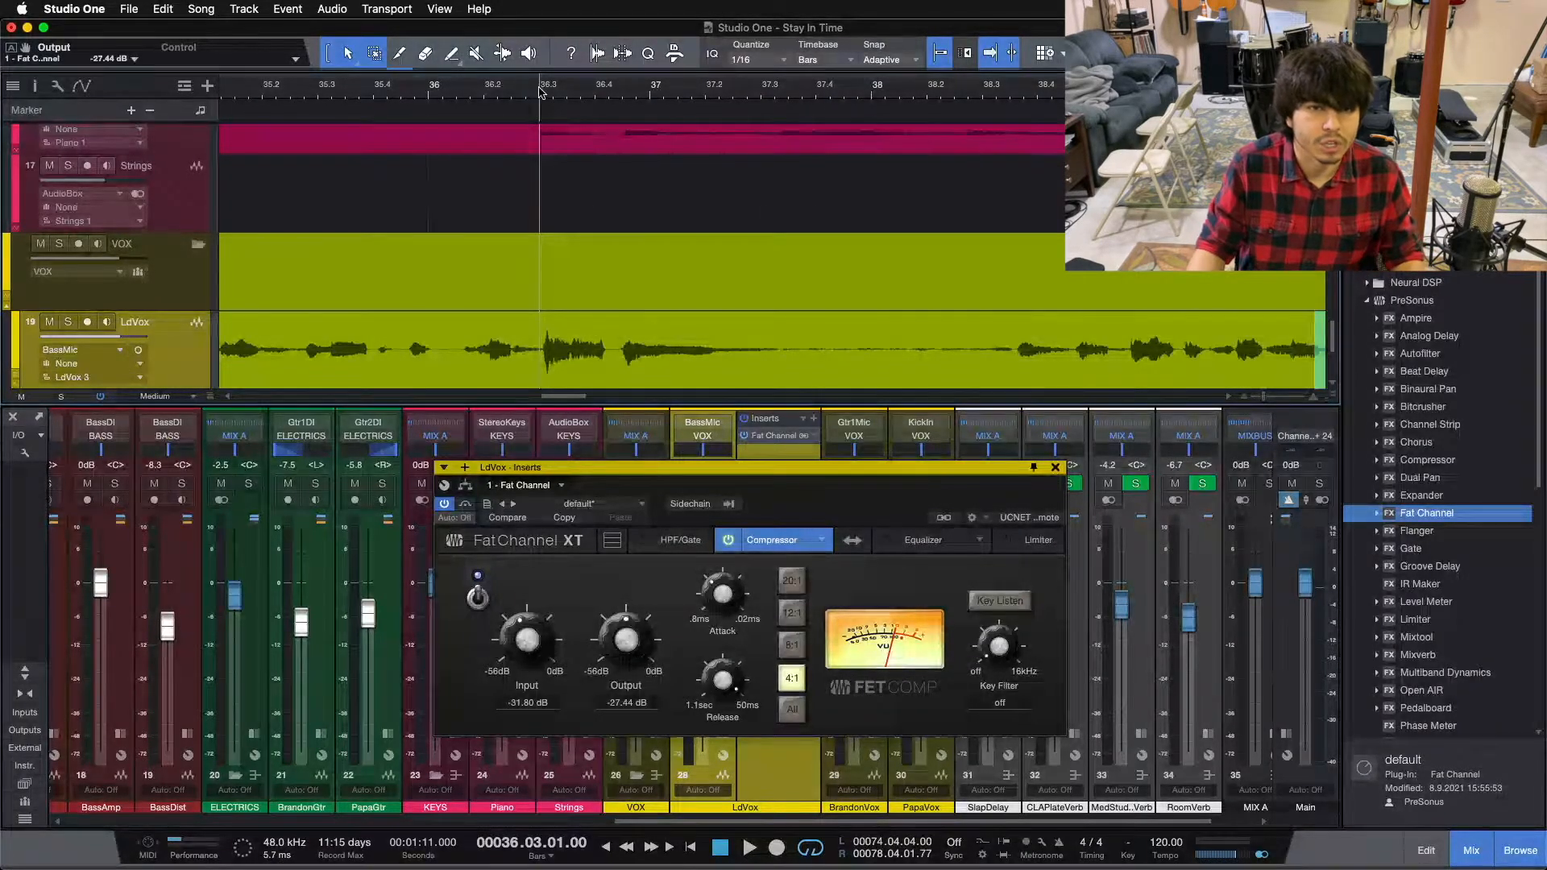
mouse_move(544, 93)
left_mouse_down()
mouse_move(543, 29)
mouse_move(522, 96)
left_mouse_up()
left_click(489, 95)
key("space")
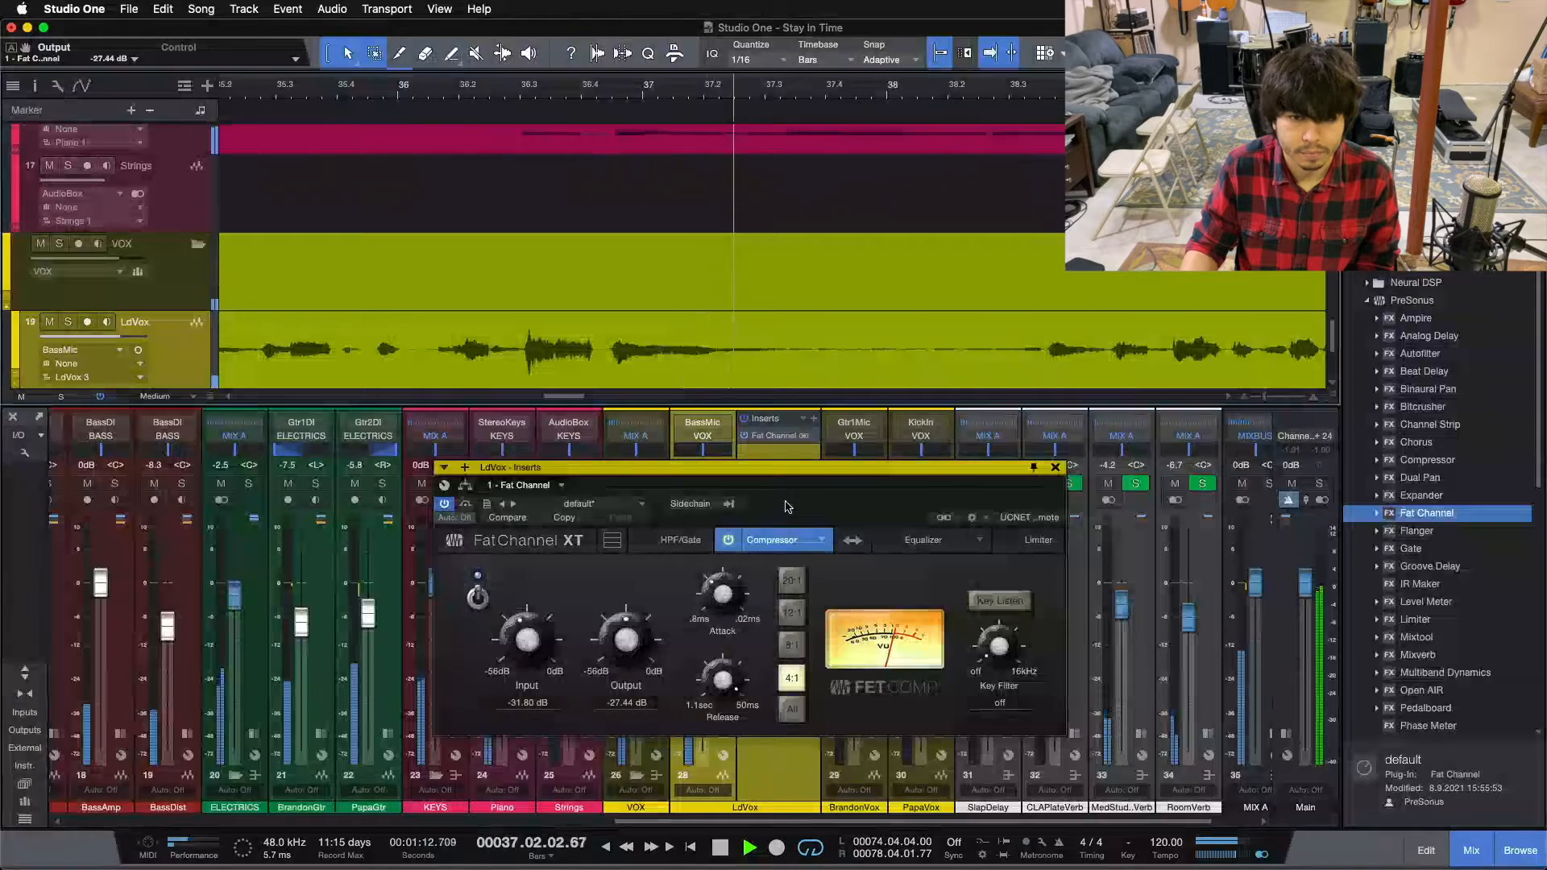
Step: Replay the bar 36 phrase while adjusting the FET compressor's input on LdVox to -25.20 dB
key("space")
key("space")
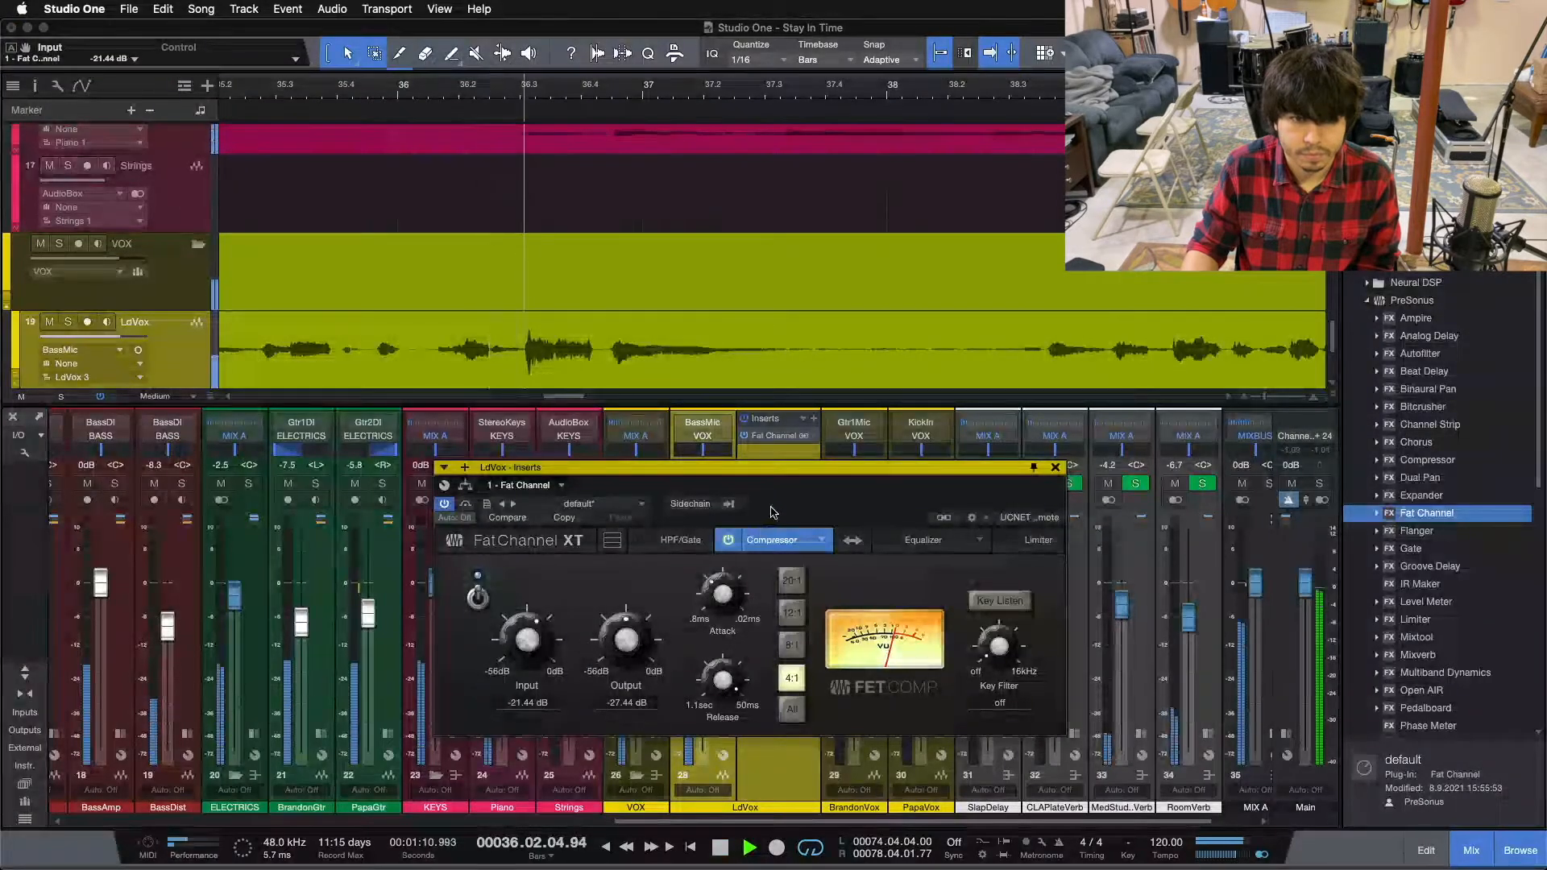
left_click_drag(775, 510, 1032, 505)
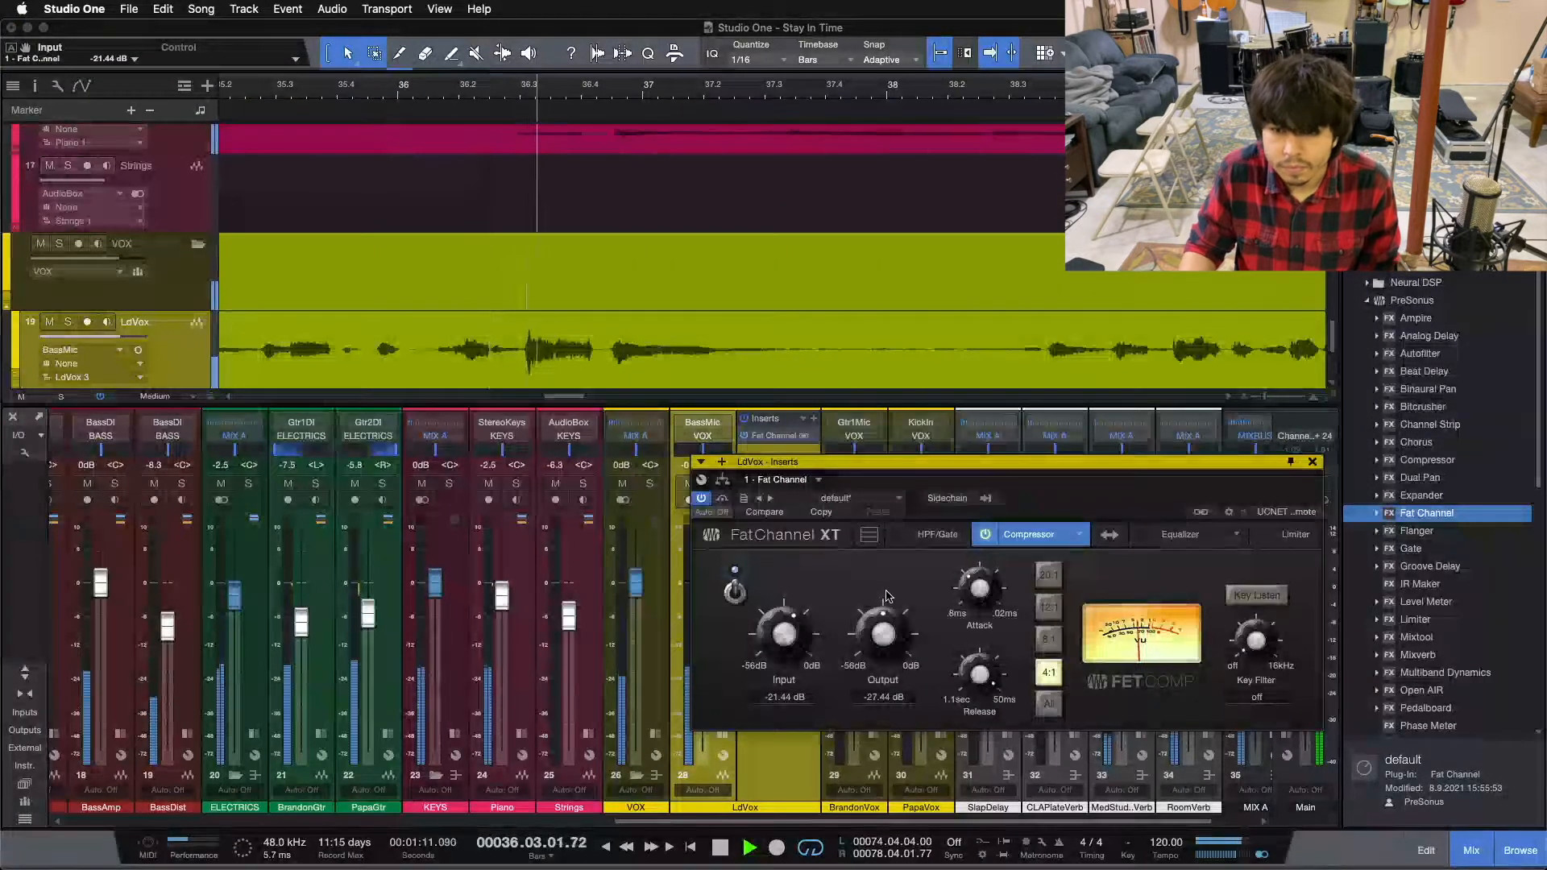
left_click_drag(783, 638, 783, 645)
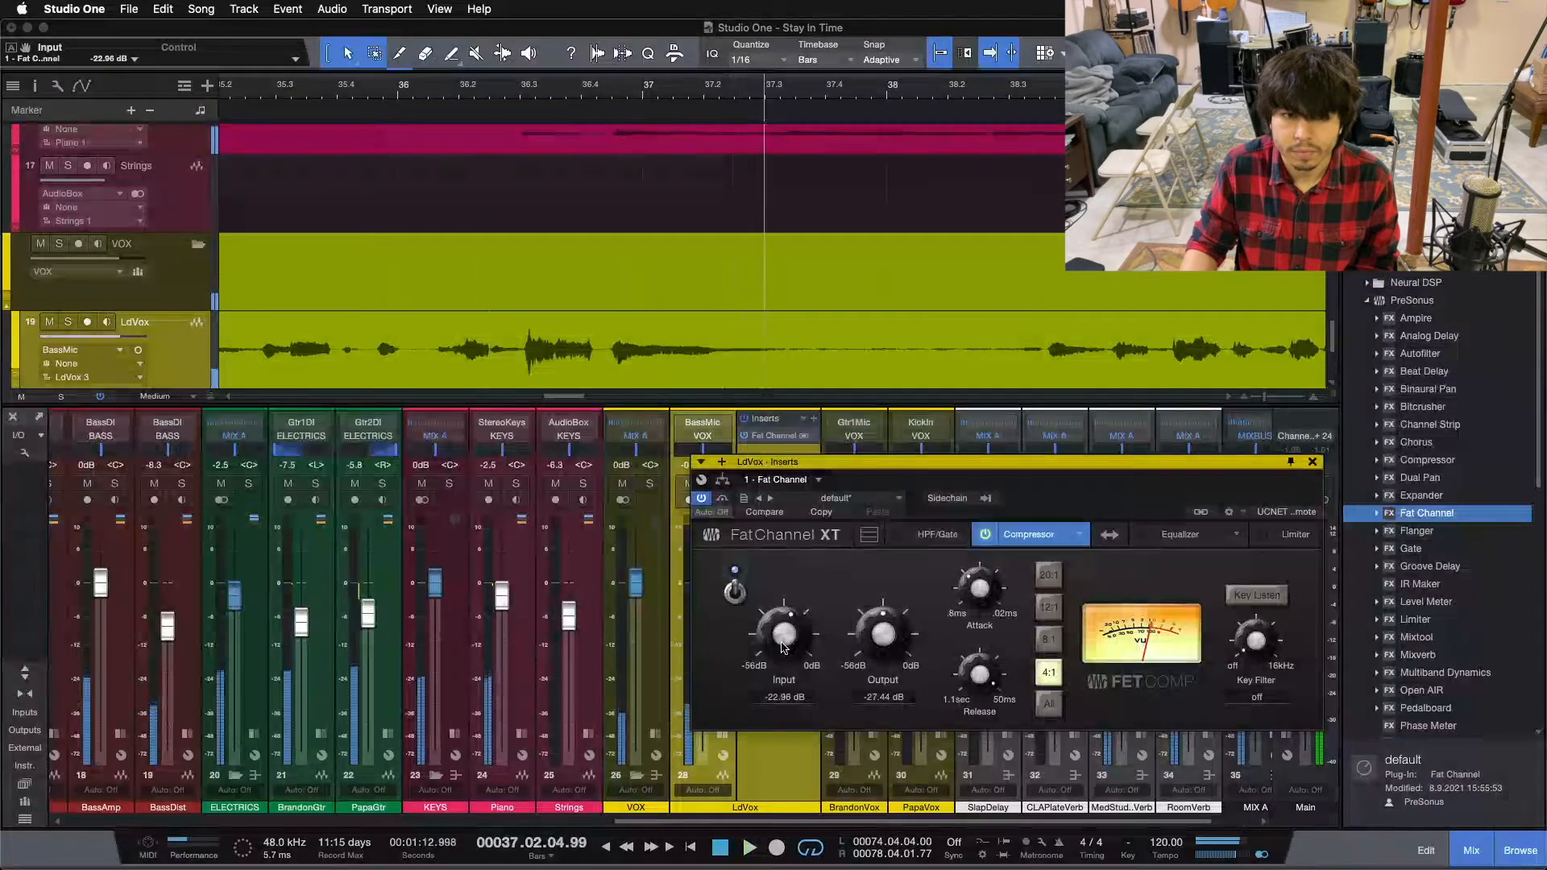
scroll(783, 648, "down", 1)
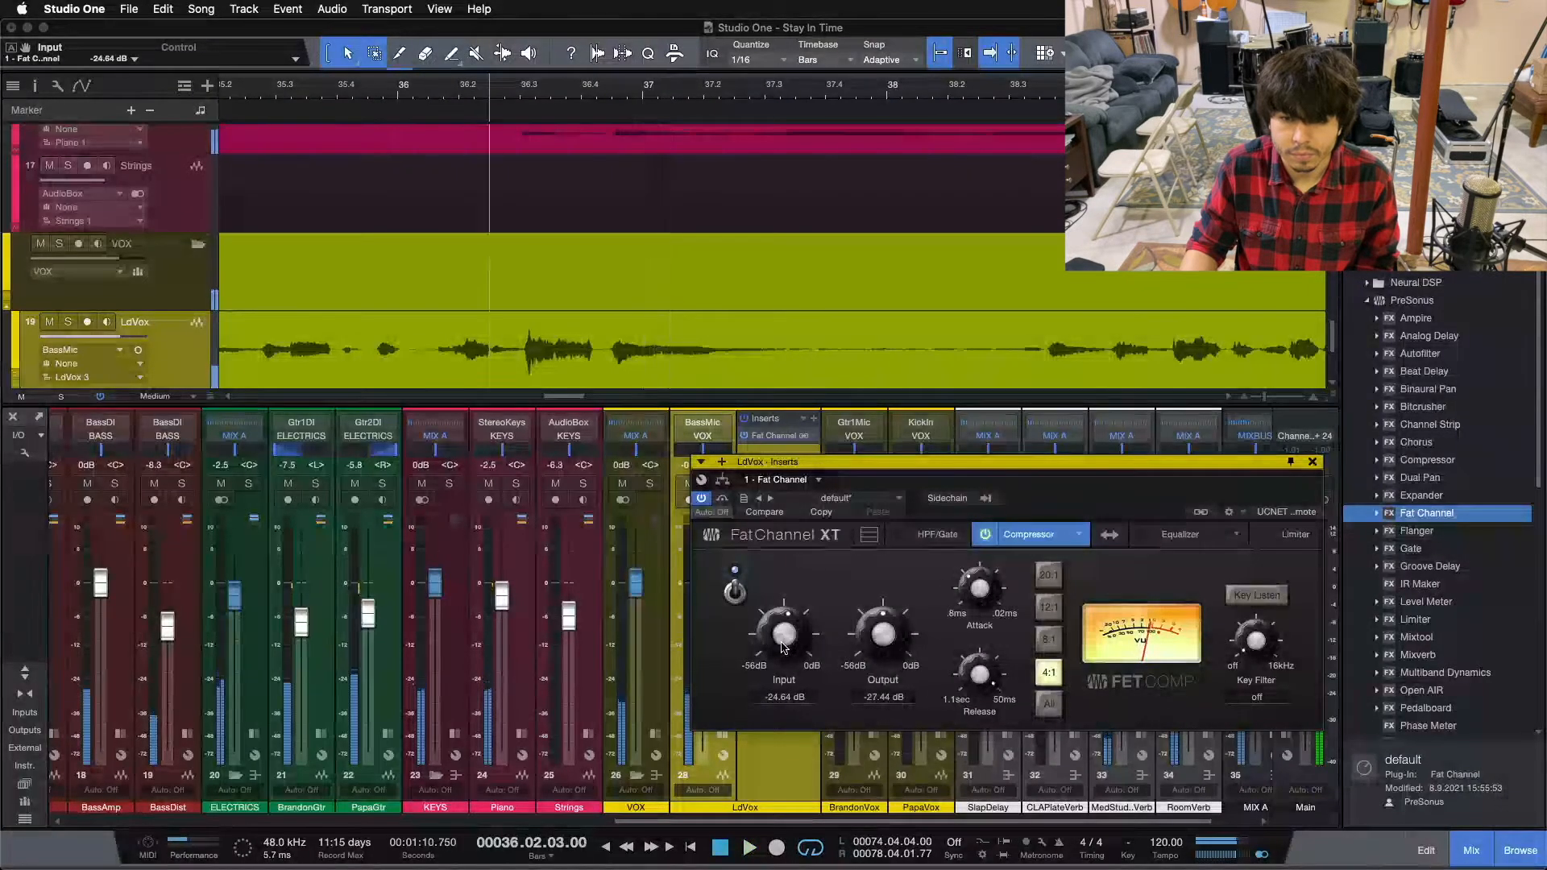
key("space")
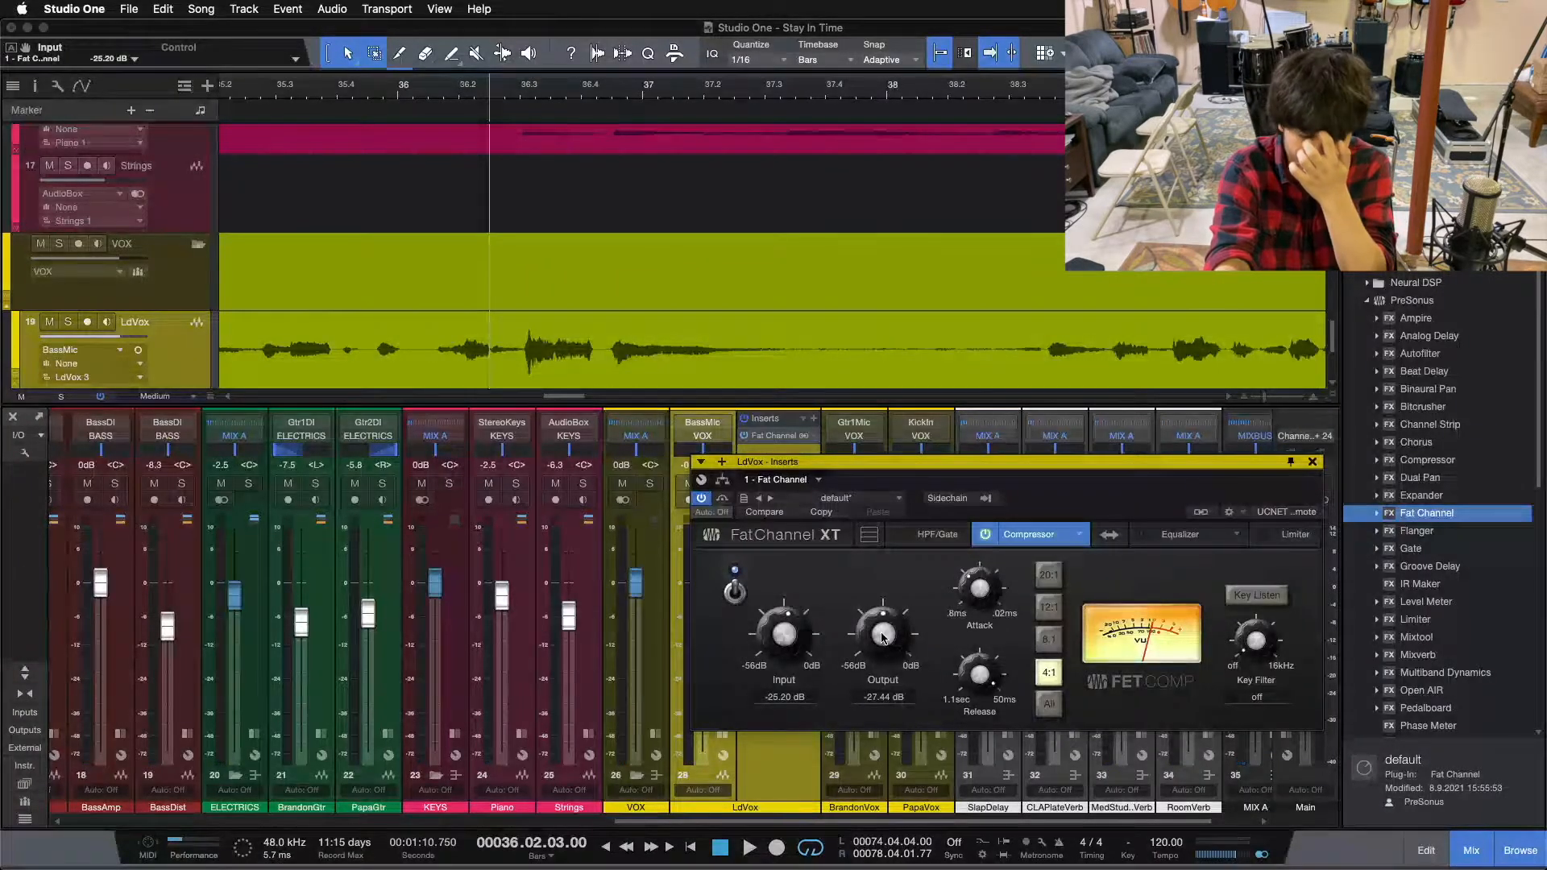
Step: Solo the LdVox track and set the compressor's output to -24.64 dB while replaying the phrase
left_click_drag(1072, 467, 808, 487)
key("s")
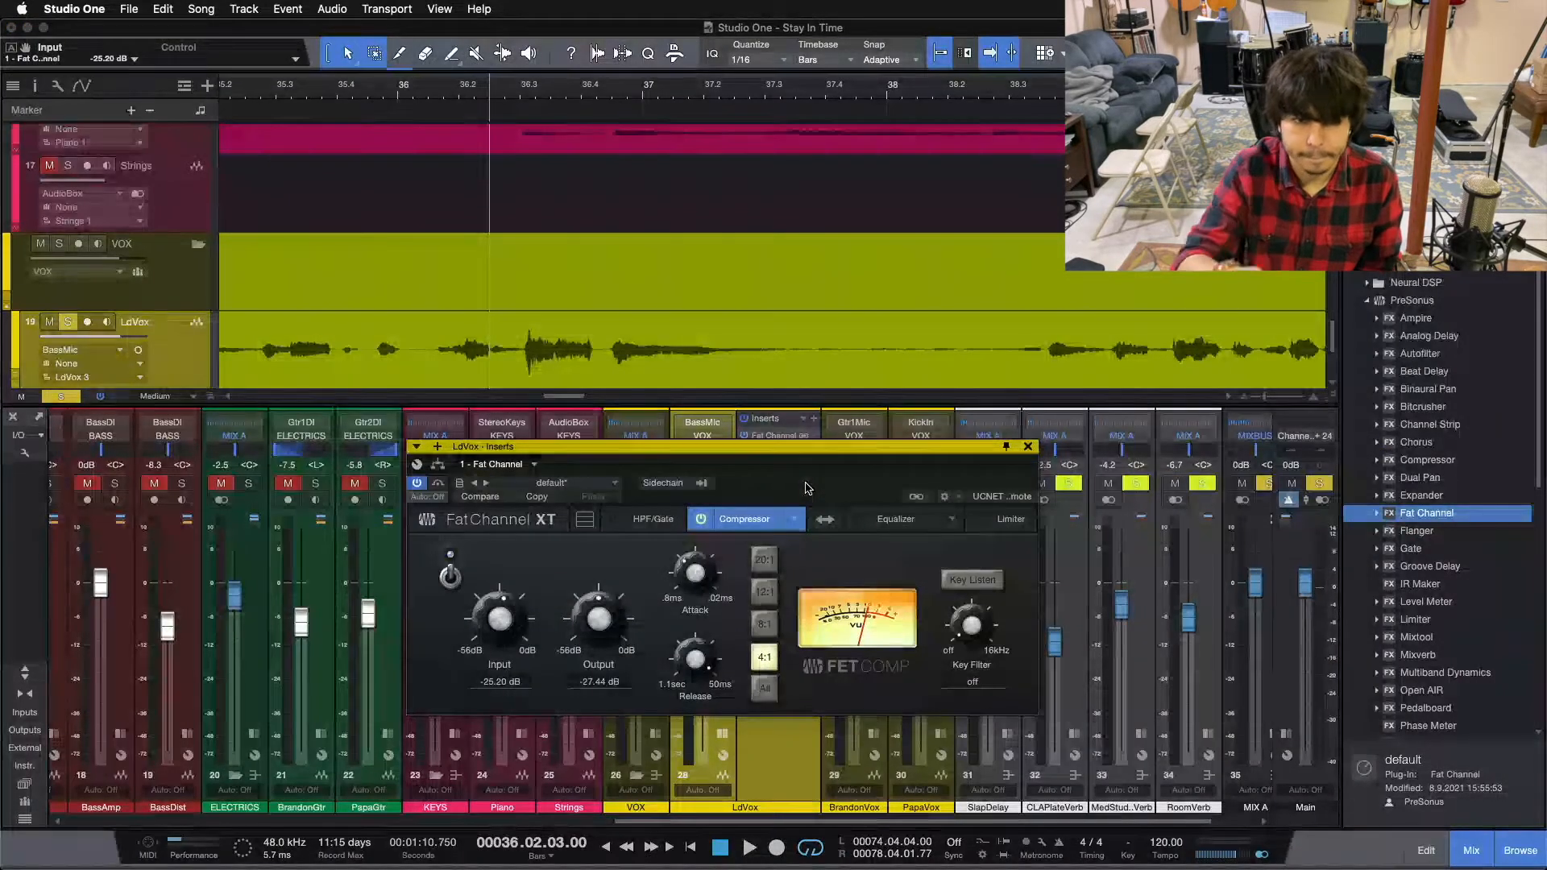
key("space")
left_click_drag(597, 616, 559, 593)
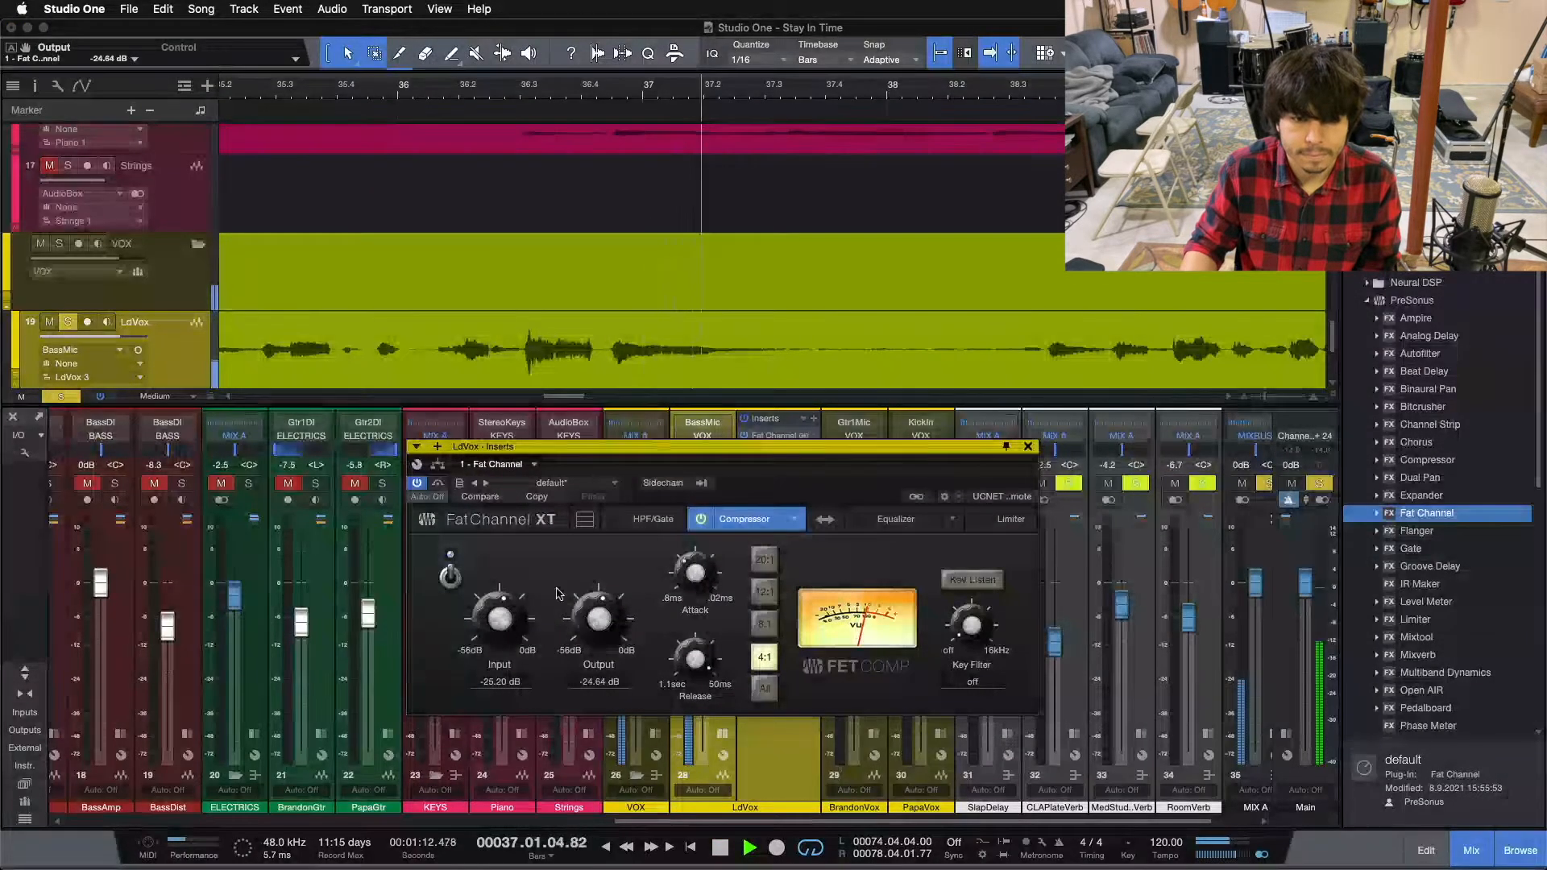
key("space")
key("space")
Step: Bypass the Fat Channel during playback to compare the unprocessed vocal's level, and switch the plug-in back on
left_click(419, 486)
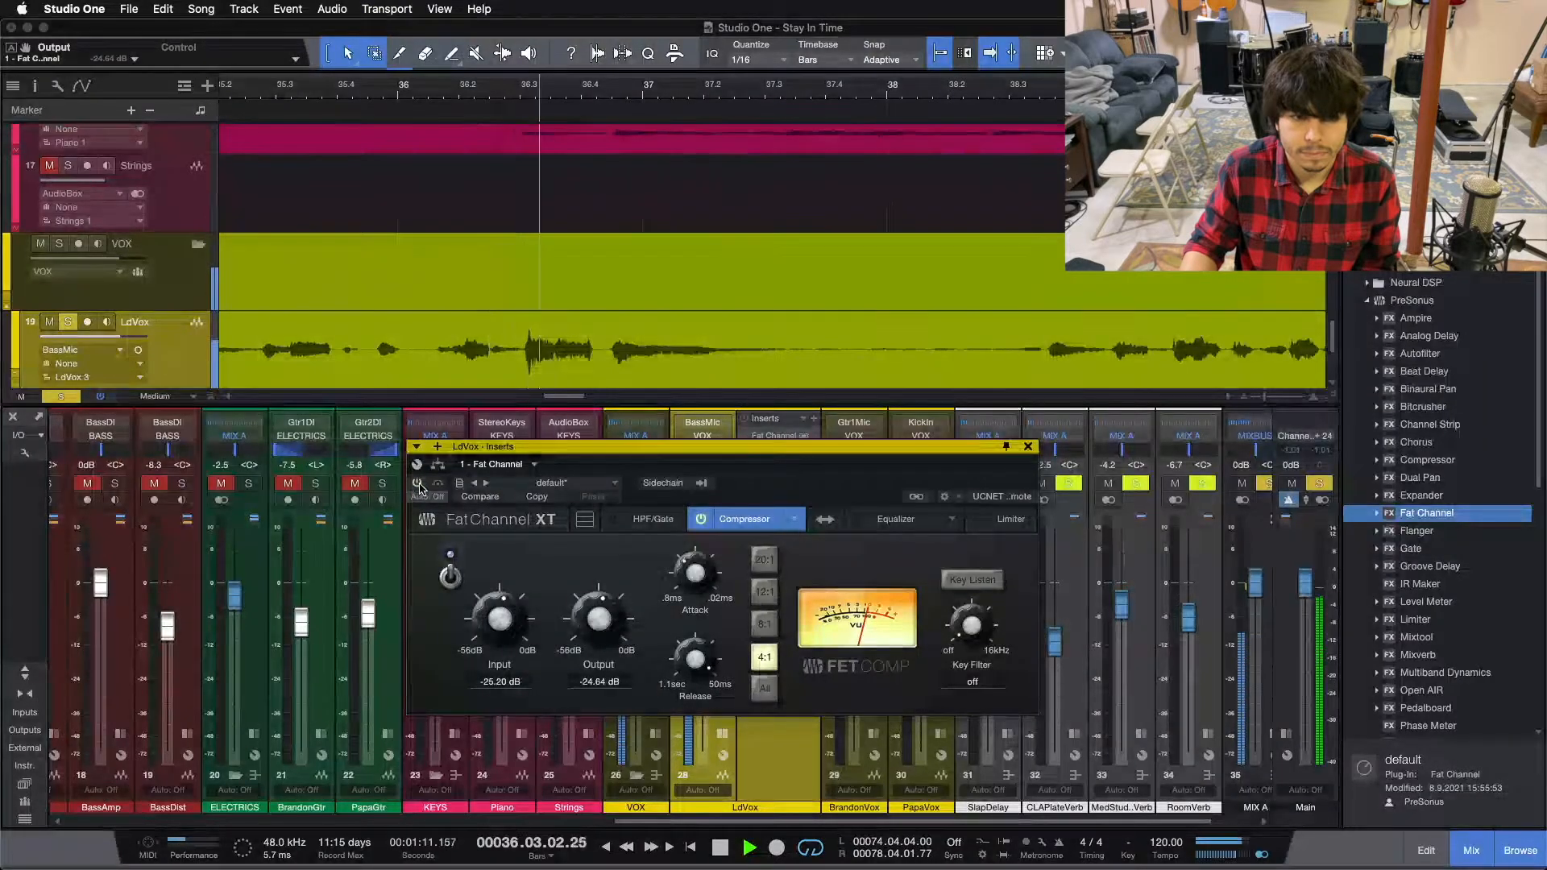
key("space")
key("space")
left_click(419, 485)
Step: Raise the compressor's output to -17.92 dB while repeatedly replaying the vocal phrase
left_click_drag(589, 632, 589, 622)
key("space")
key("space")
scroll(588, 623, "up", 2)
key("space")
key("space")
scroll(588, 622, "up", 1)
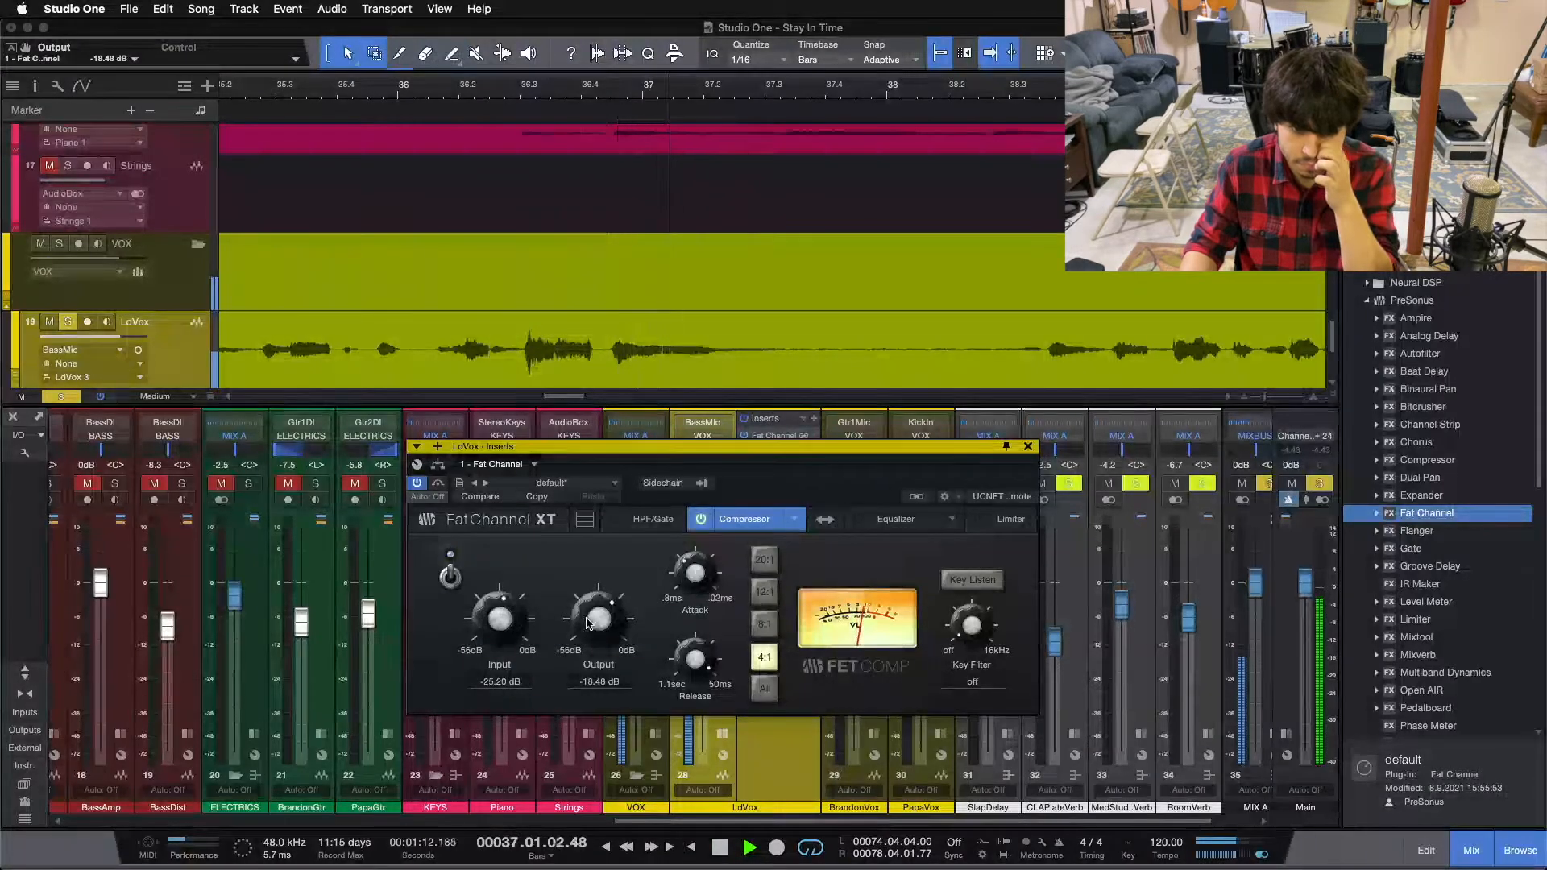
key("space")
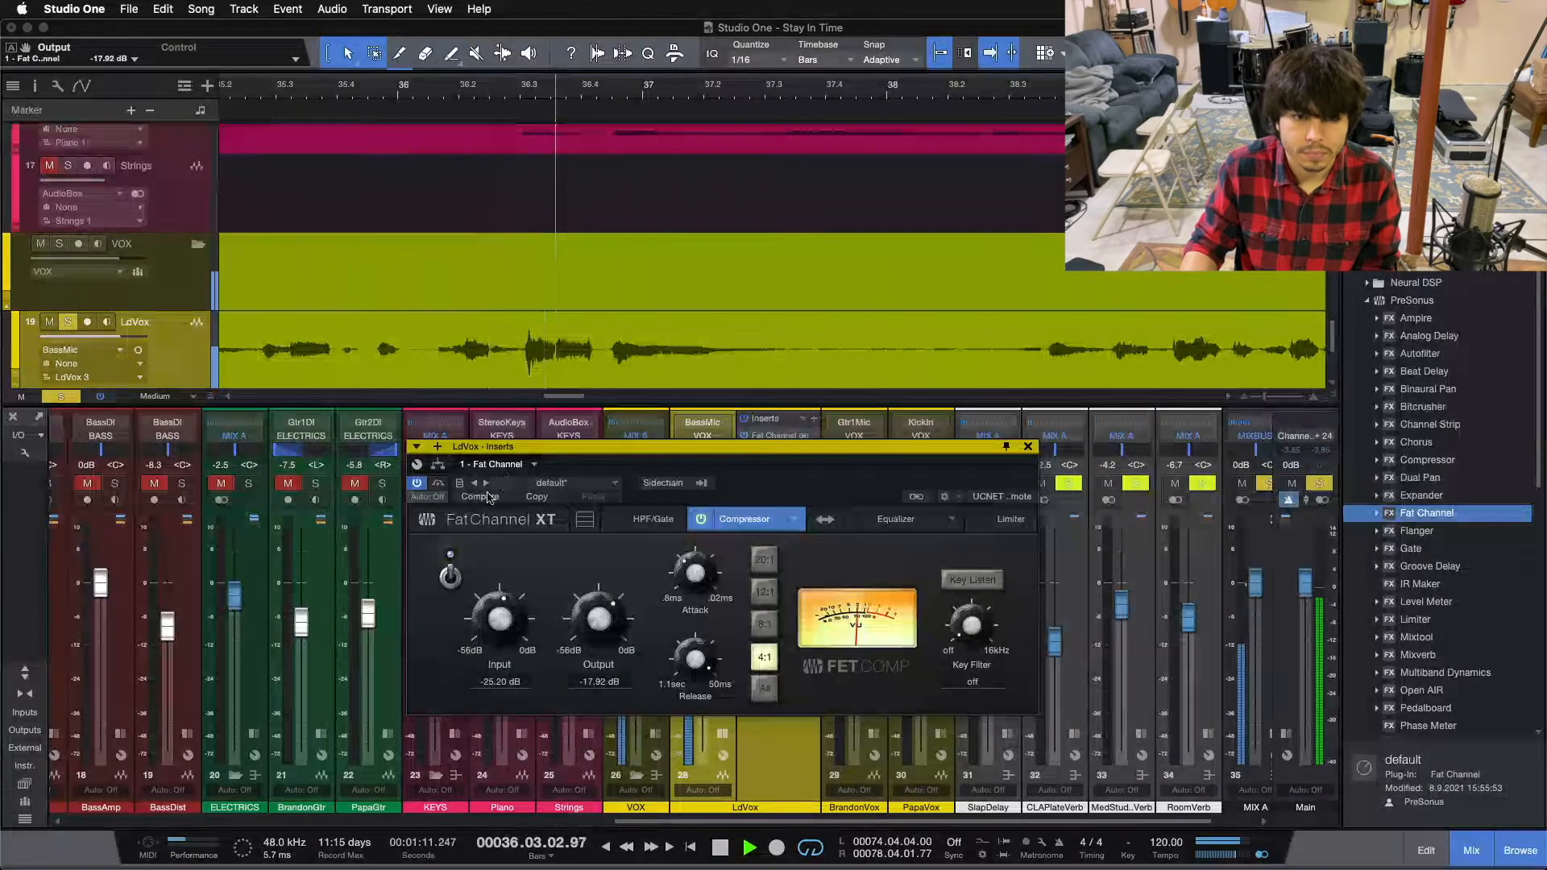
Step: Compare the phrase with the FET compressor off and on, and lower its output to -18.48 dB
key("space")
left_click(451, 578)
key("space")
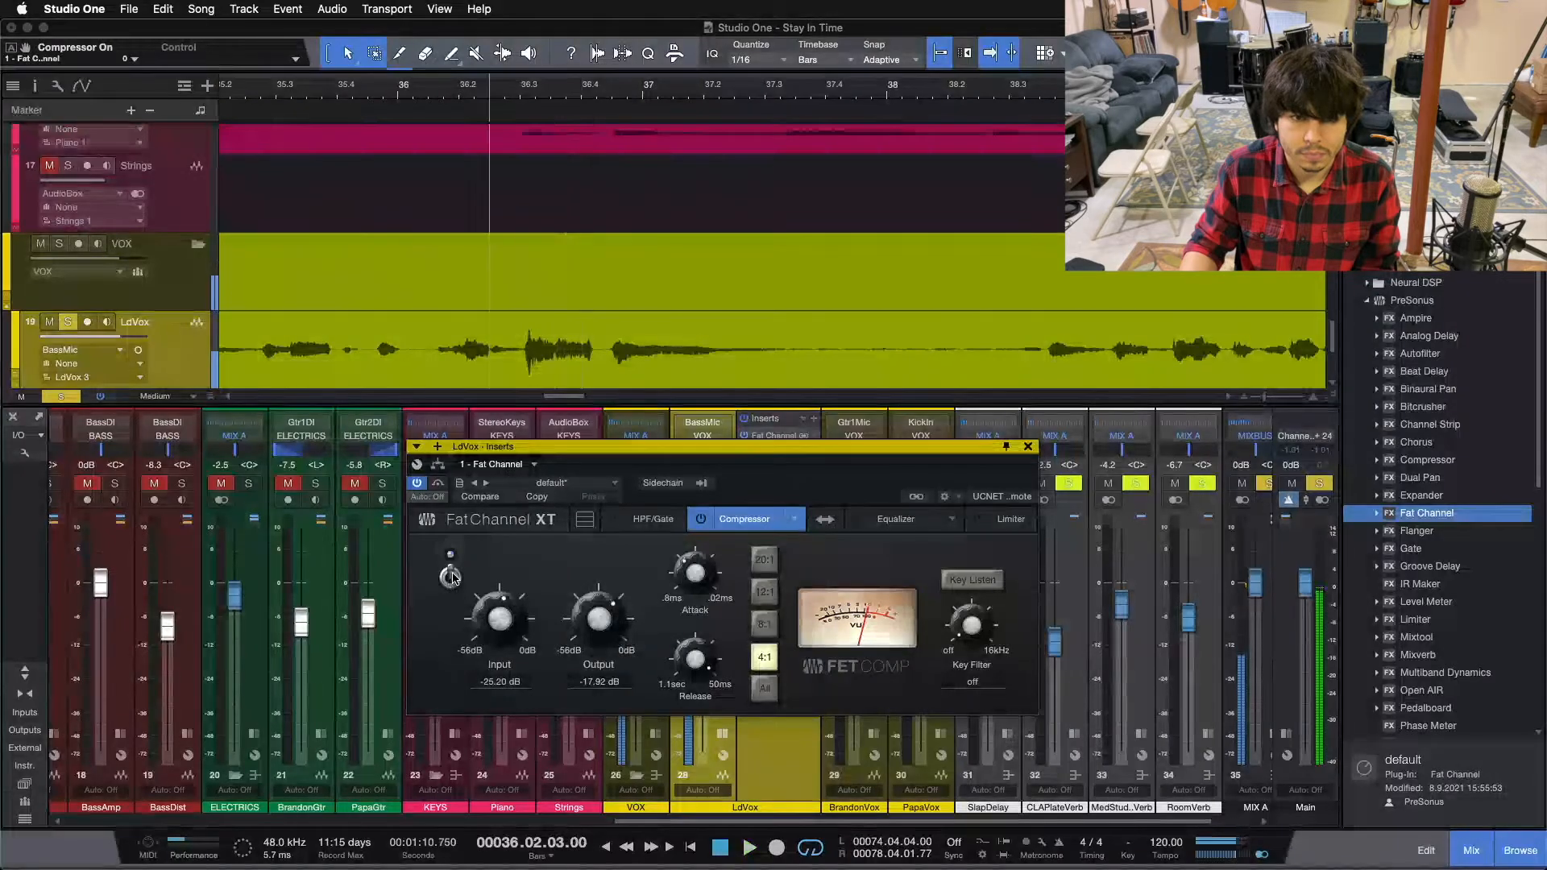
left_click(451, 578)
scroll(589, 624, "down", 1)
key("space")
key("space")
key("space")
key("space")
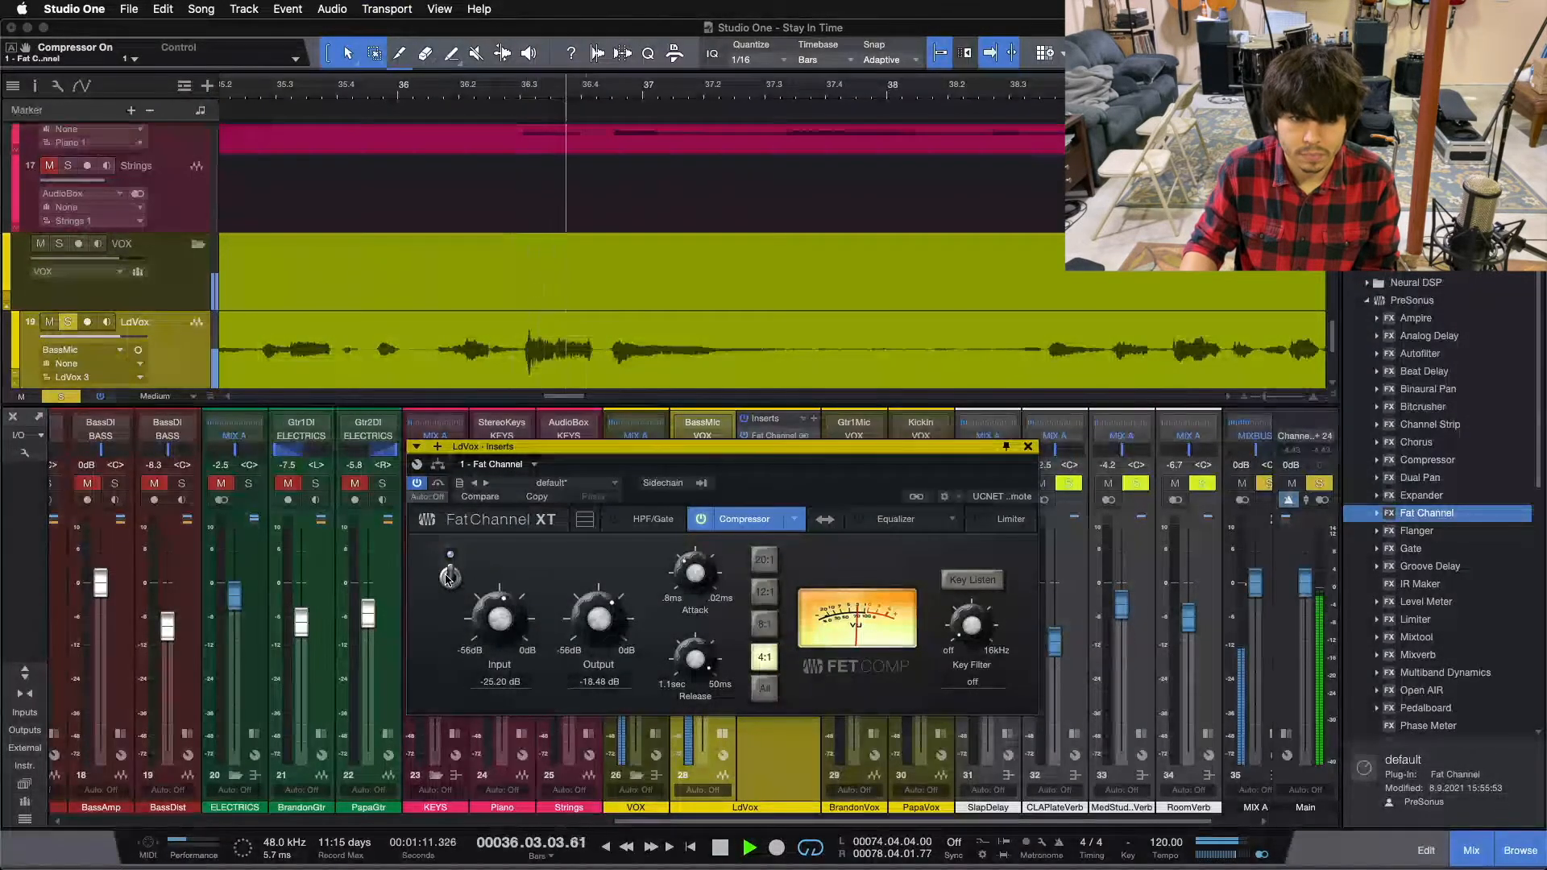
Step: Check the phrase with the compressor off again, re-enable it and set the output to -17.92 dB
left_click(449, 578)
key("space")
key("space")
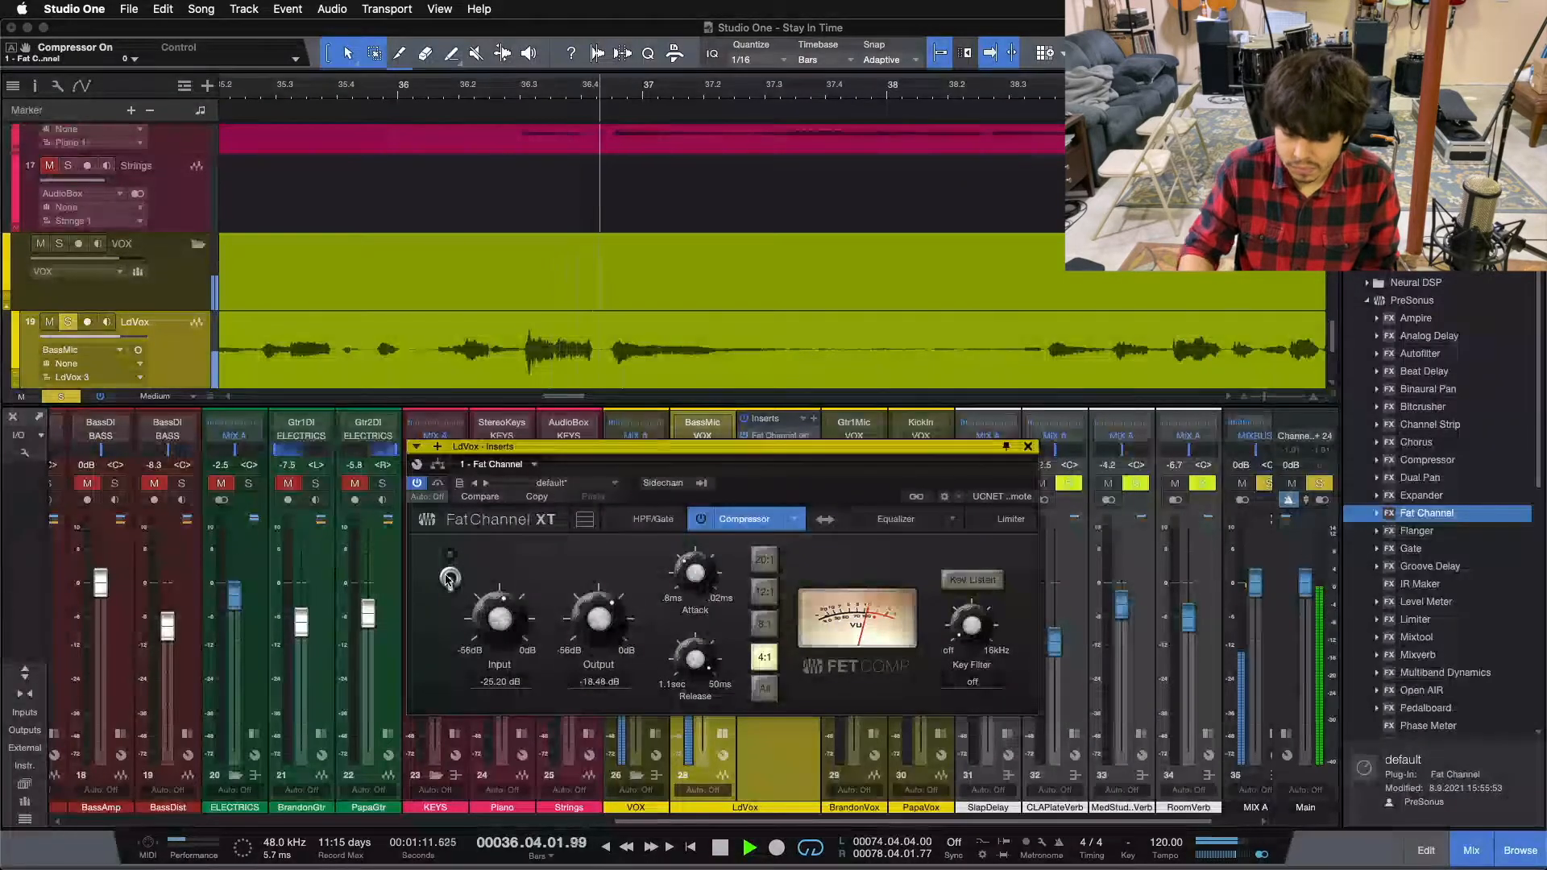
key("space")
left_click(449, 578)
scroll(585, 616, "up", 1)
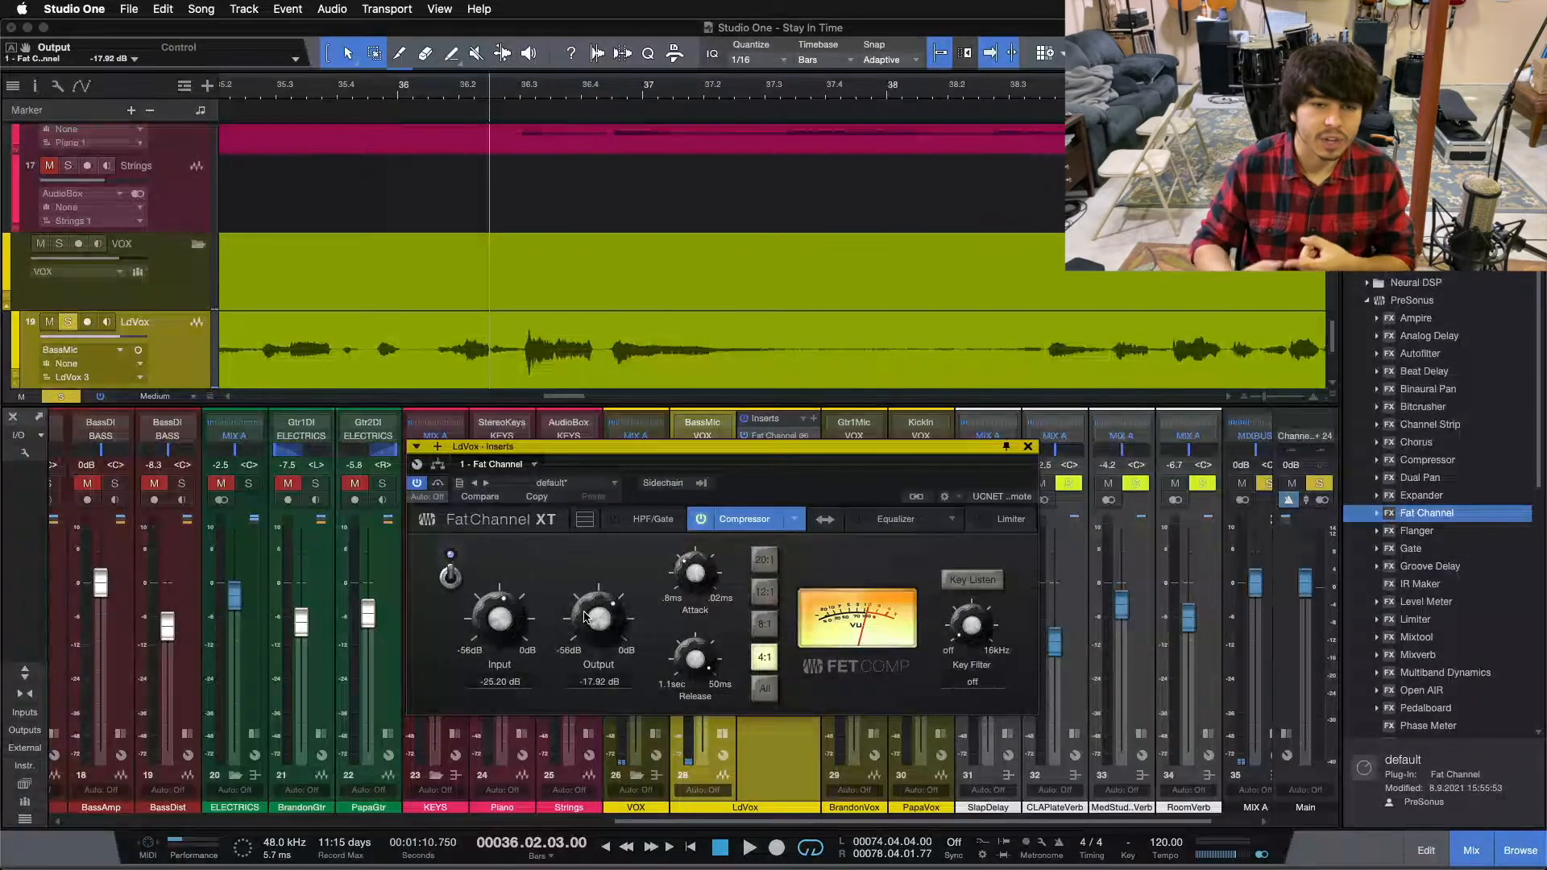
Step: Play the compressed vocal from bar 54 and jump ahead to bar 75 to check the later section
mouse_move(798, 503)
left_mouse_down()
mouse_move(832, 564)
mouse_move(843, 533)
mouse_move(828, 508)
left_mouse_up()
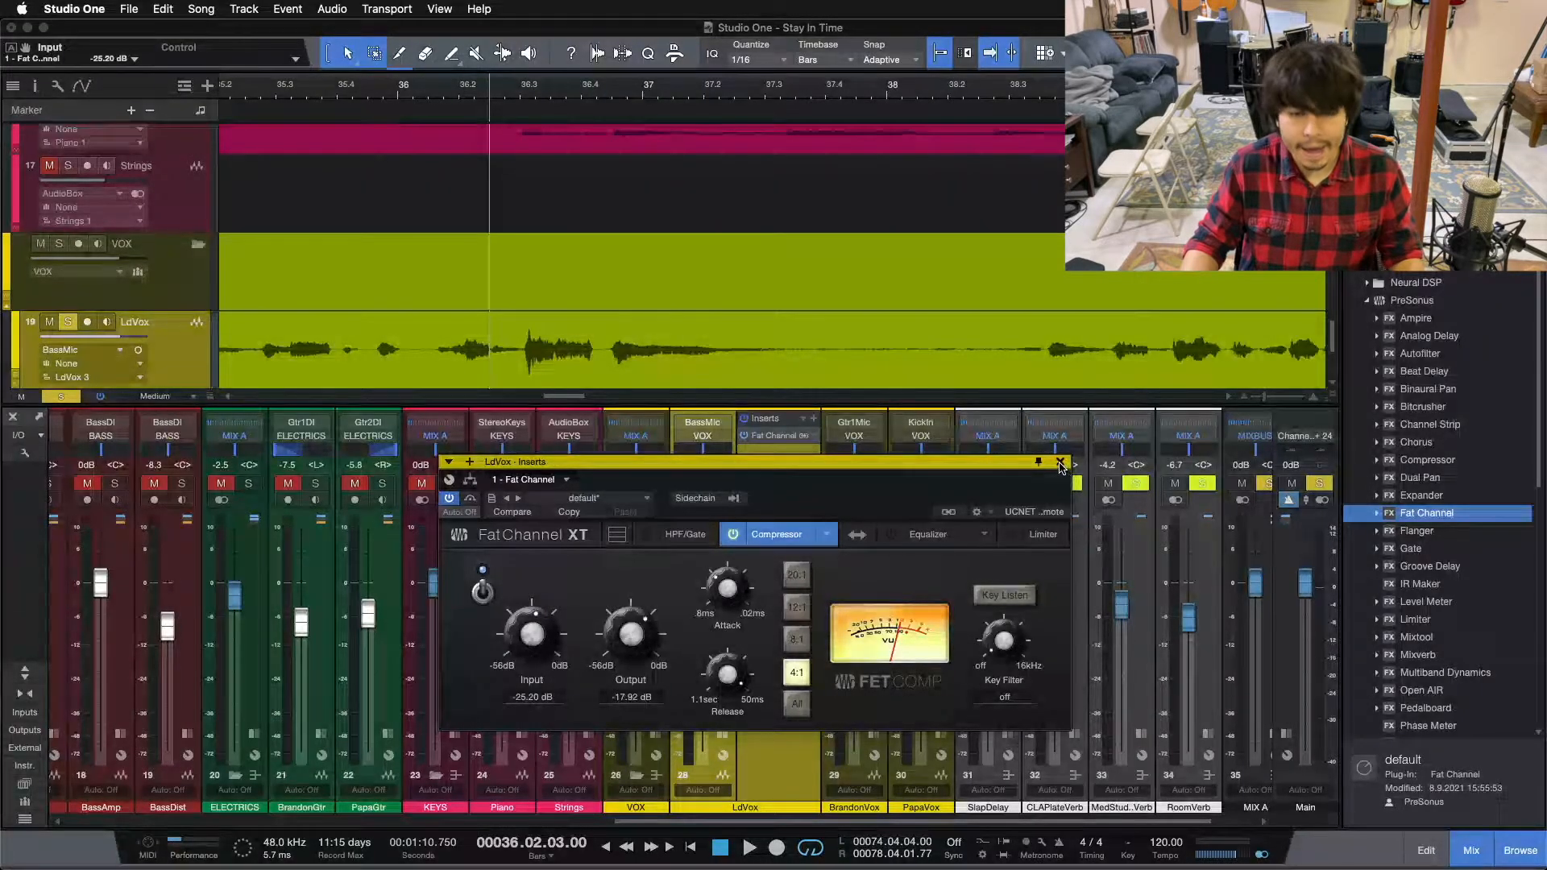
left_click_drag(562, 96, 518, 25)
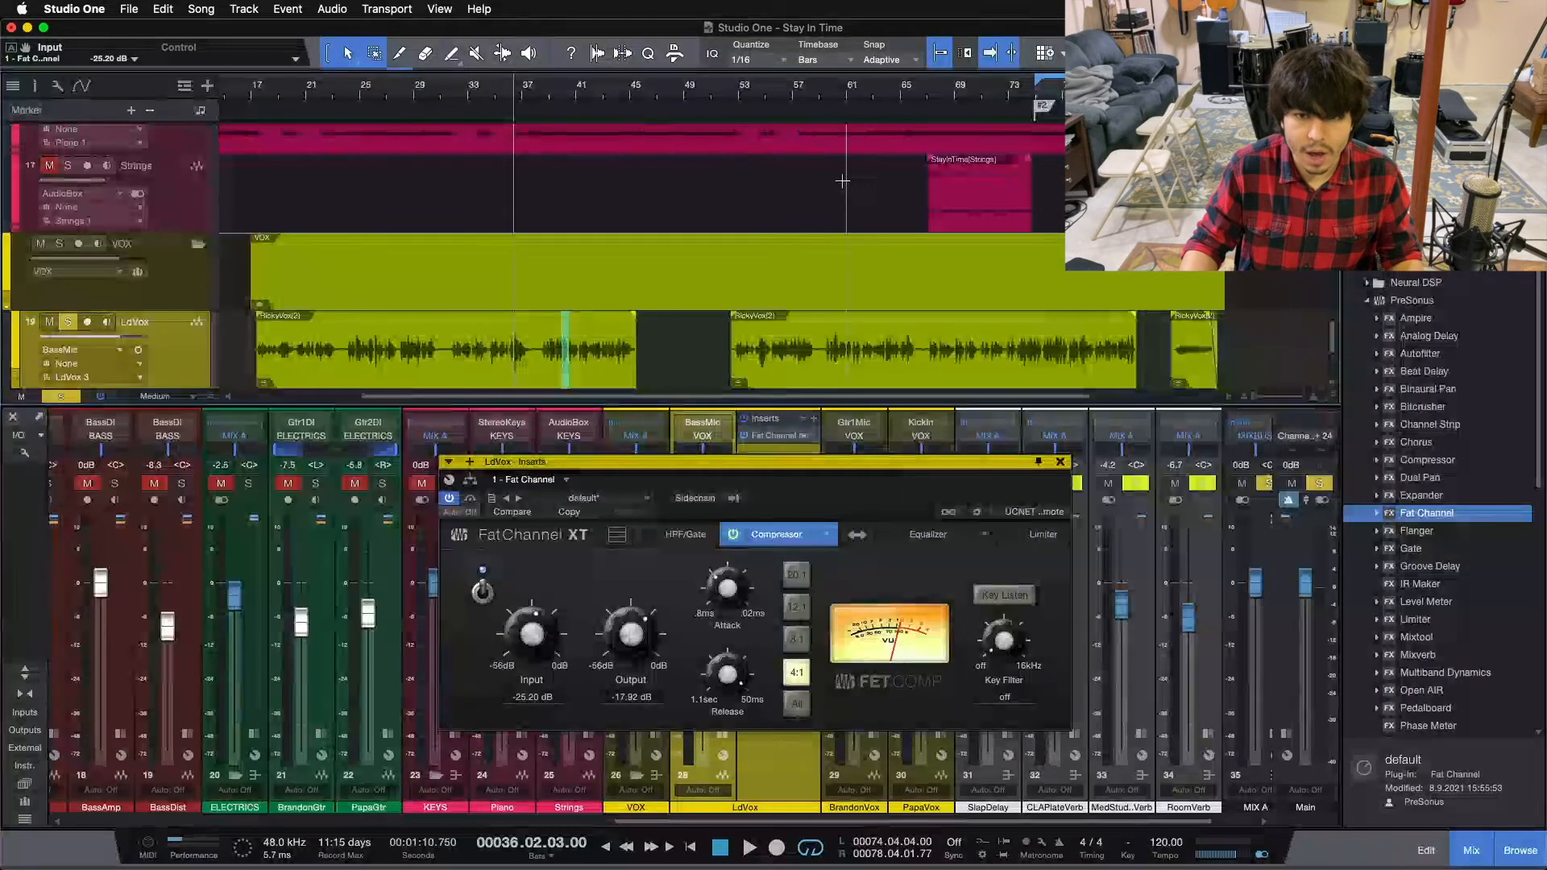
left_click(757, 108)
left_click_drag(757, 103, 618, 93)
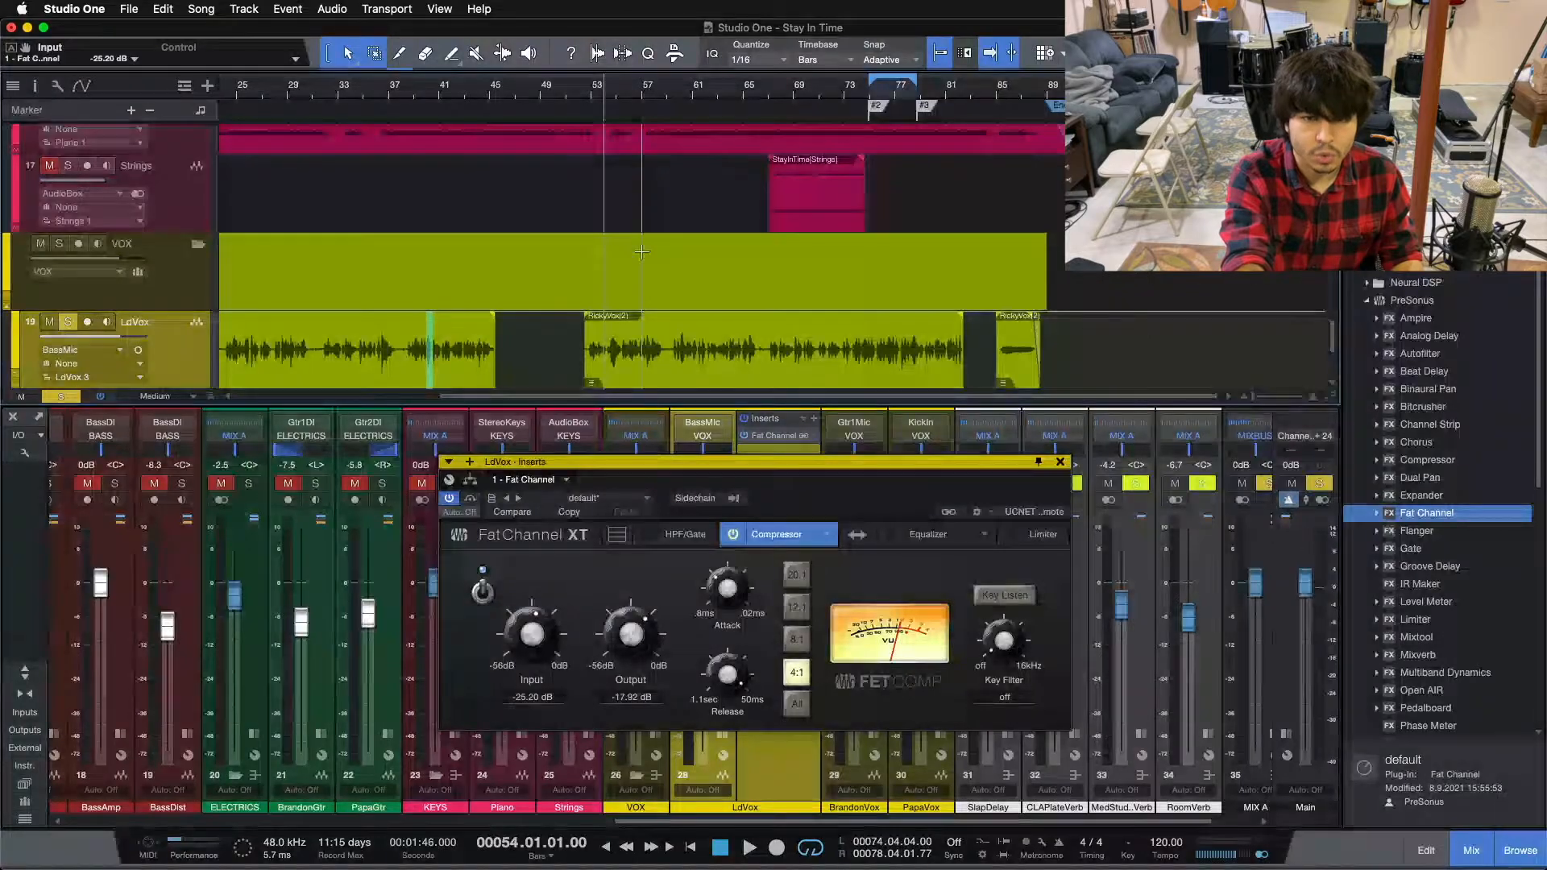
key("space")
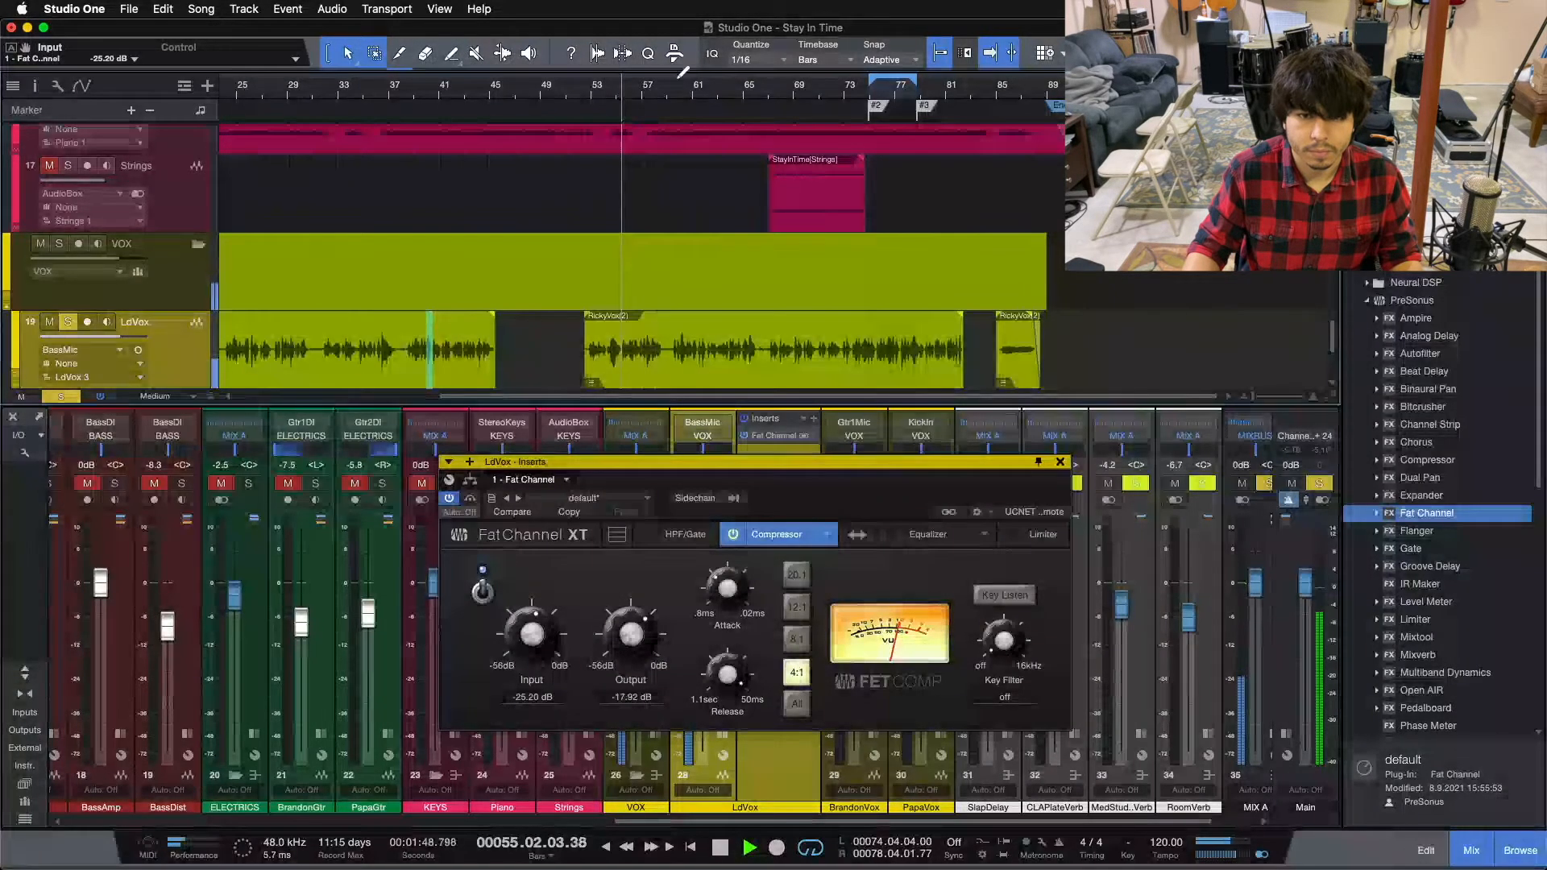
left_click(870, 97)
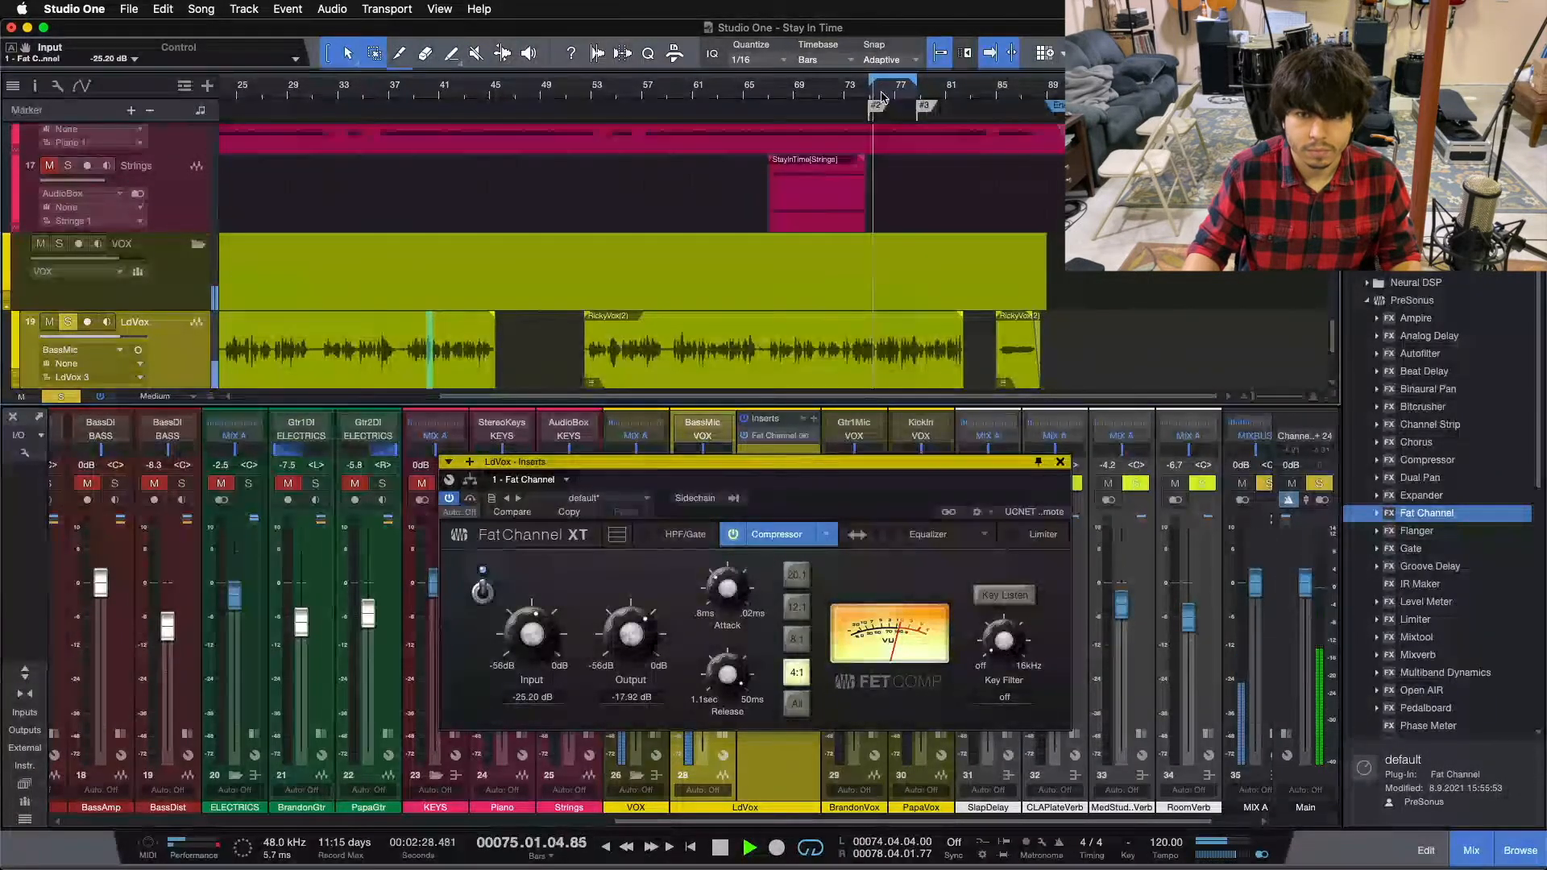
left_click_drag(870, 98, 866, 119)
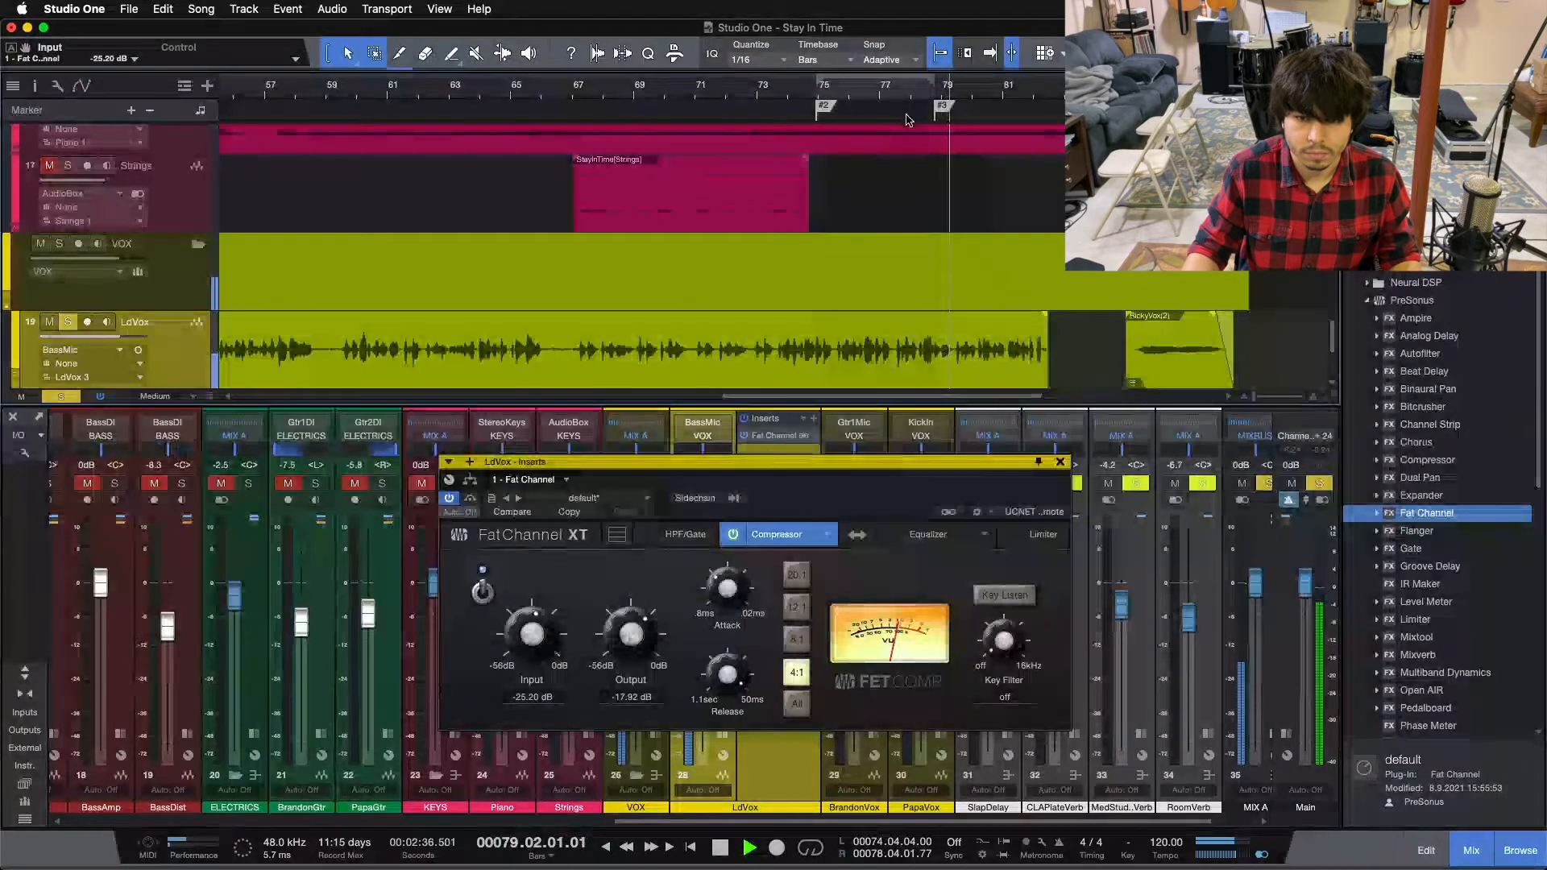
Step: Set the Fat Channel's high-pass filter to 40 Hz, stop playback and return to the compressor settings
left_click(691, 538)
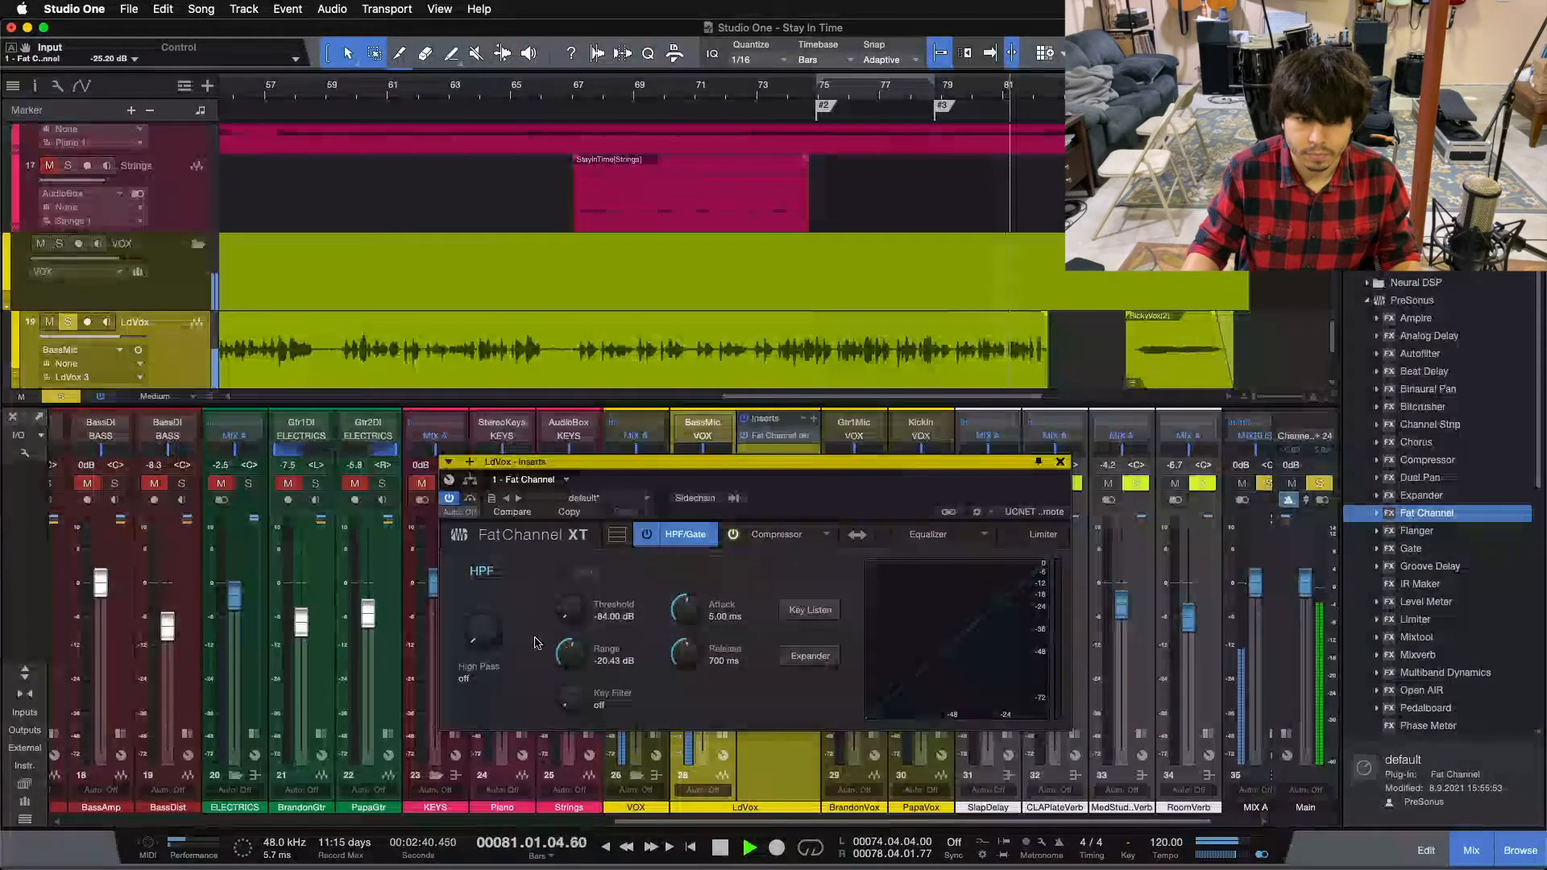
scroll(480, 635, "up", 3)
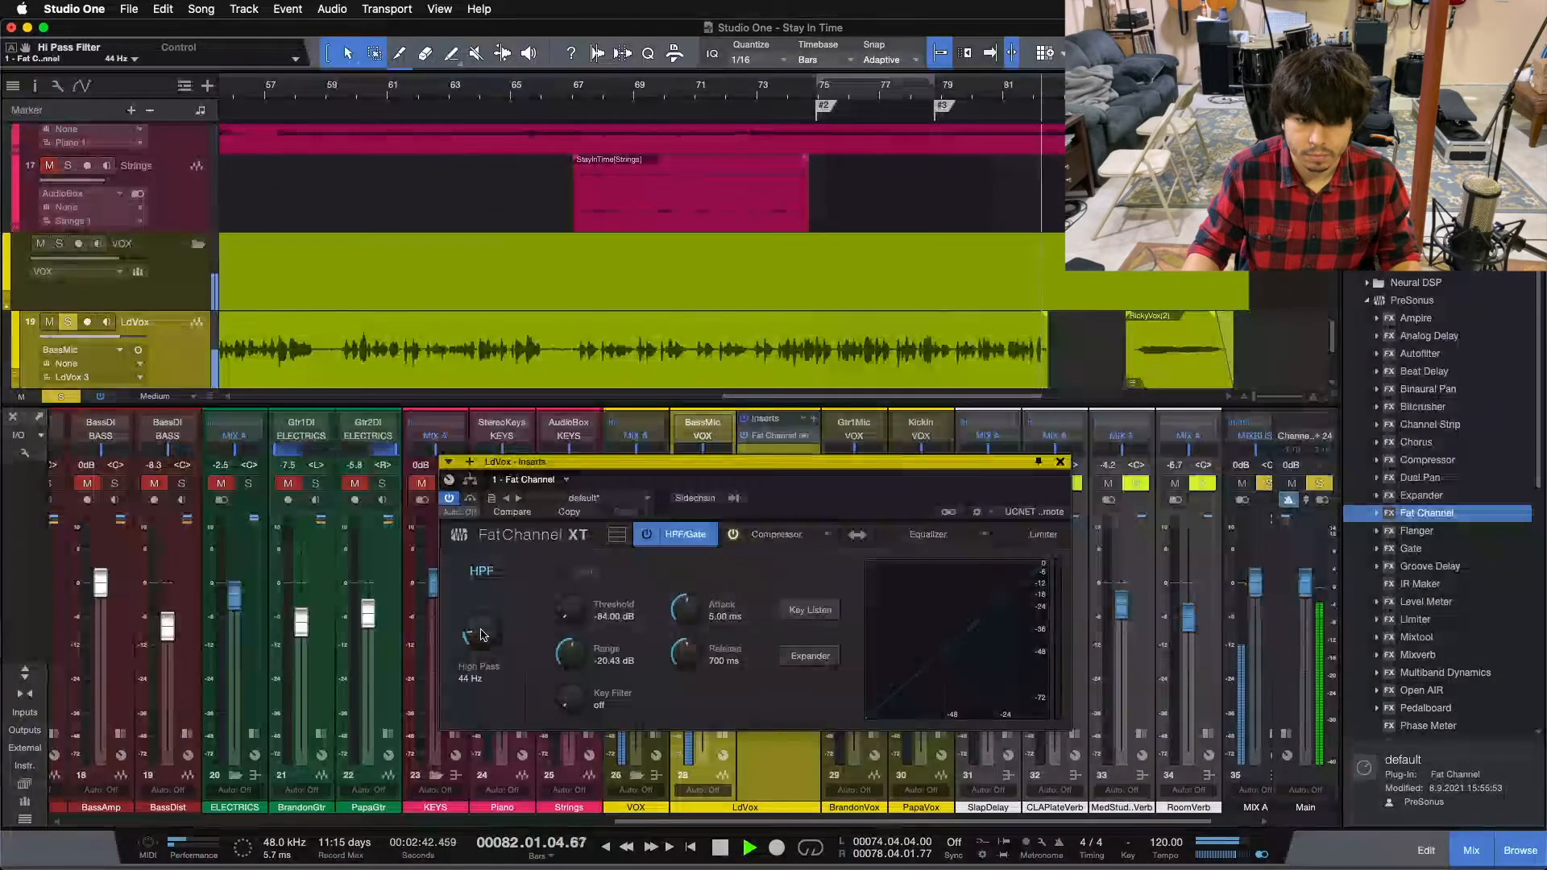
key("space")
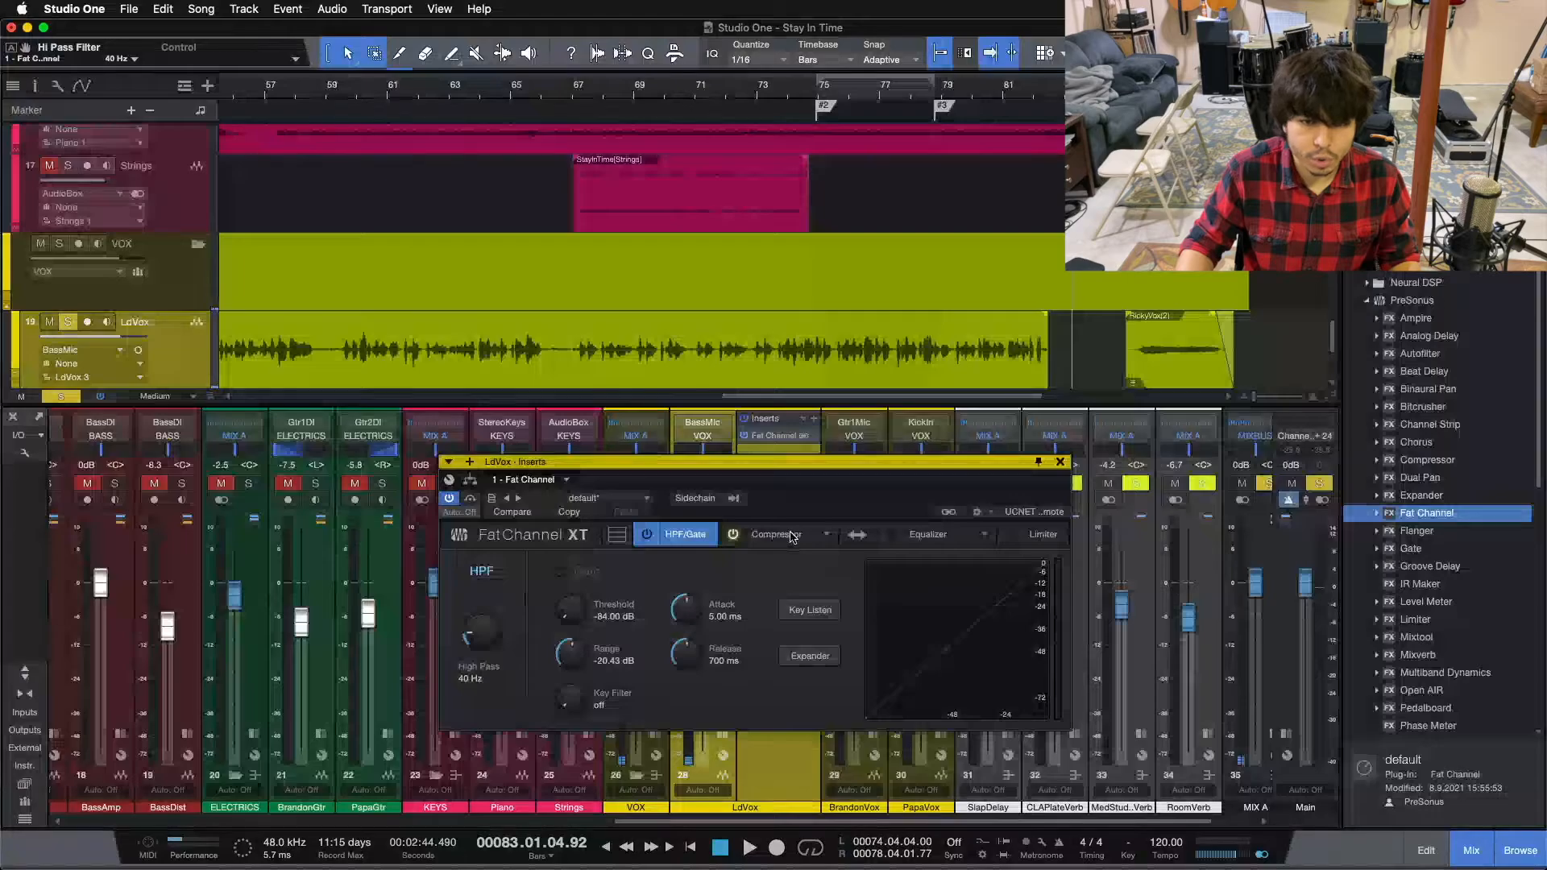
left_click(775, 534)
left_click_drag(612, 461, 524, 453)
left_click(590, 525)
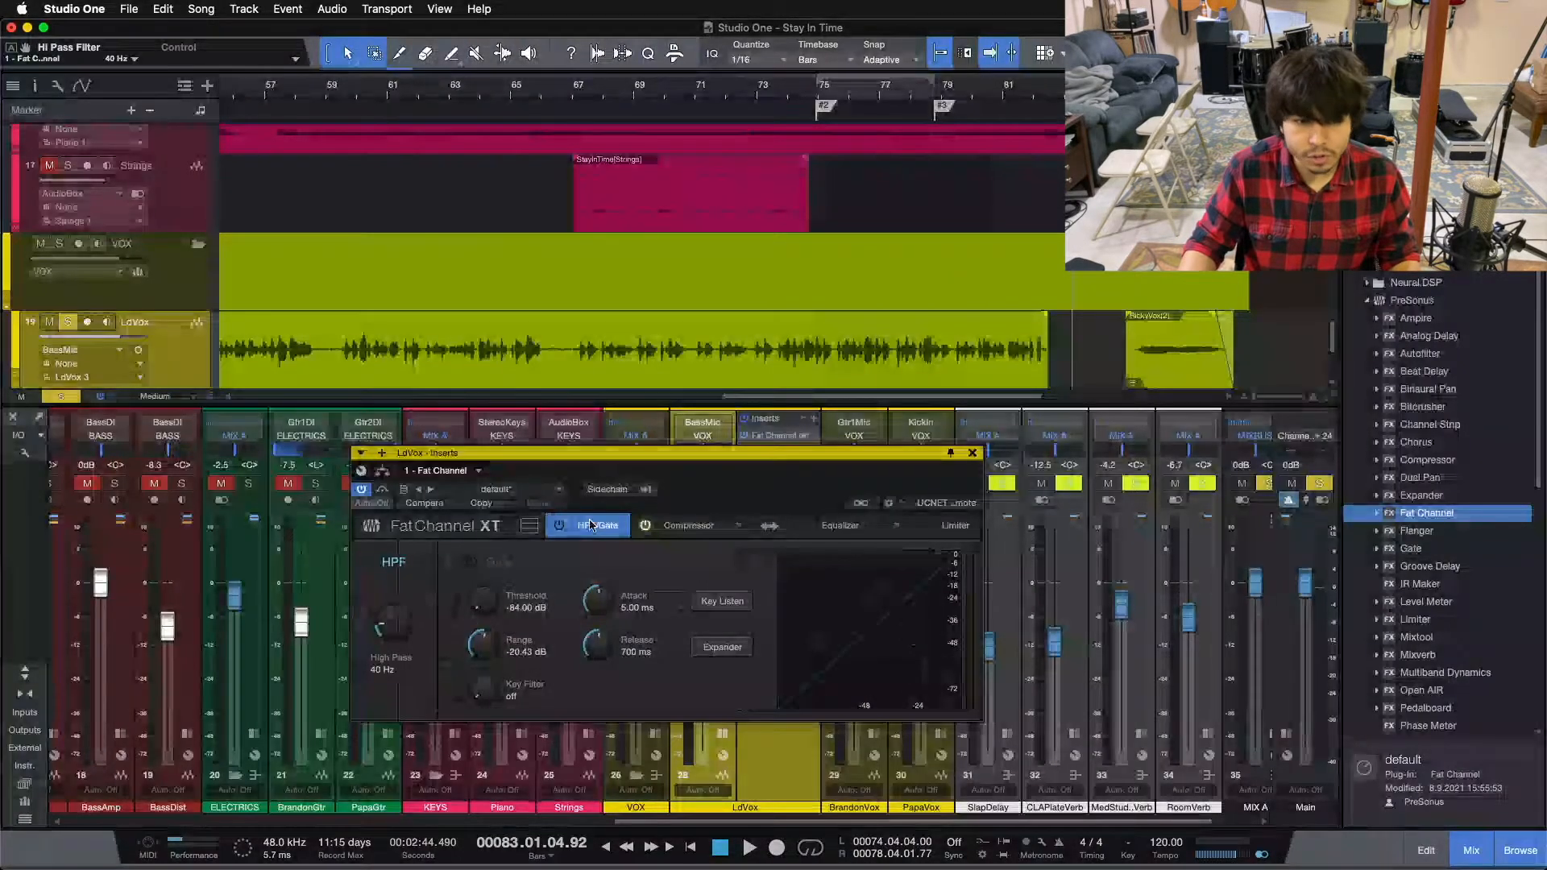
left_click(689, 525)
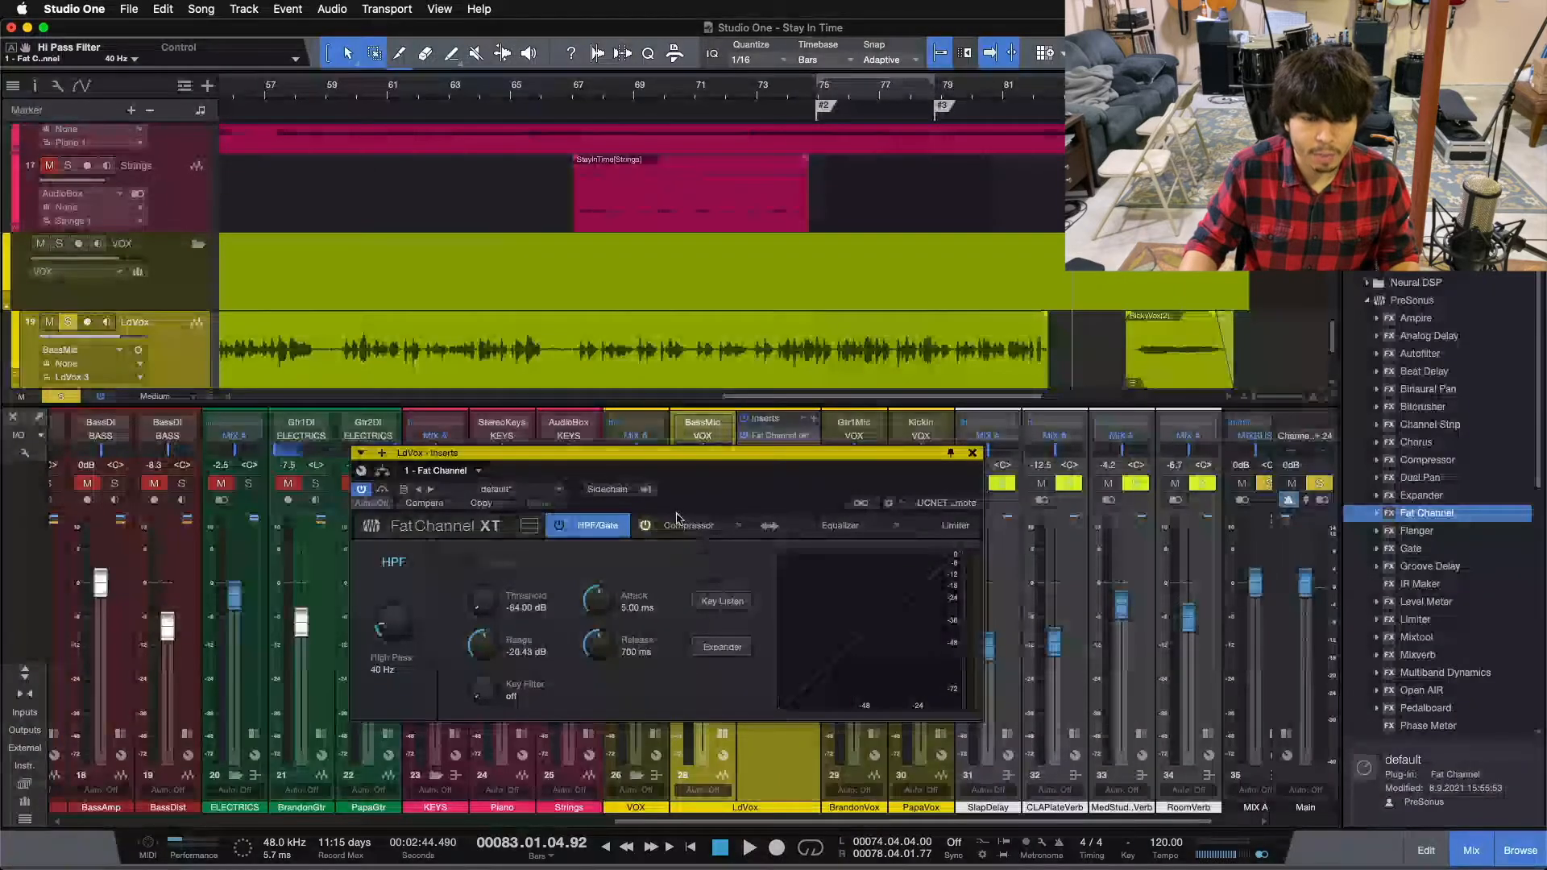
left_click_drag(570, 509, 773, 510)
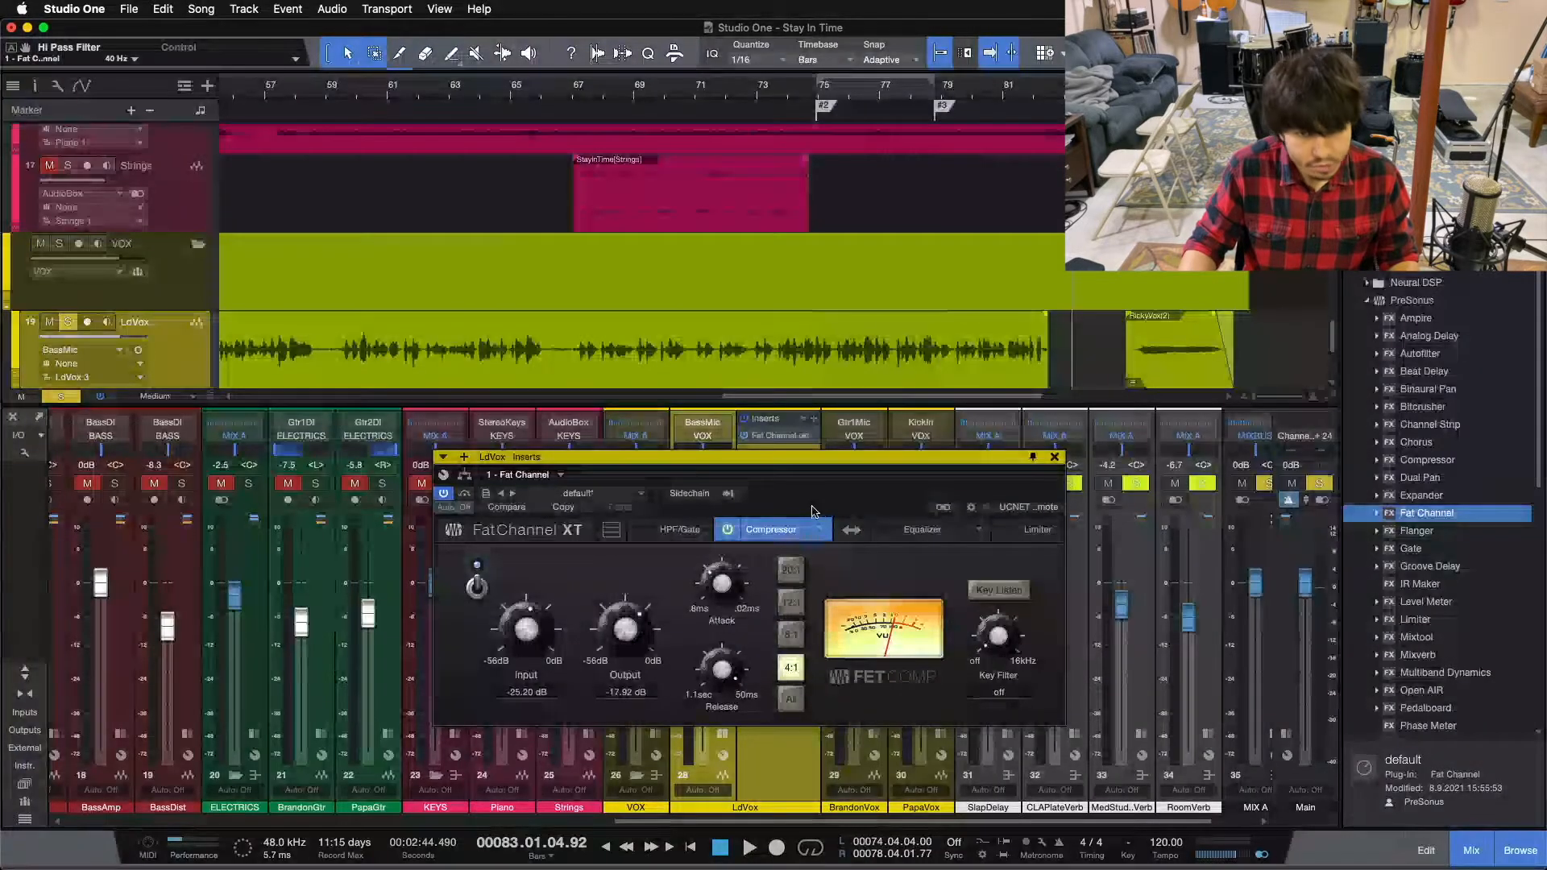
Step: Play the soloed lead vocal from about bar 73 to bar 80 to check the compression
left_click(785, 89)
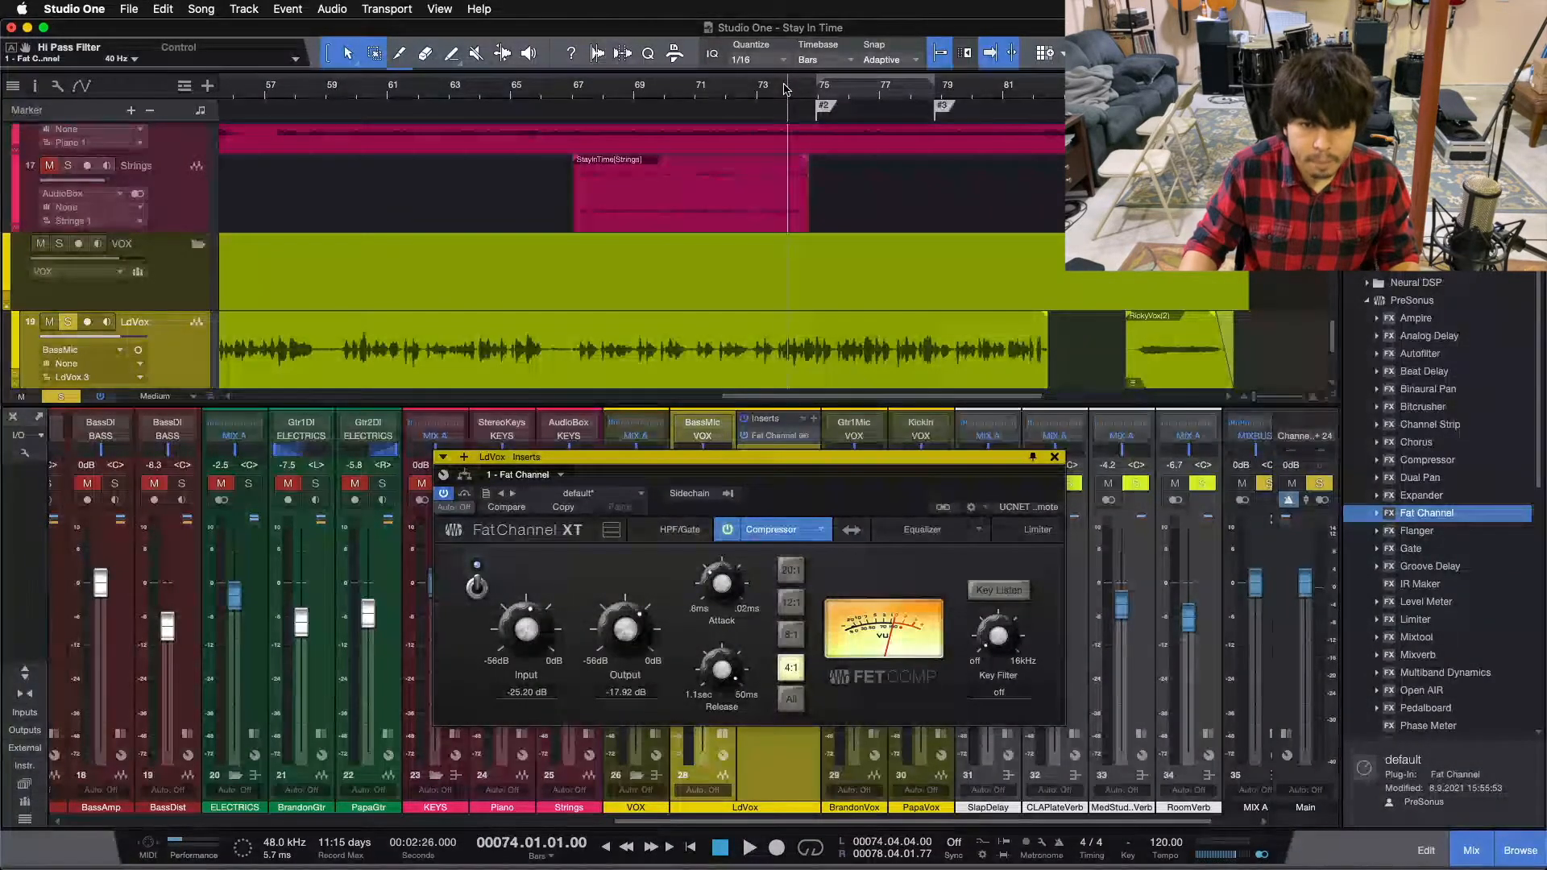
left_click(771, 87)
key("space")
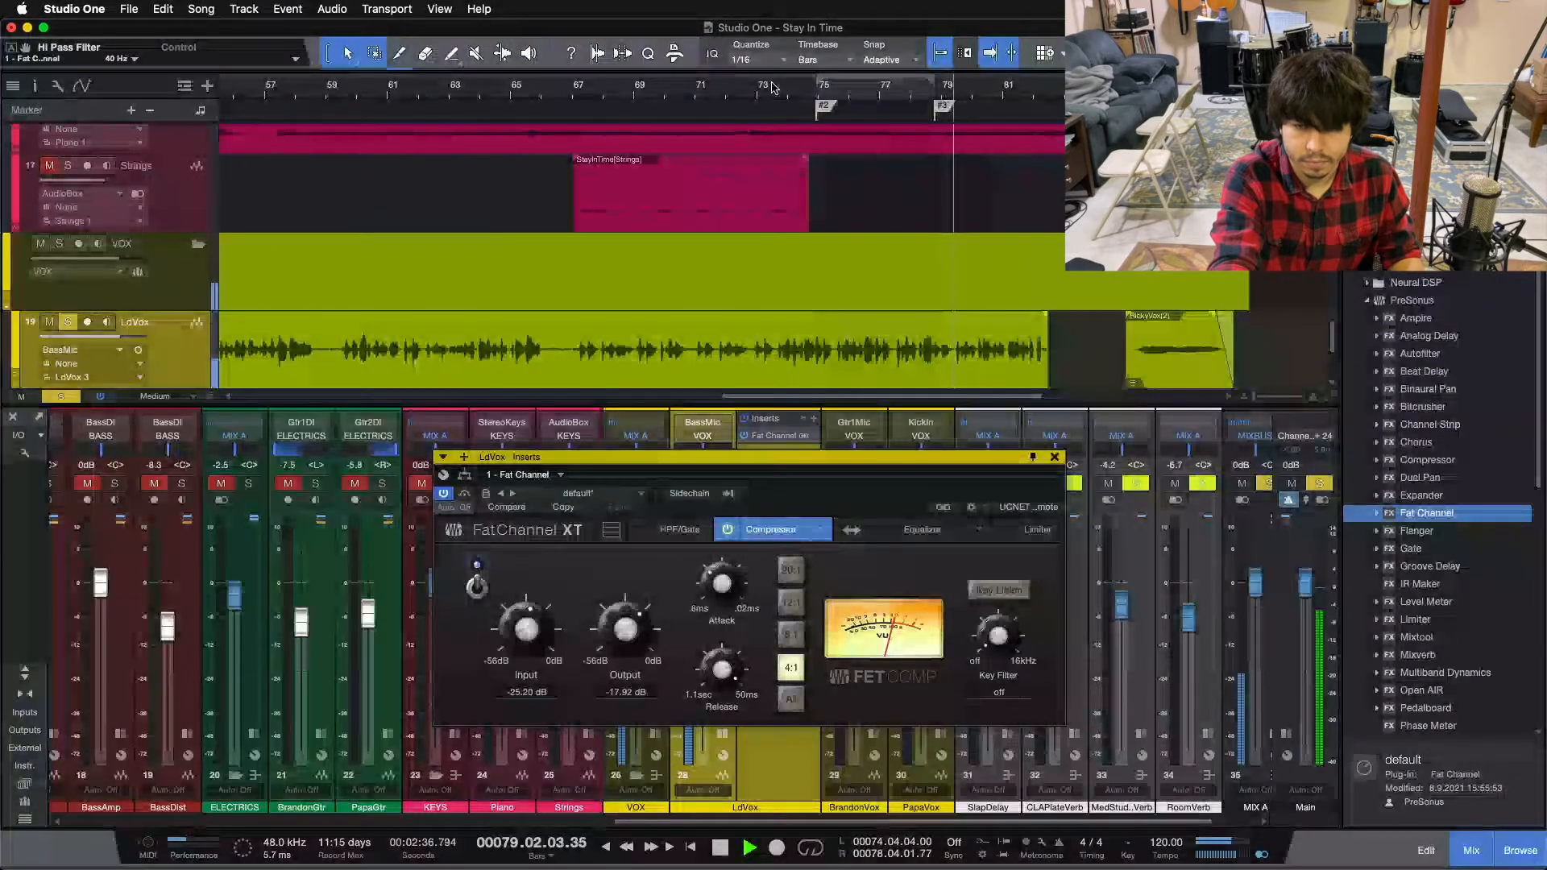
key("space")
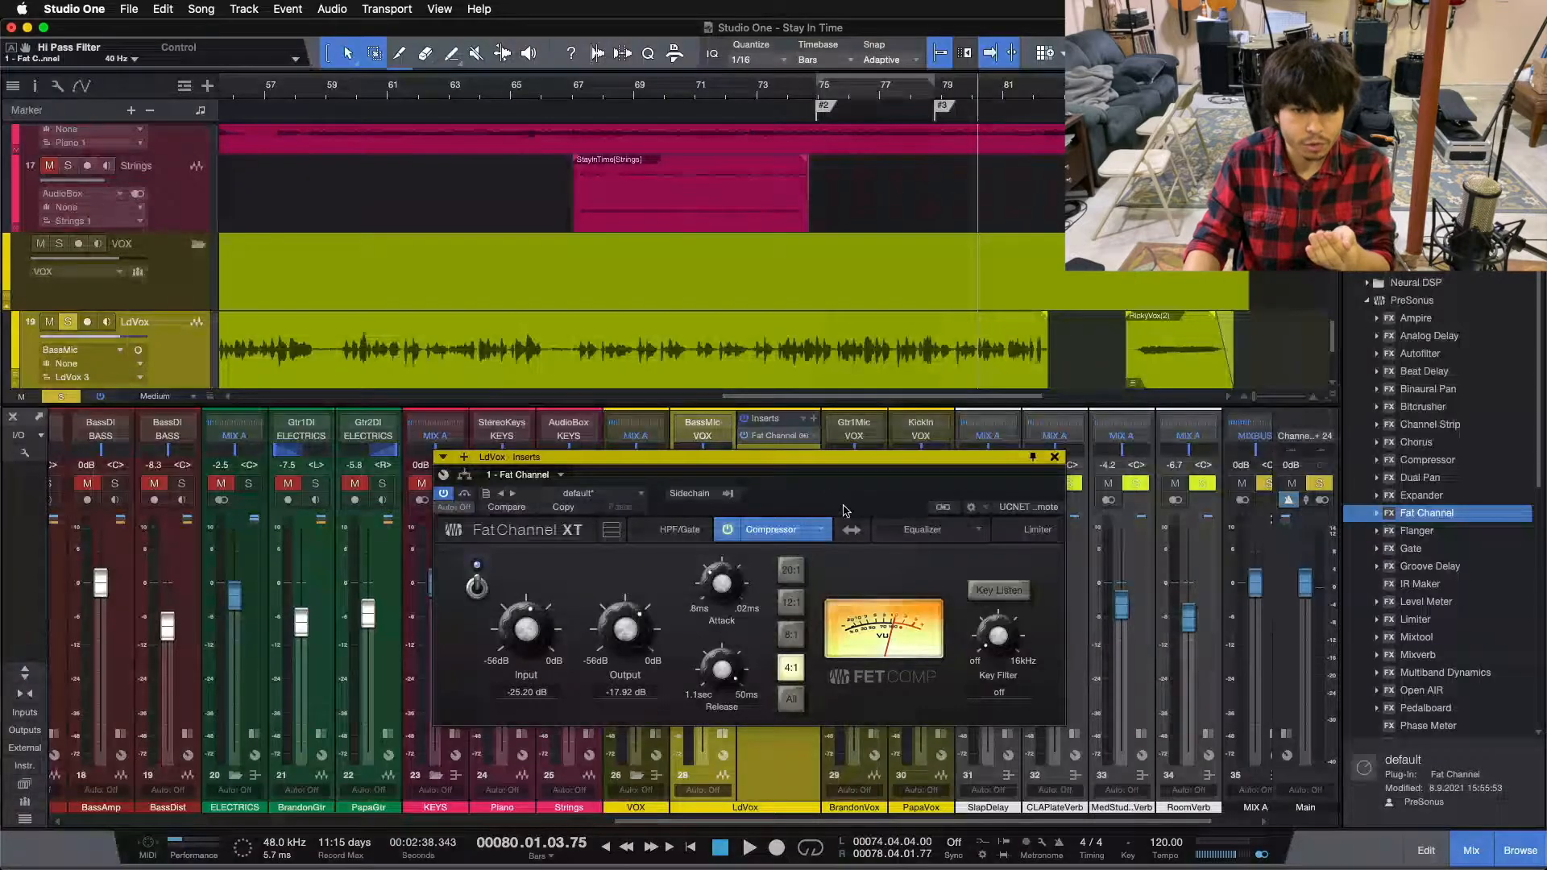
Step: Review the high-pass filter and compressor settings on LdVox and close the Fat Channel
mouse_move(839, 493)
left_mouse_down()
mouse_move(866, 505)
mouse_move(848, 487)
left_mouse_up()
left_click(690, 523)
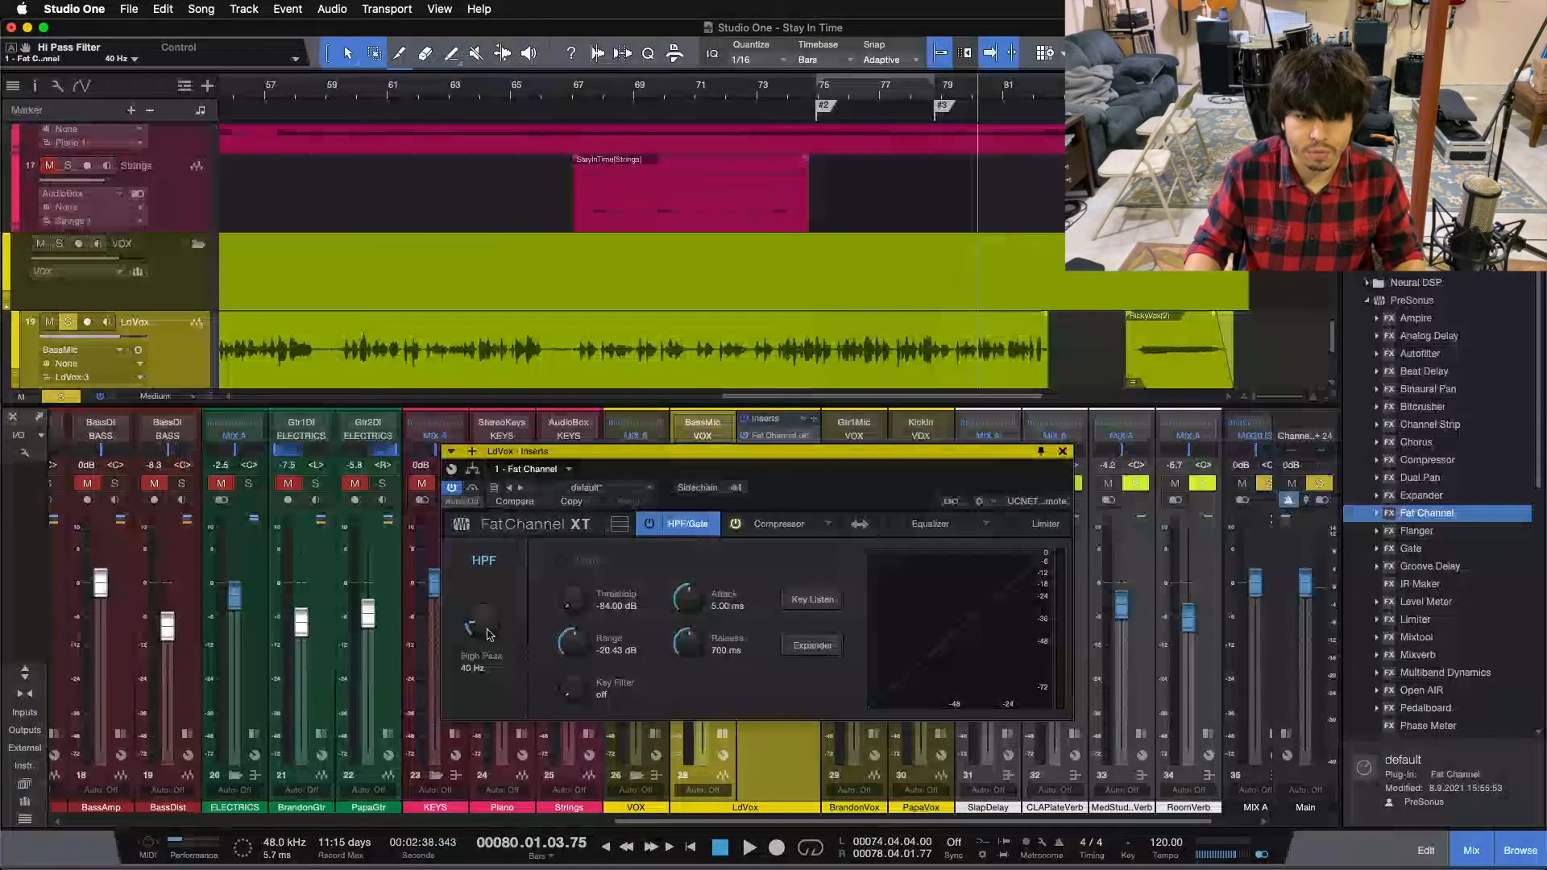
left_click(777, 523)
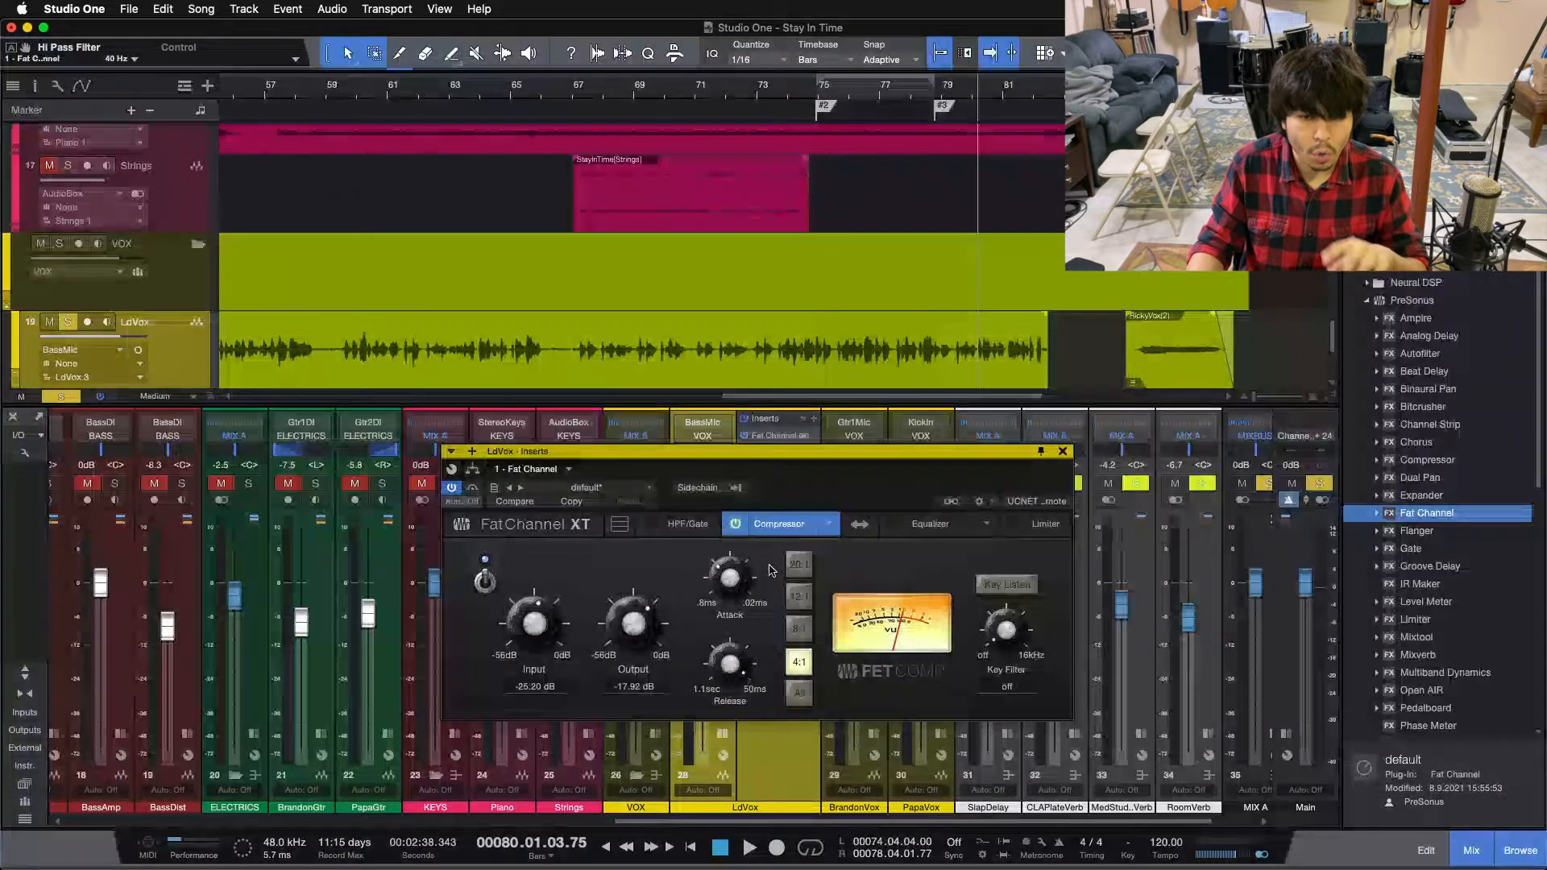
left_click(1061, 454)
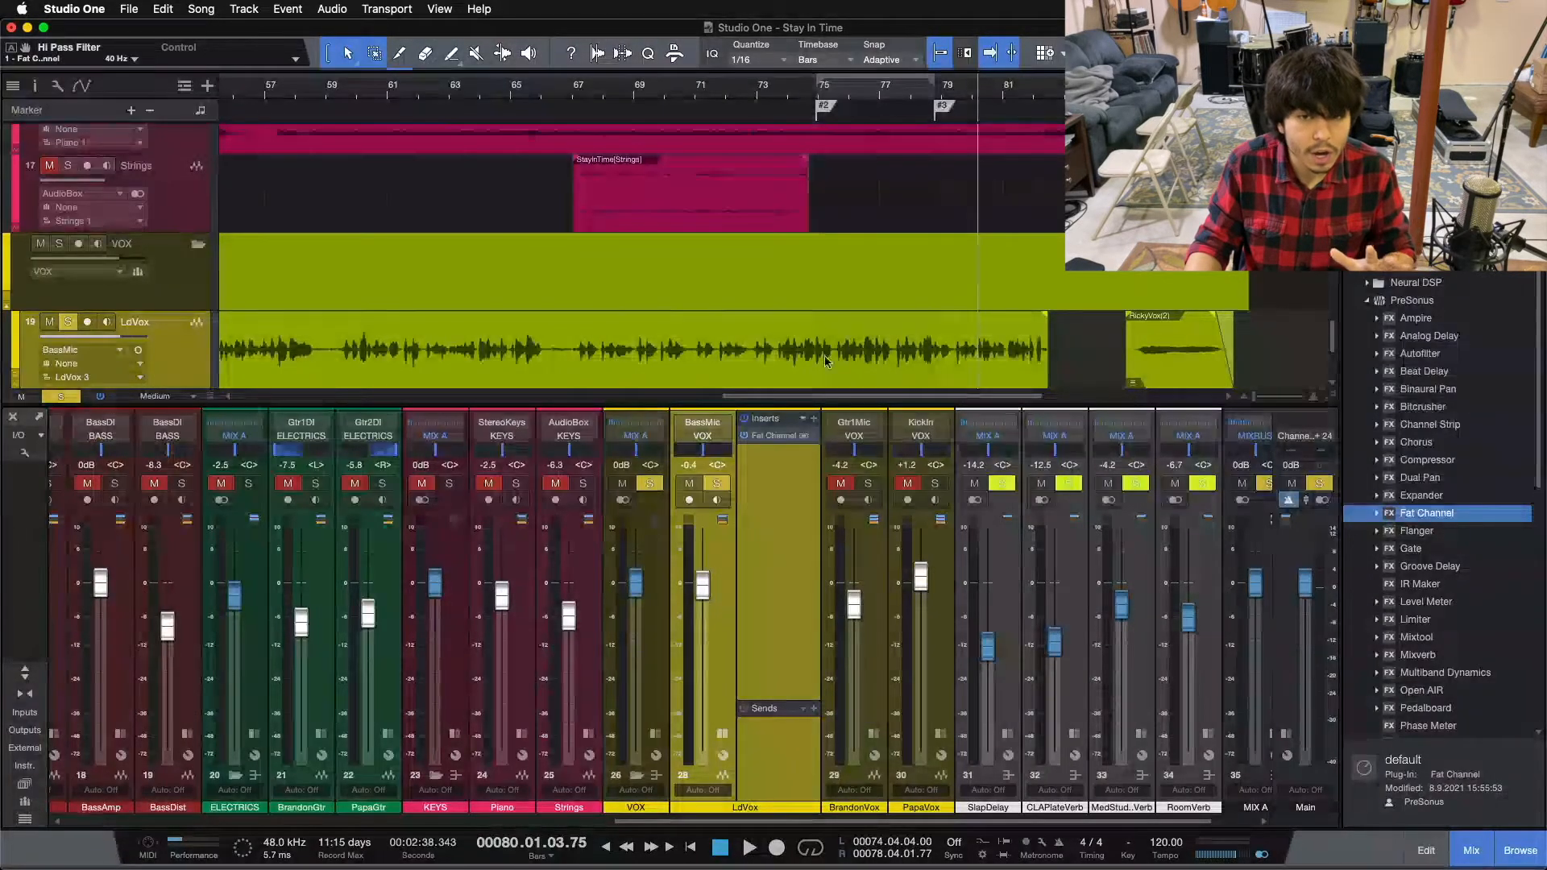
Step: Hide the mixer and add a short fade-in to the start of the first LdVox event near bar 17
left_click_drag(742, 84, 782, 79)
key("F3")
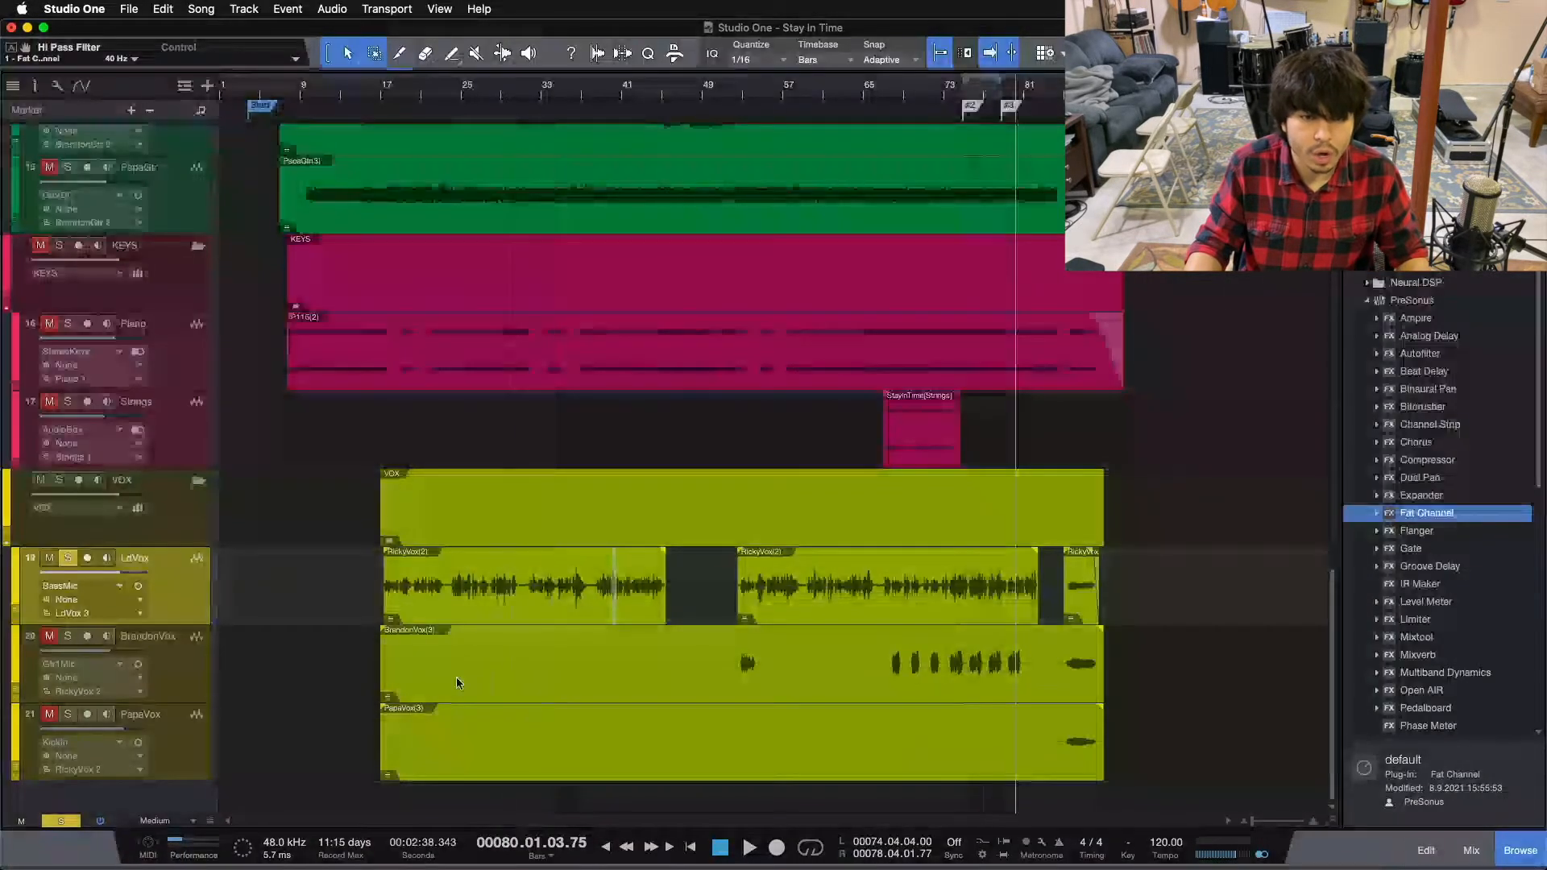
left_click_drag(392, 86, 513, 187)
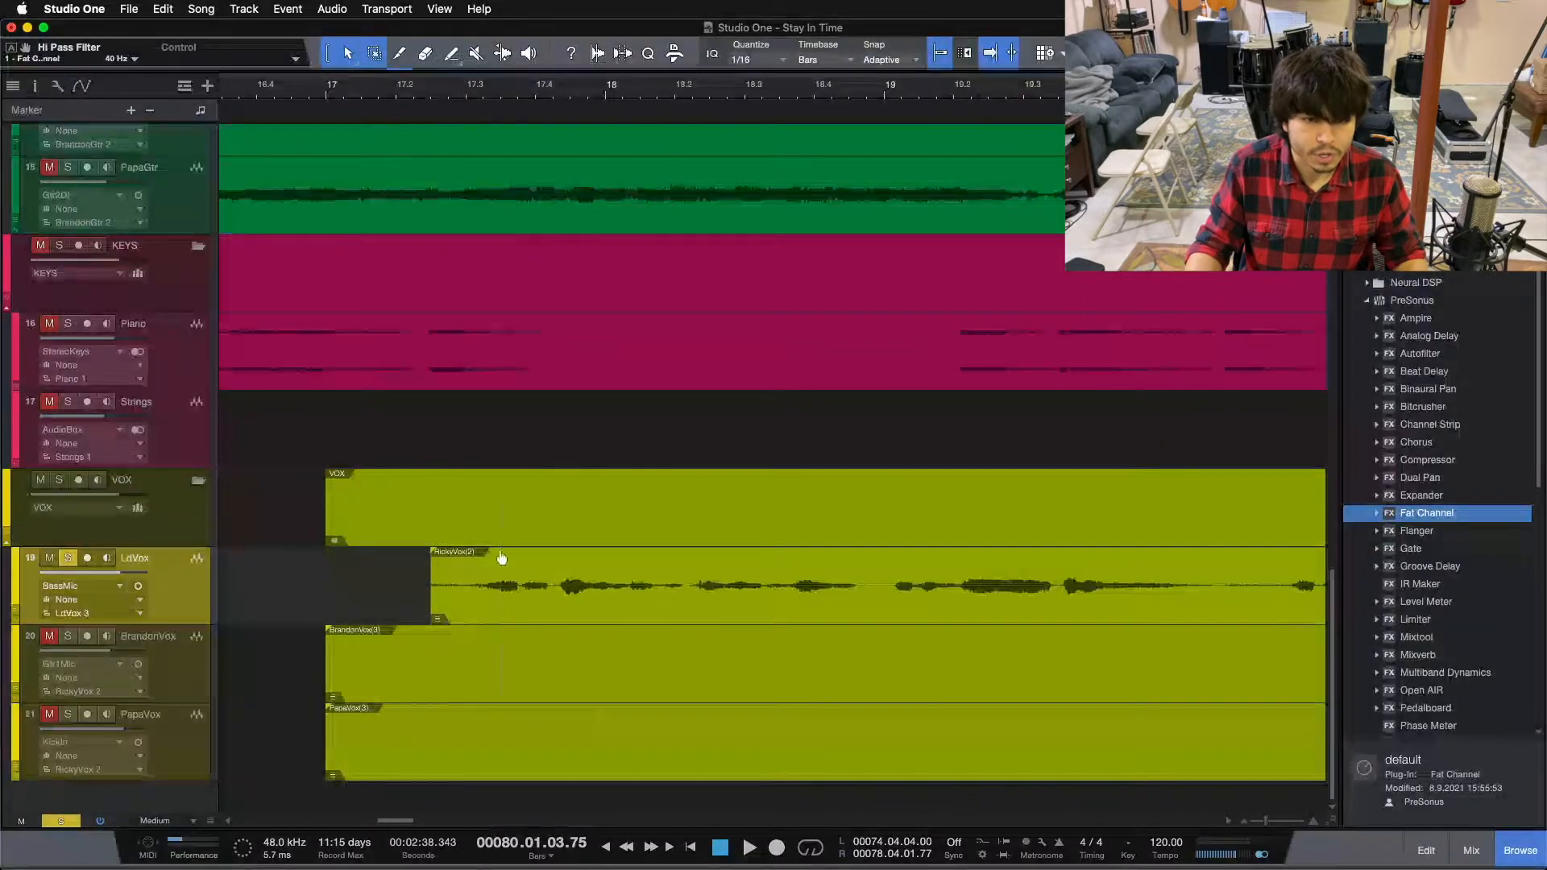
left_click_drag(436, 553, 484, 554)
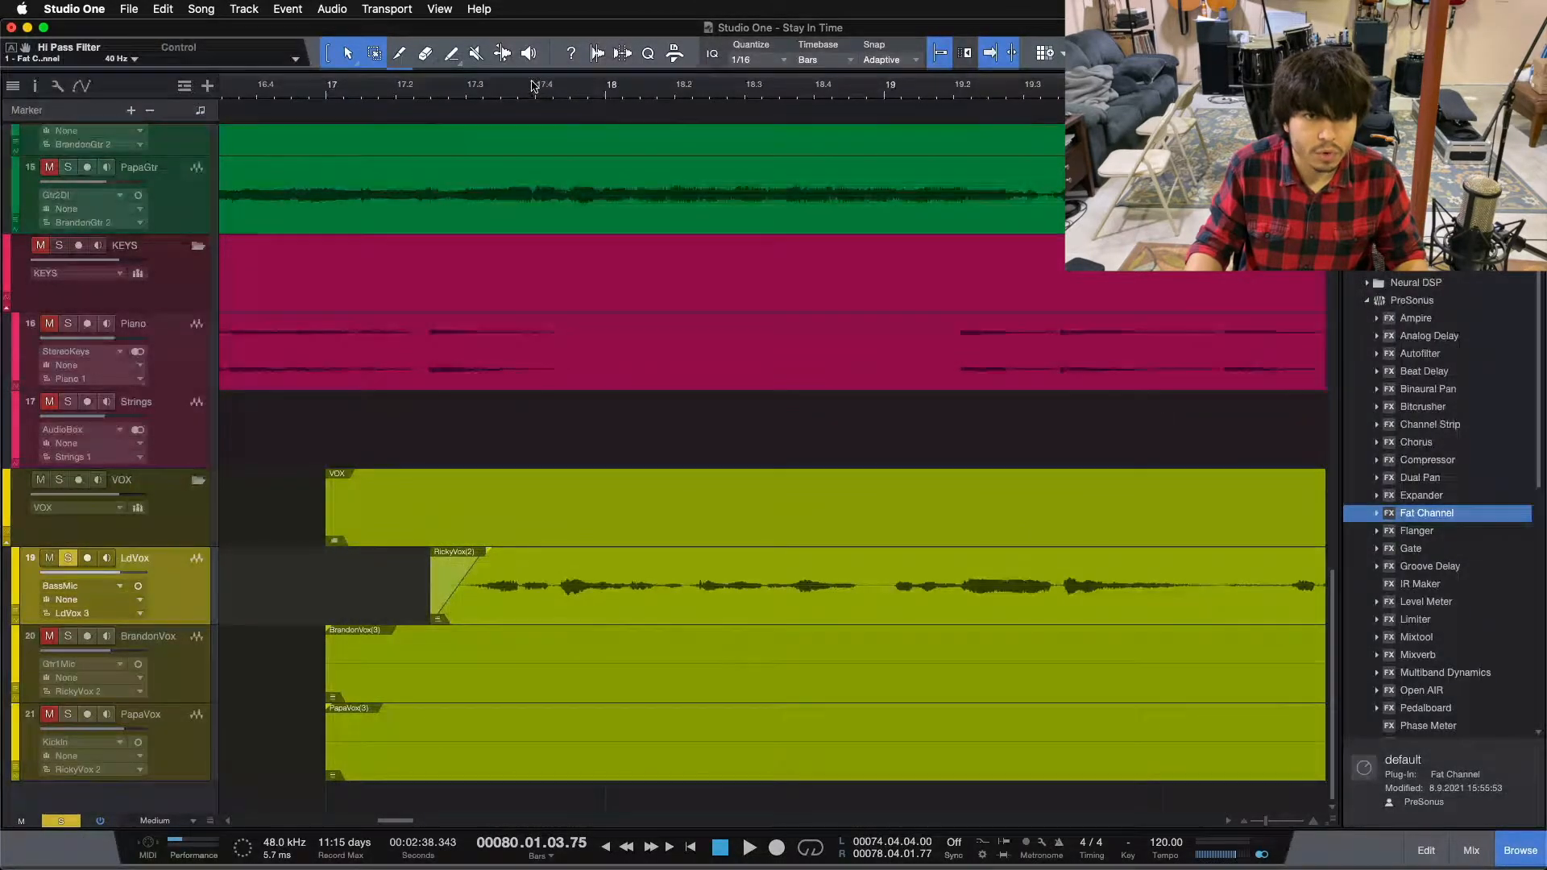
Step: Fade out the end of the first LdVox event near bar 45 and fade in the start of the second
left_click_drag(538, 89, 477, 52)
left_click_drag(1039, 93, 645, 76)
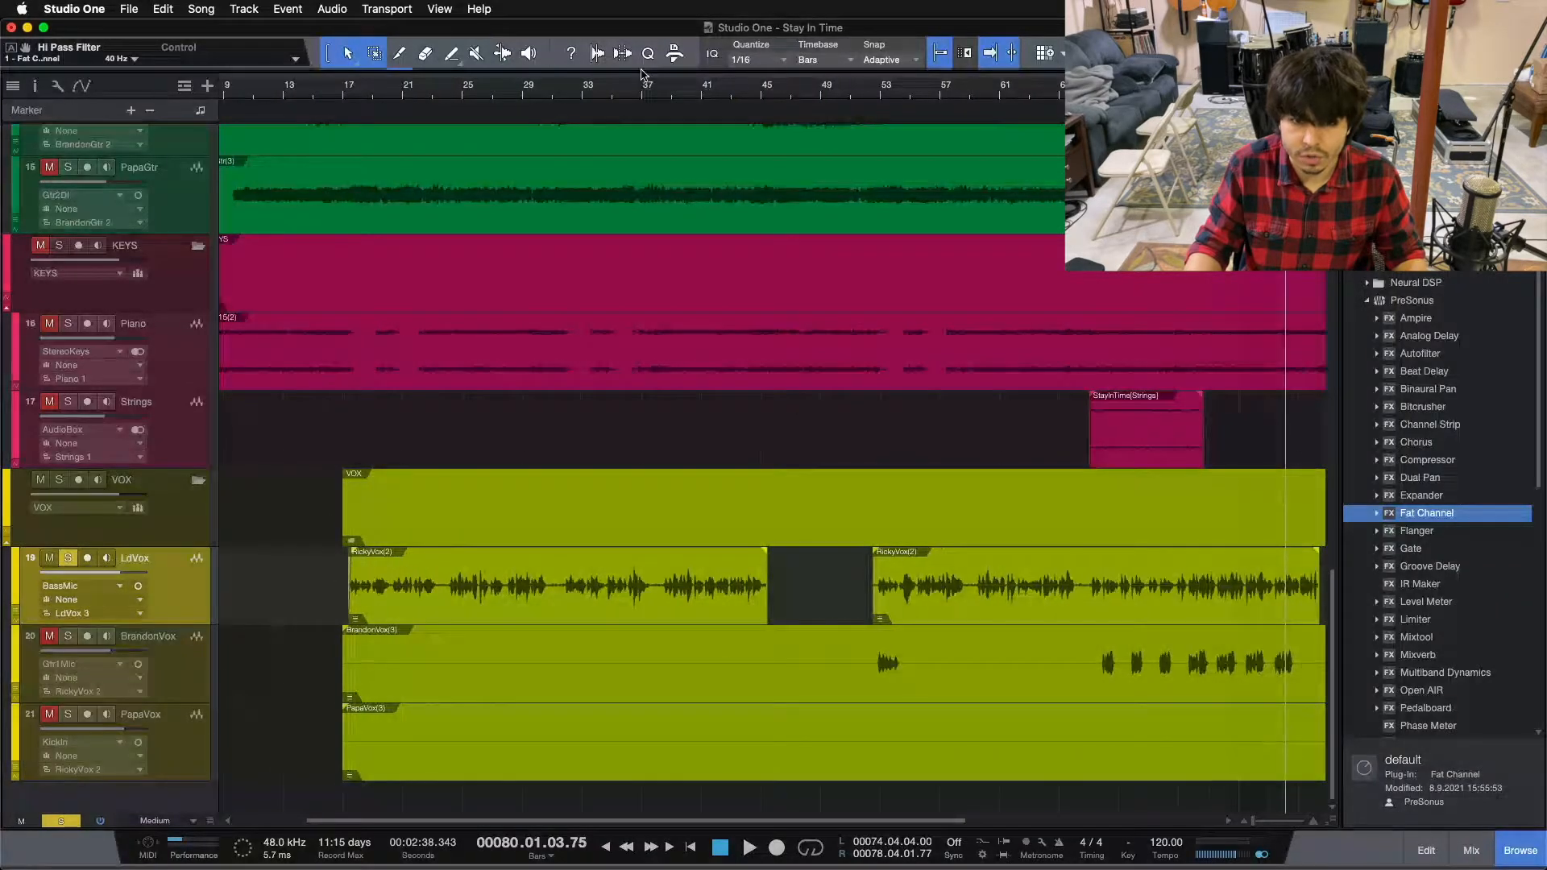
left_click_drag(763, 94, 768, 145)
left_click_drag(828, 550, 792, 554)
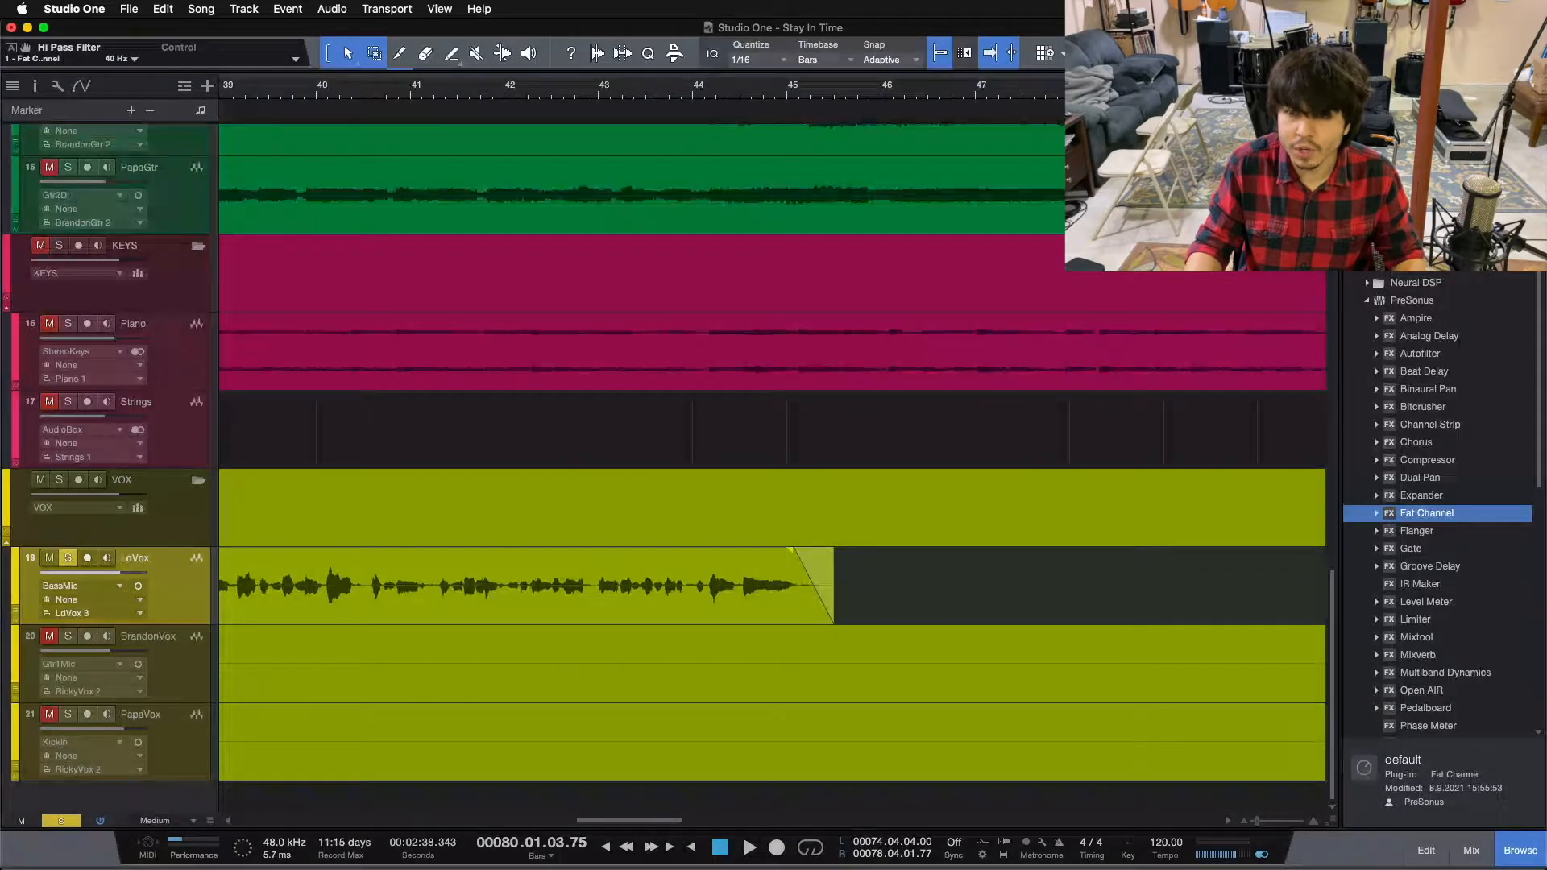
scroll(923, 559, "right", 10)
left_click_drag(918, 553, 963, 554)
Step: Fade out the end of the second LdVox event near bar 82 and fade in the last event near bar 85
left_click_drag(987, 96, 654, 43)
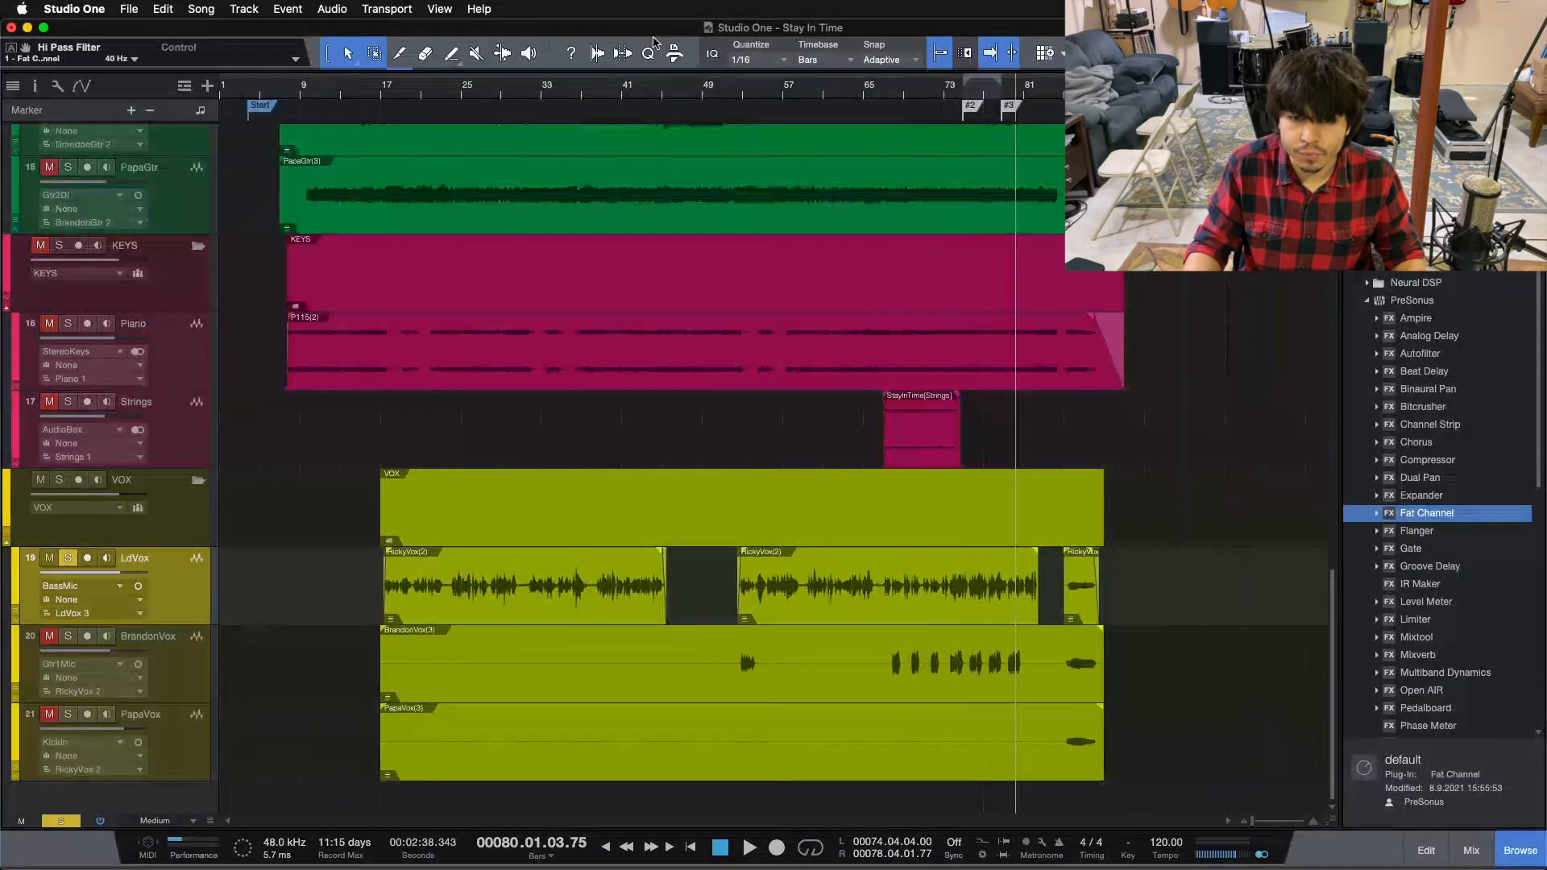
left_click_drag(1031, 97, 659, 153)
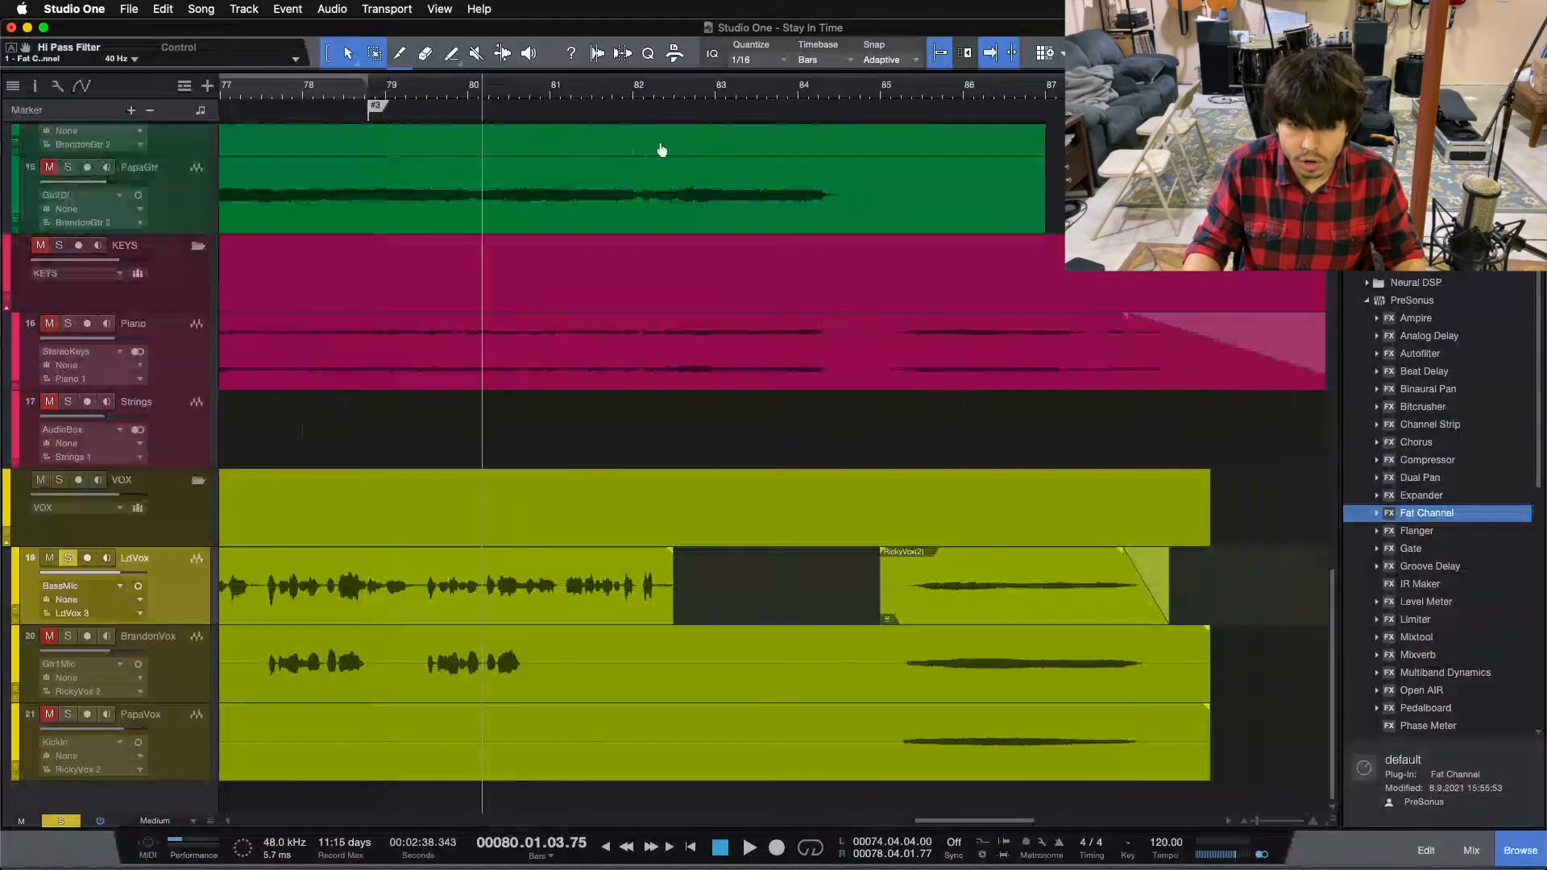
left_click_drag(668, 564, 649, 560)
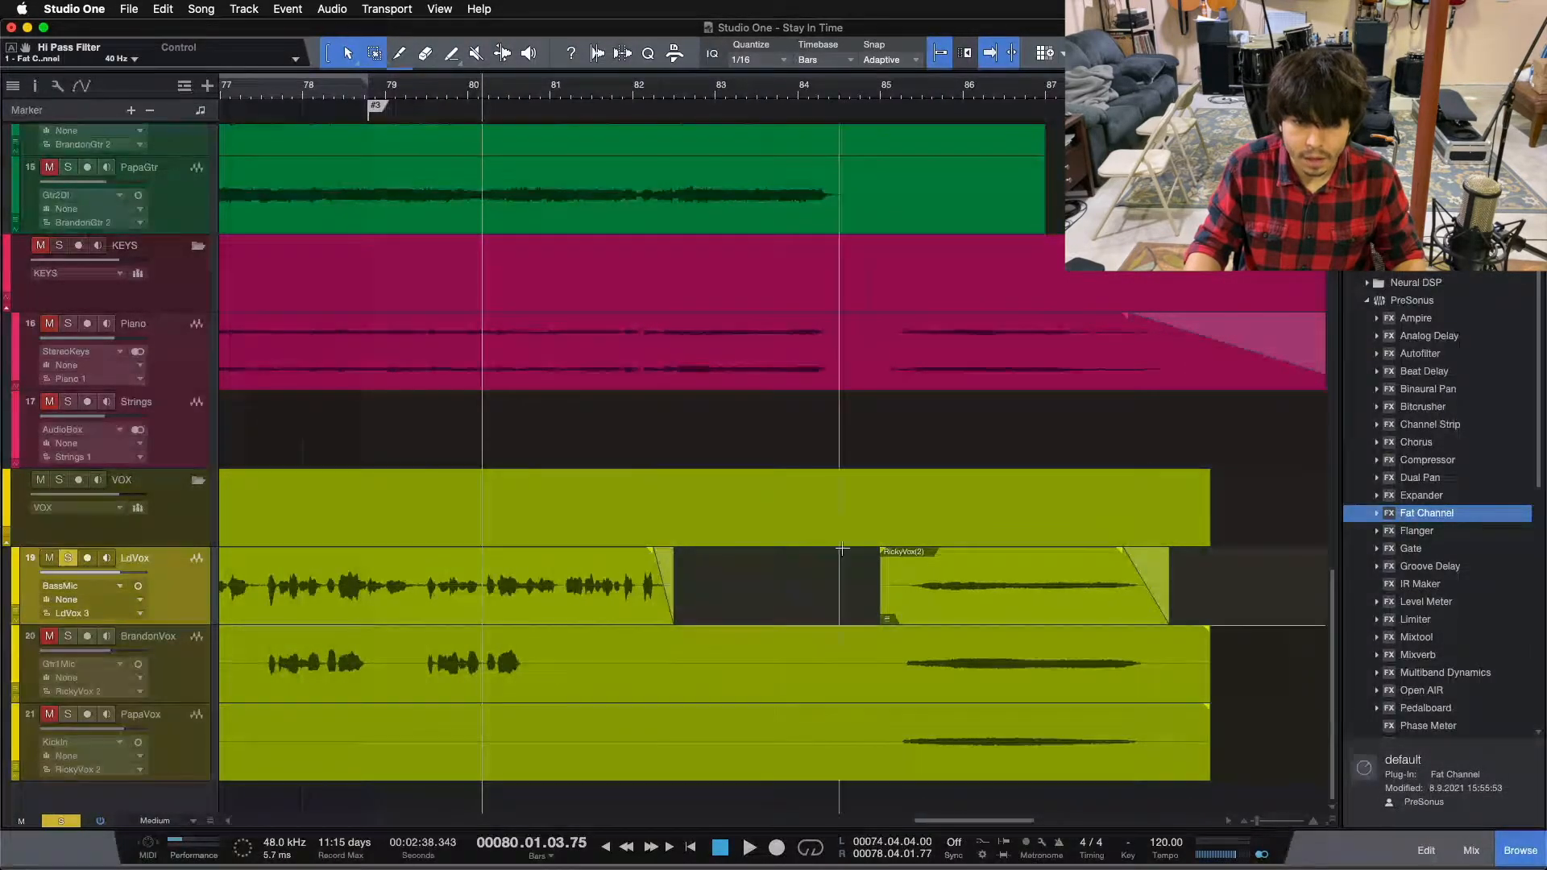
left_click_drag(884, 553, 914, 560)
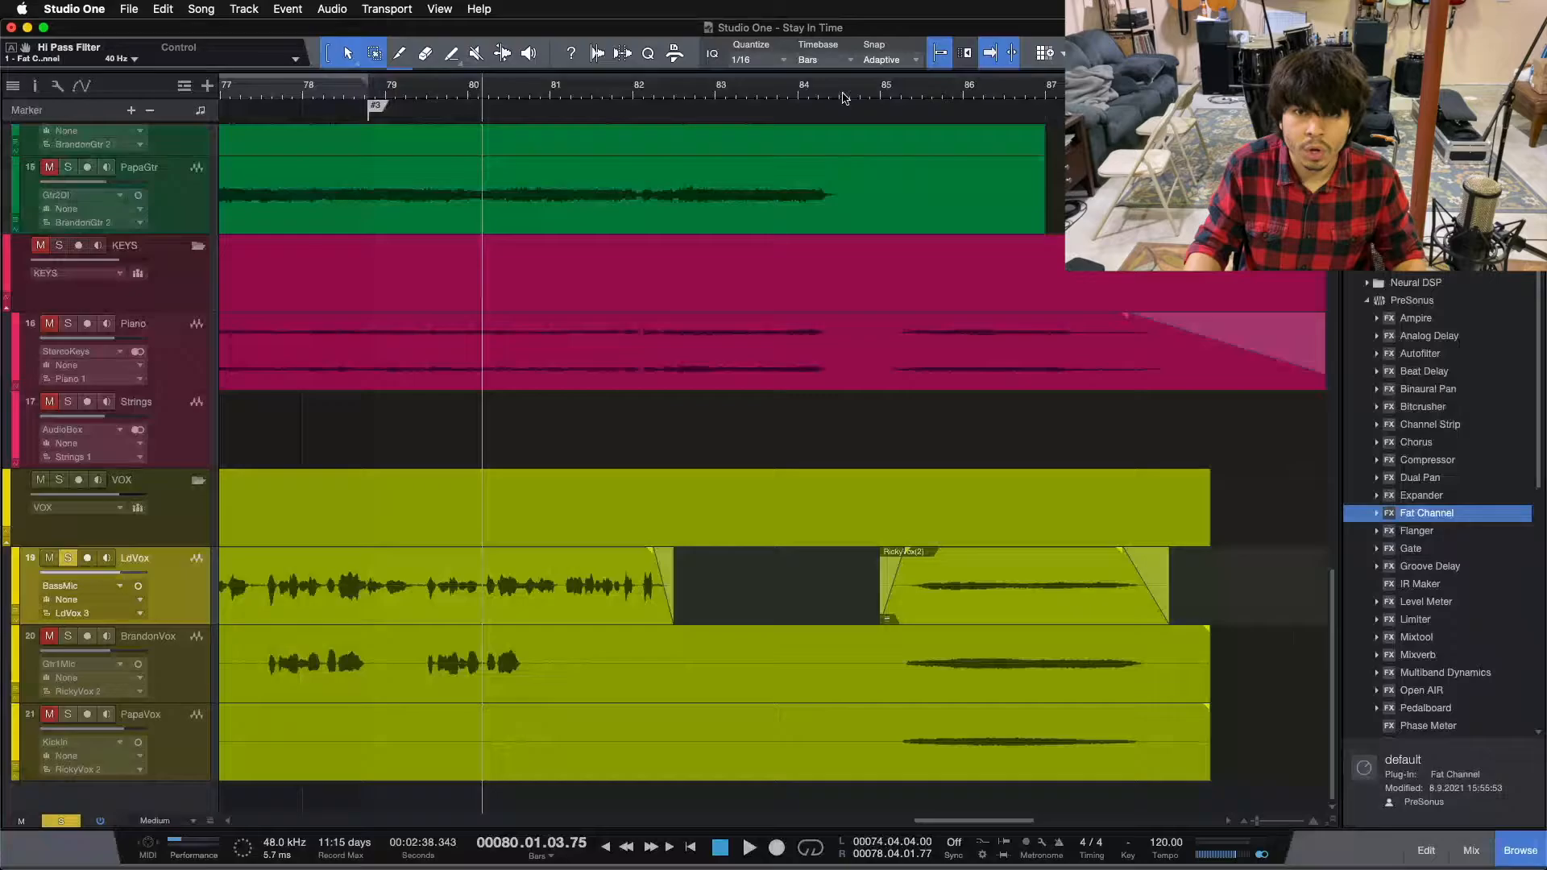
Step: Merge all LdVox events into one continuous bounced event and turn off the track's solo
left_click_drag(844, 98, 1052, 53)
left_click_drag(1135, 581, 239, 560)
key("g")
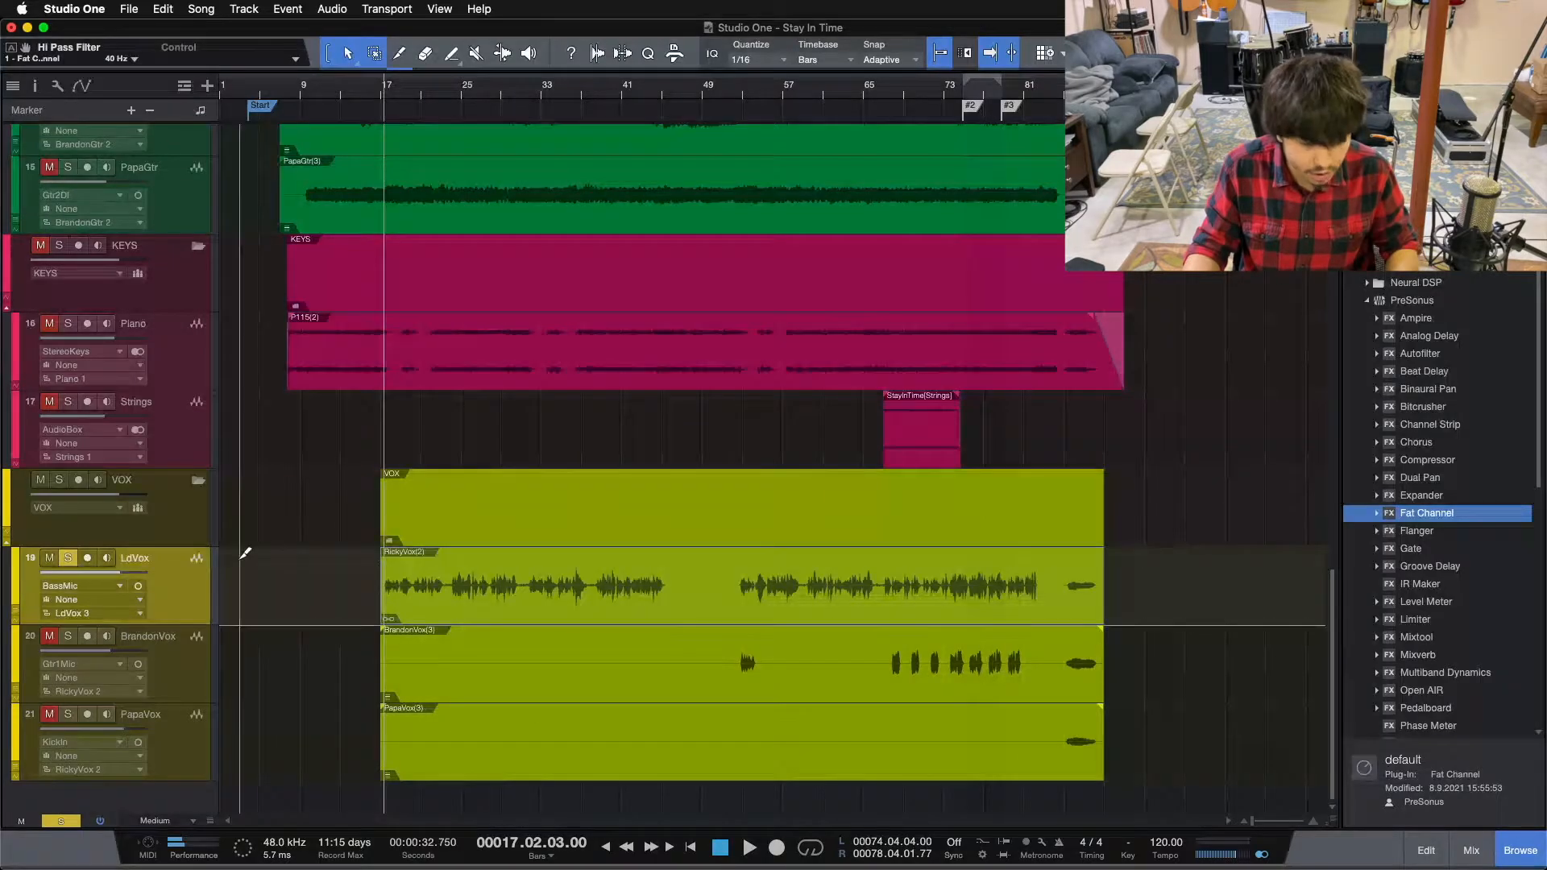
key("ctrl+b")
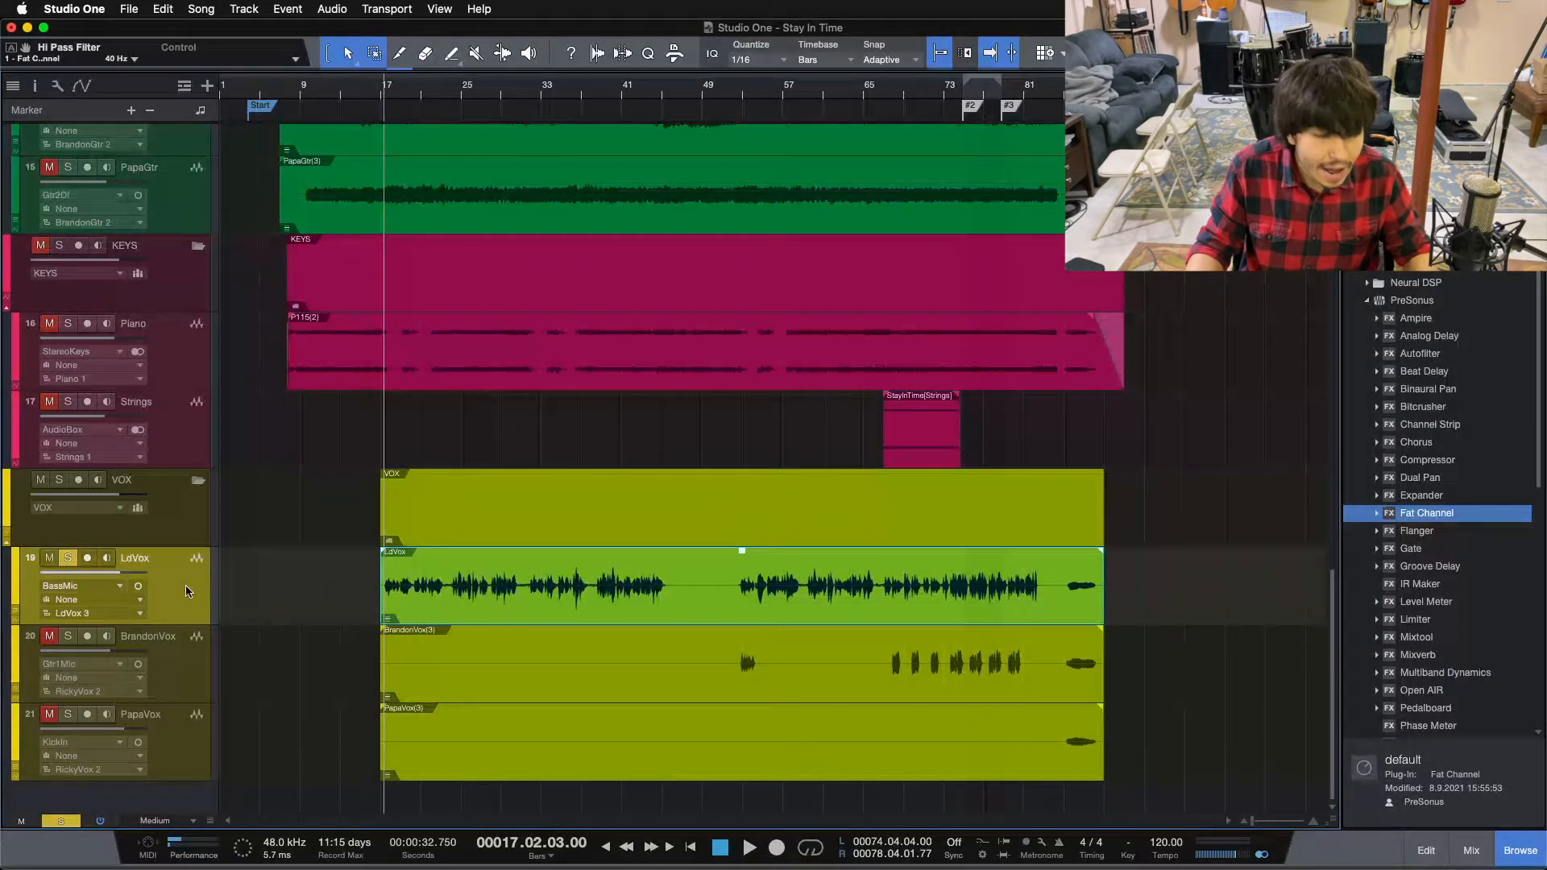
key("s")
left_click(313, 621)
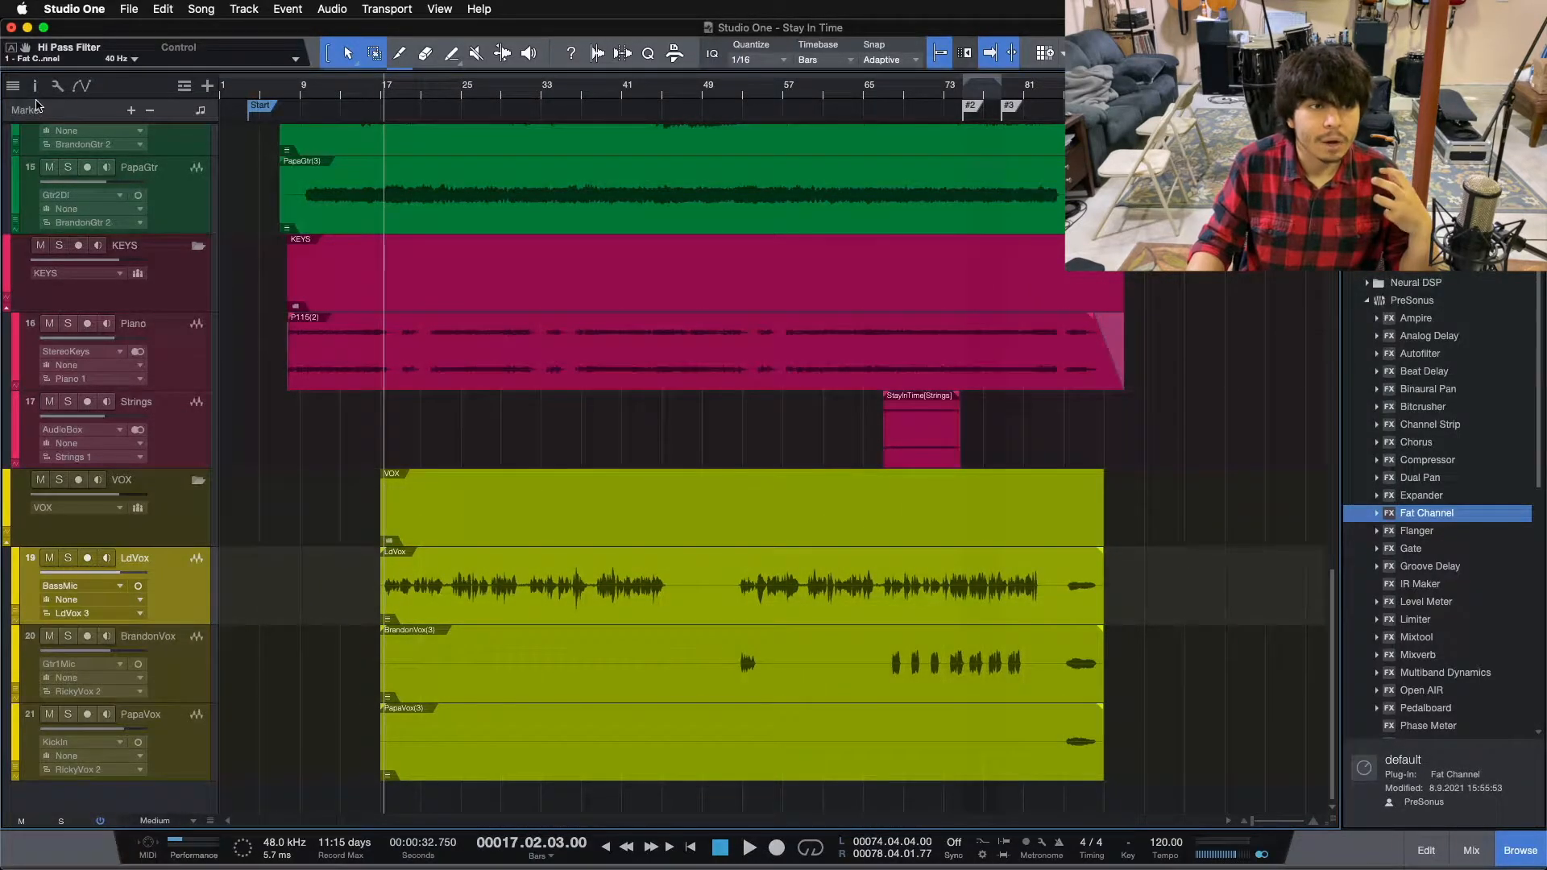
Step: Enable Event FX on the LdVox event and copy the track's Fat Channel with its settings into the event's inserts
left_click(34, 85)
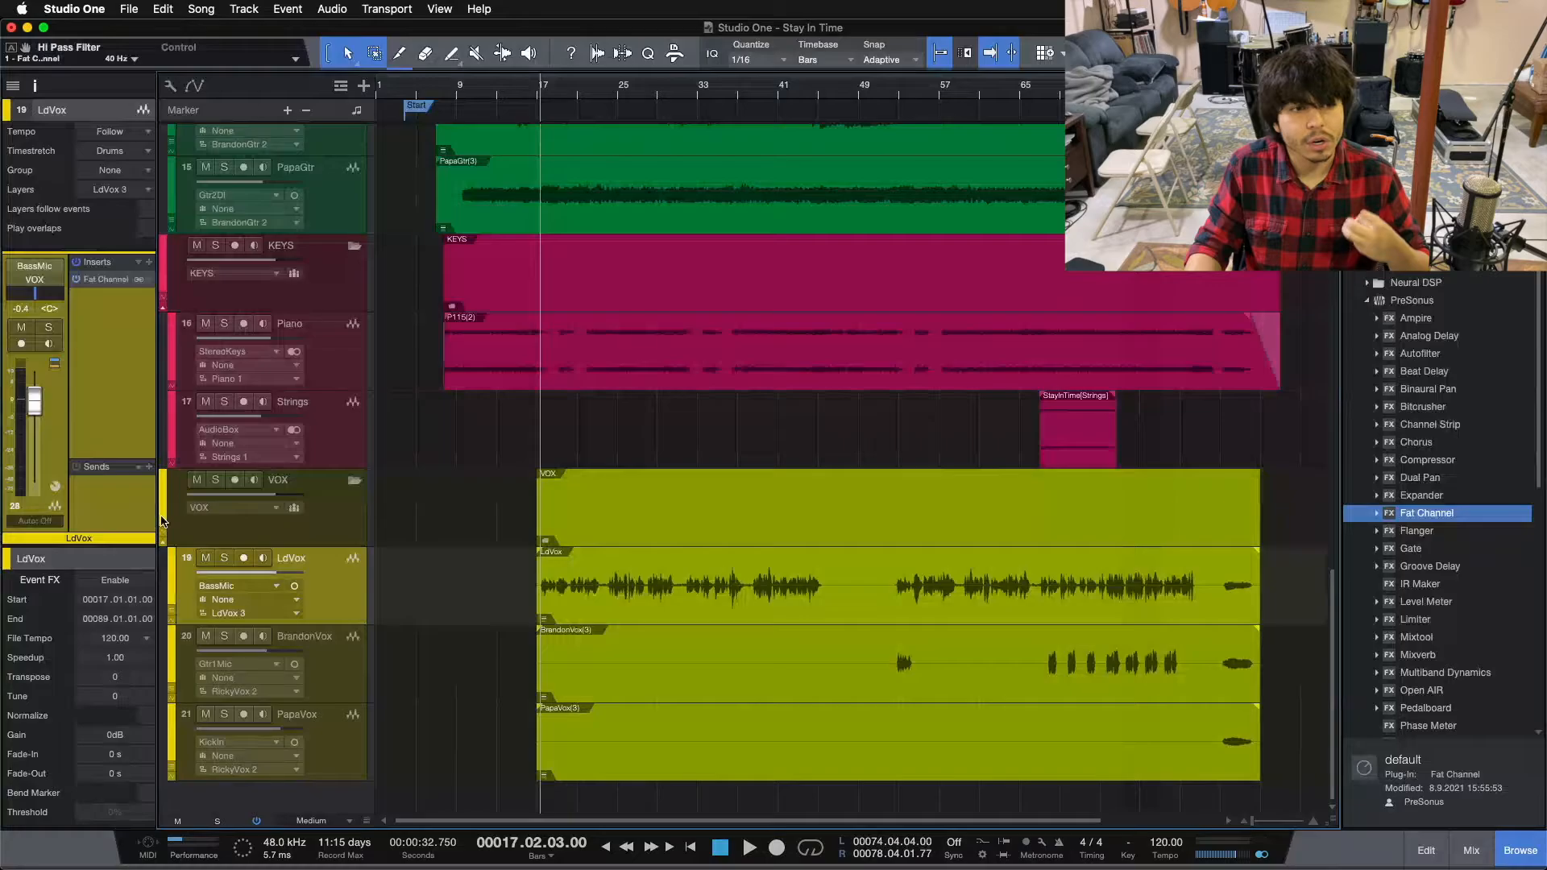
left_click(593, 600)
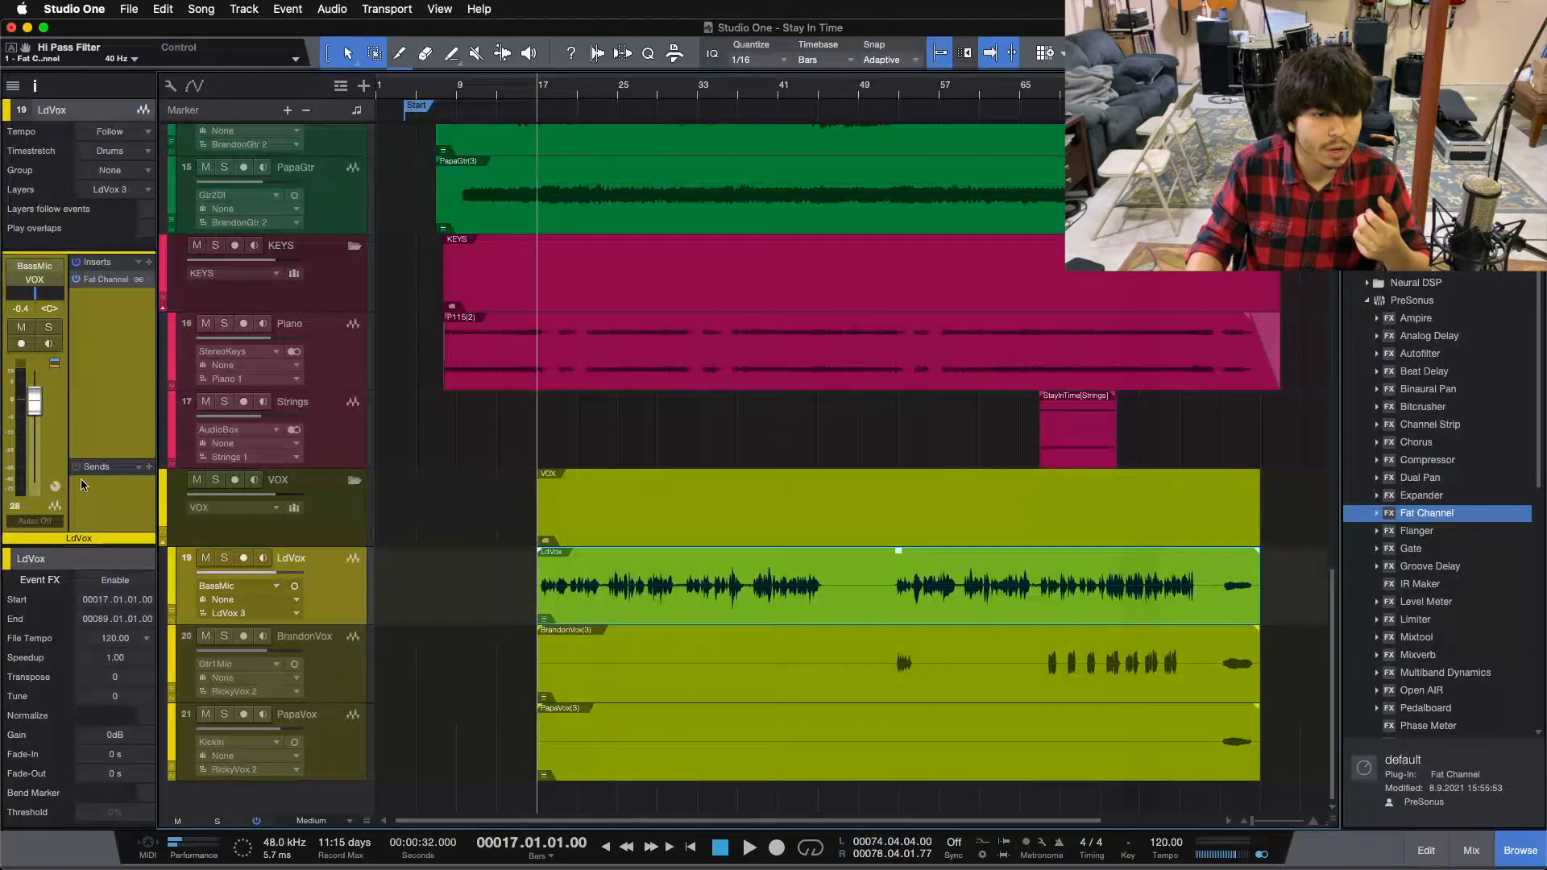
left_click(114, 580)
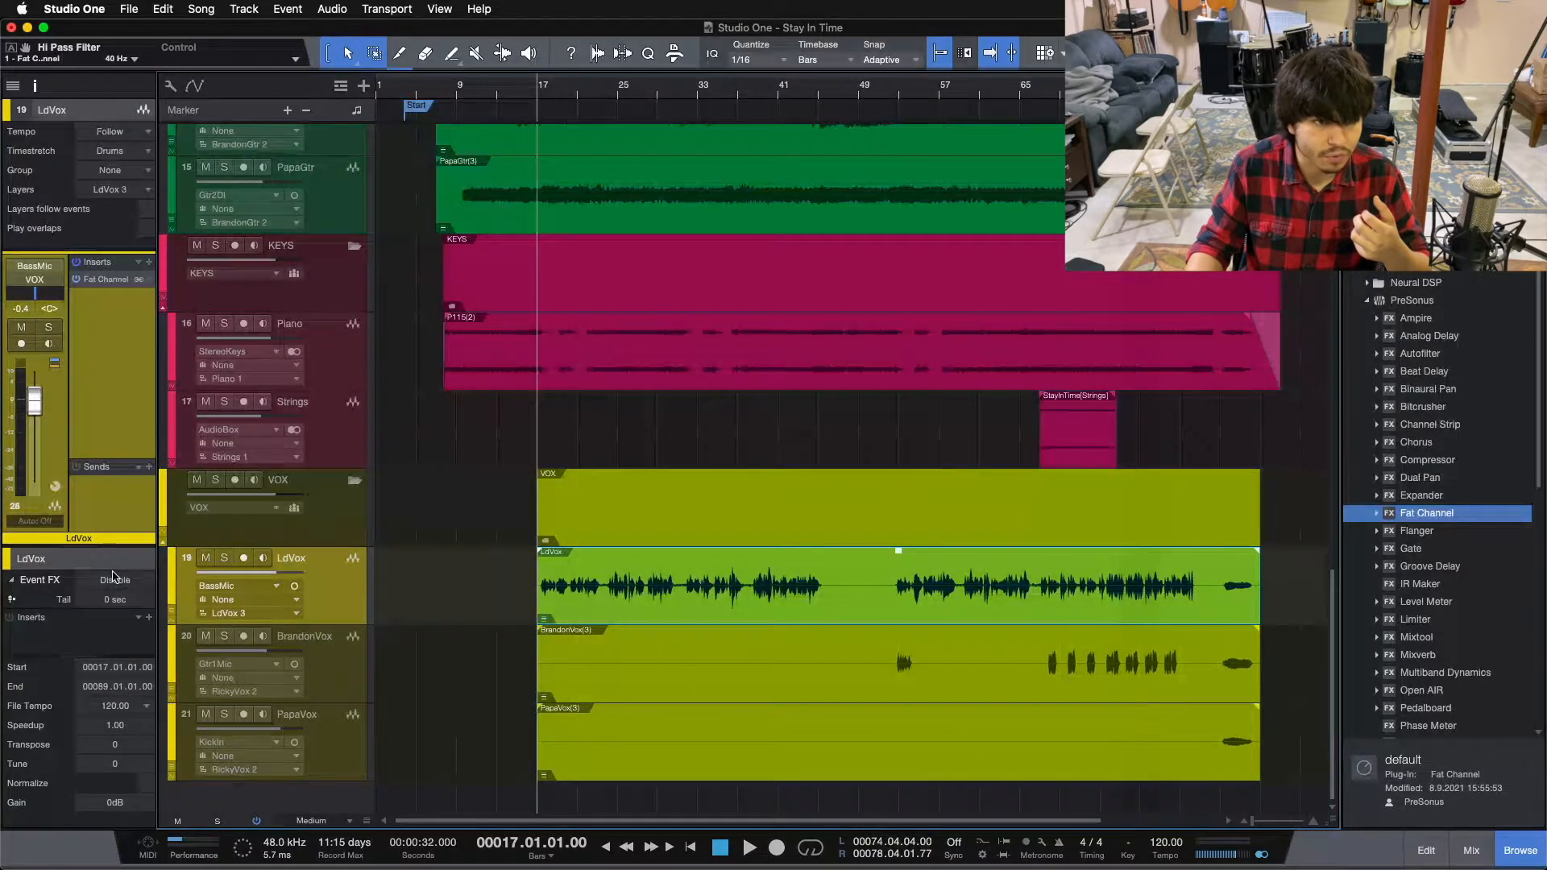
left_click_drag(105, 286, 96, 635)
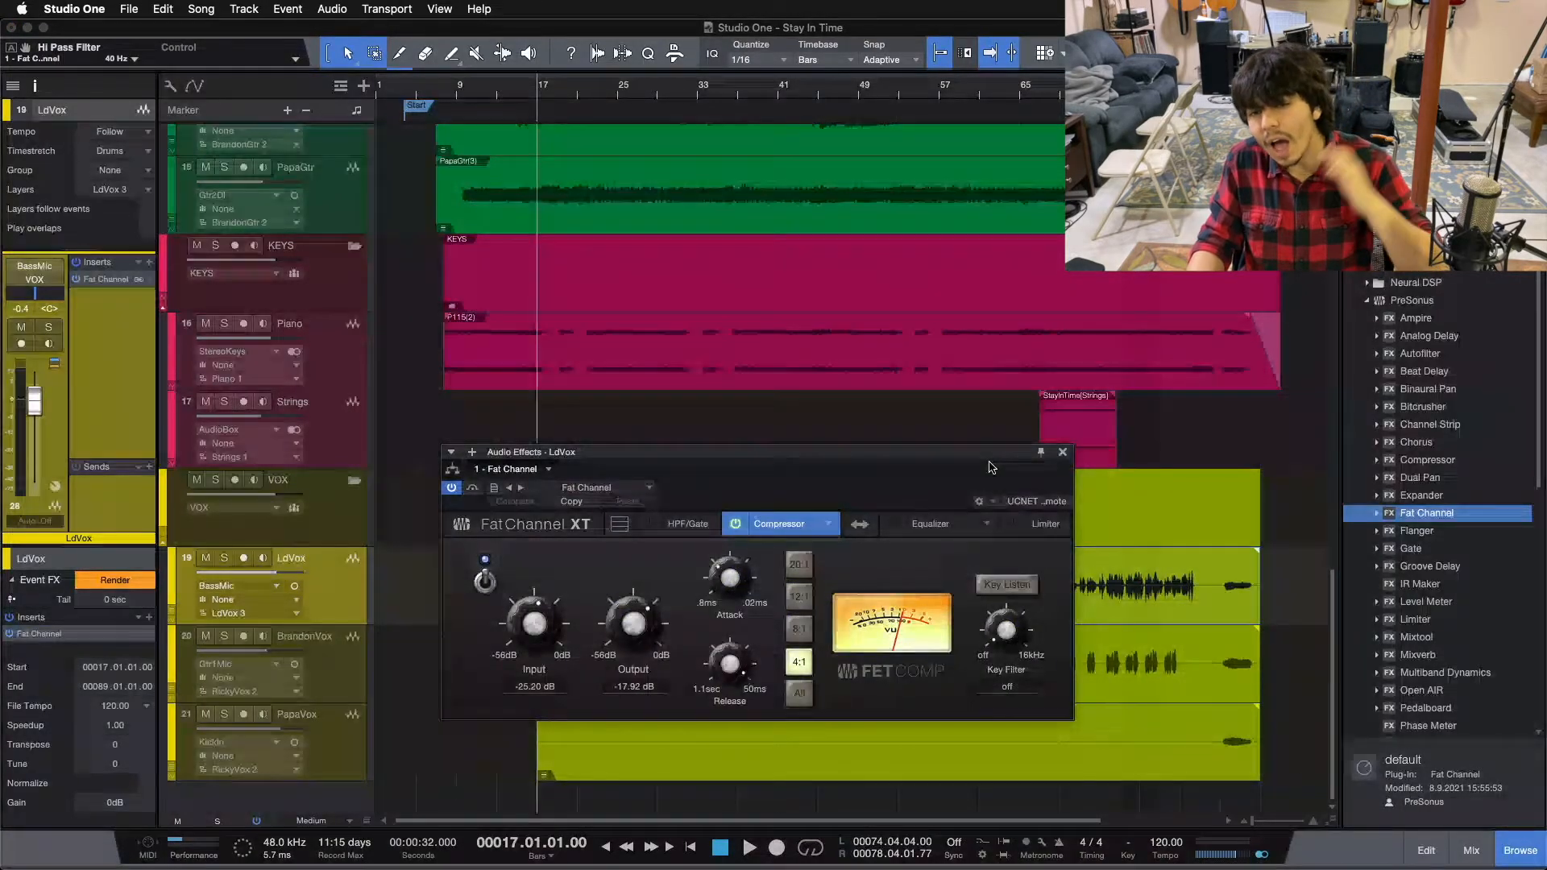
left_click(1062, 453)
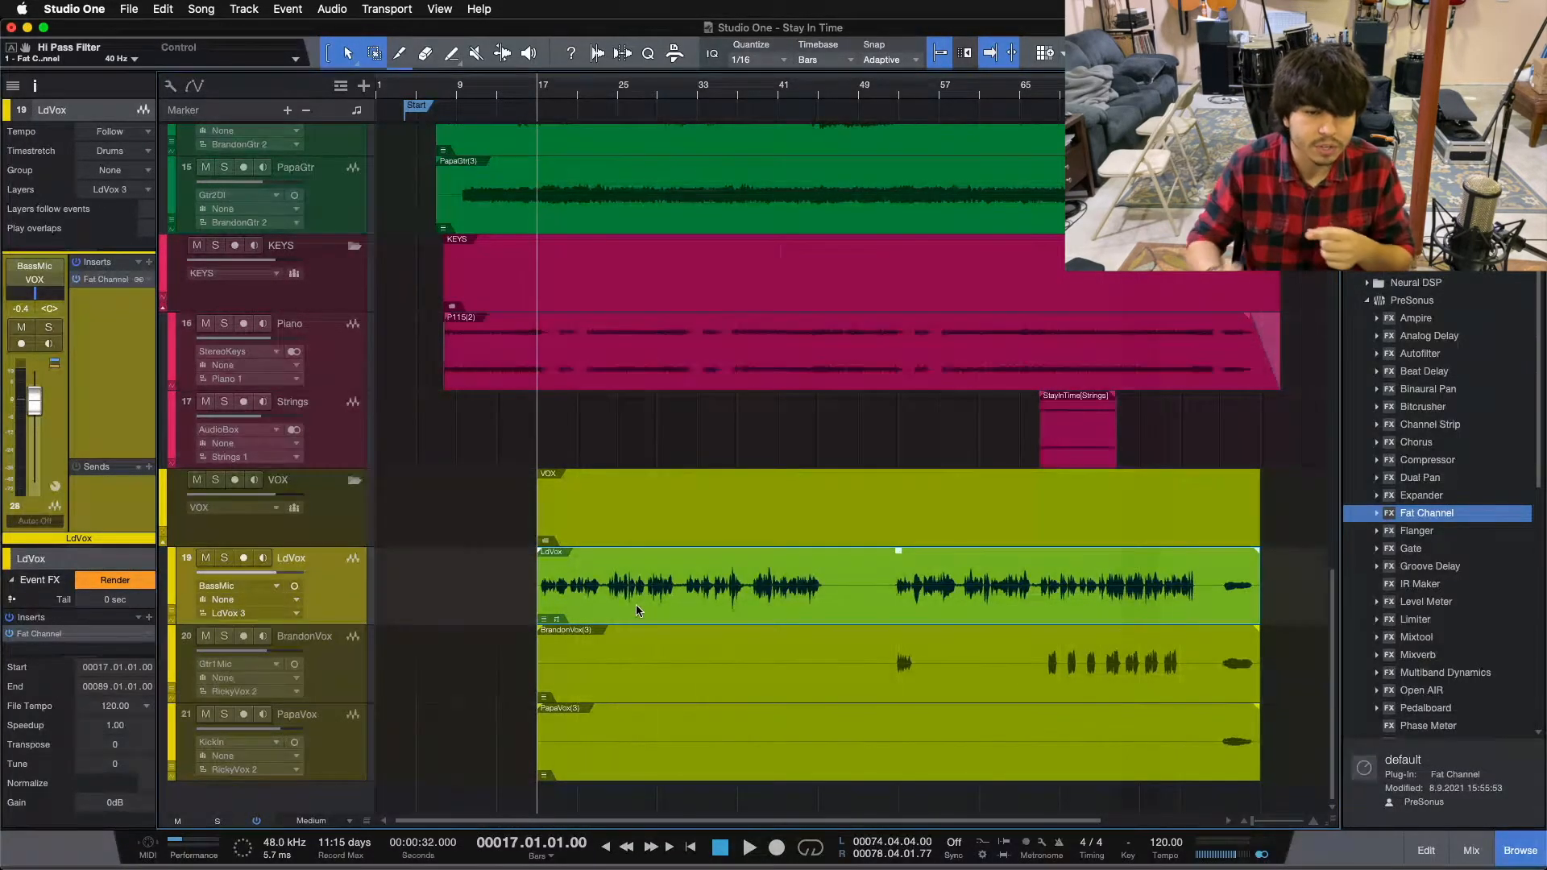
Step: Render the event FX, bounce the rendered LdVox event and remove the Fat Channel insert from the track
left_click(139, 582)
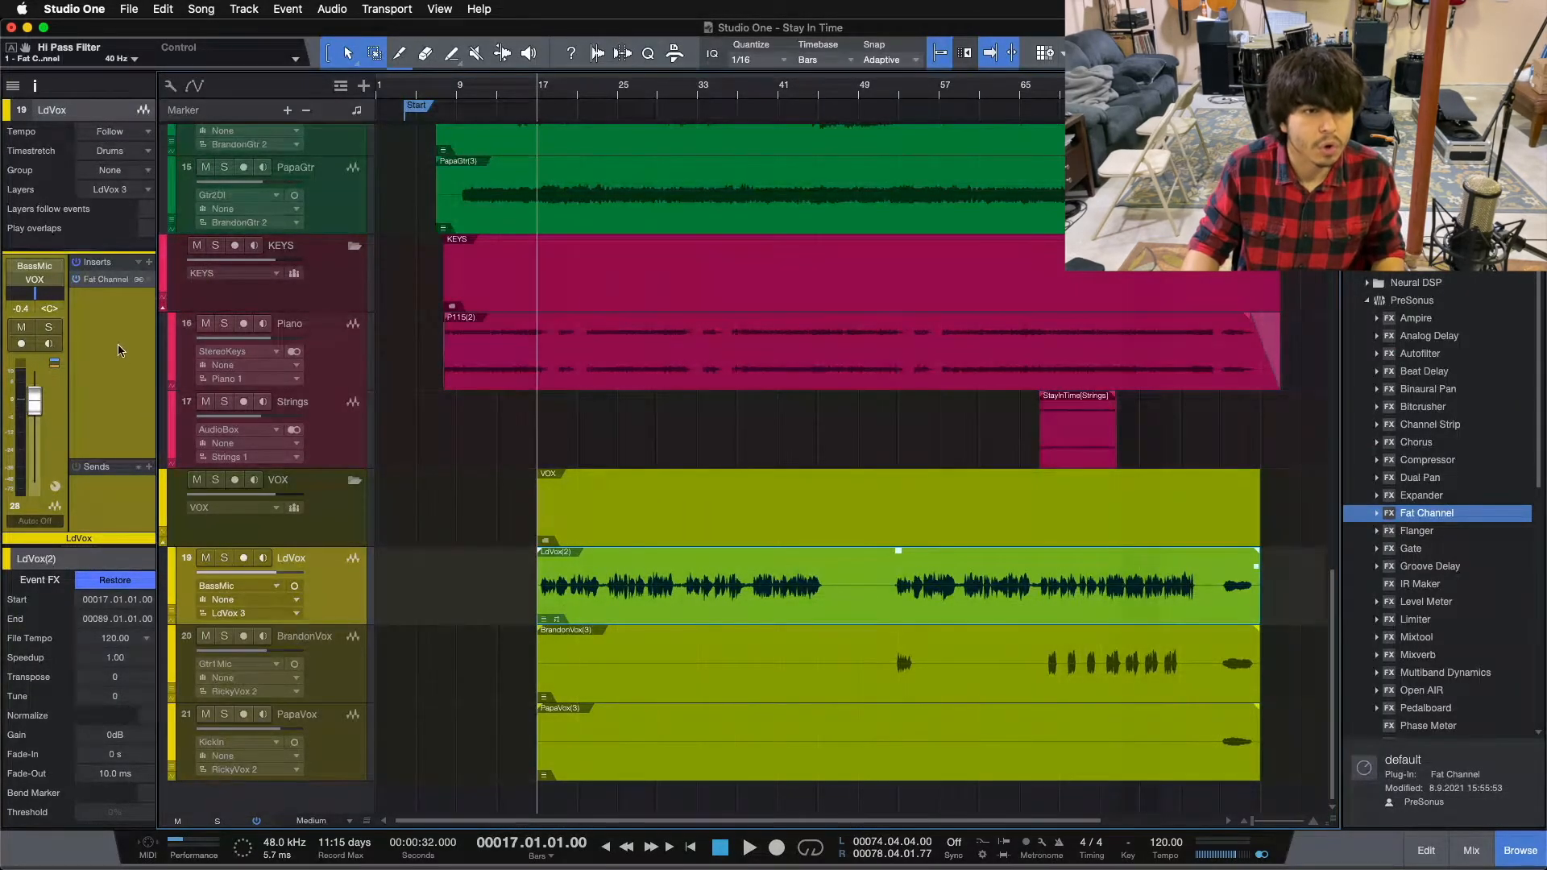
key("super+z")
right_click(109, 282)
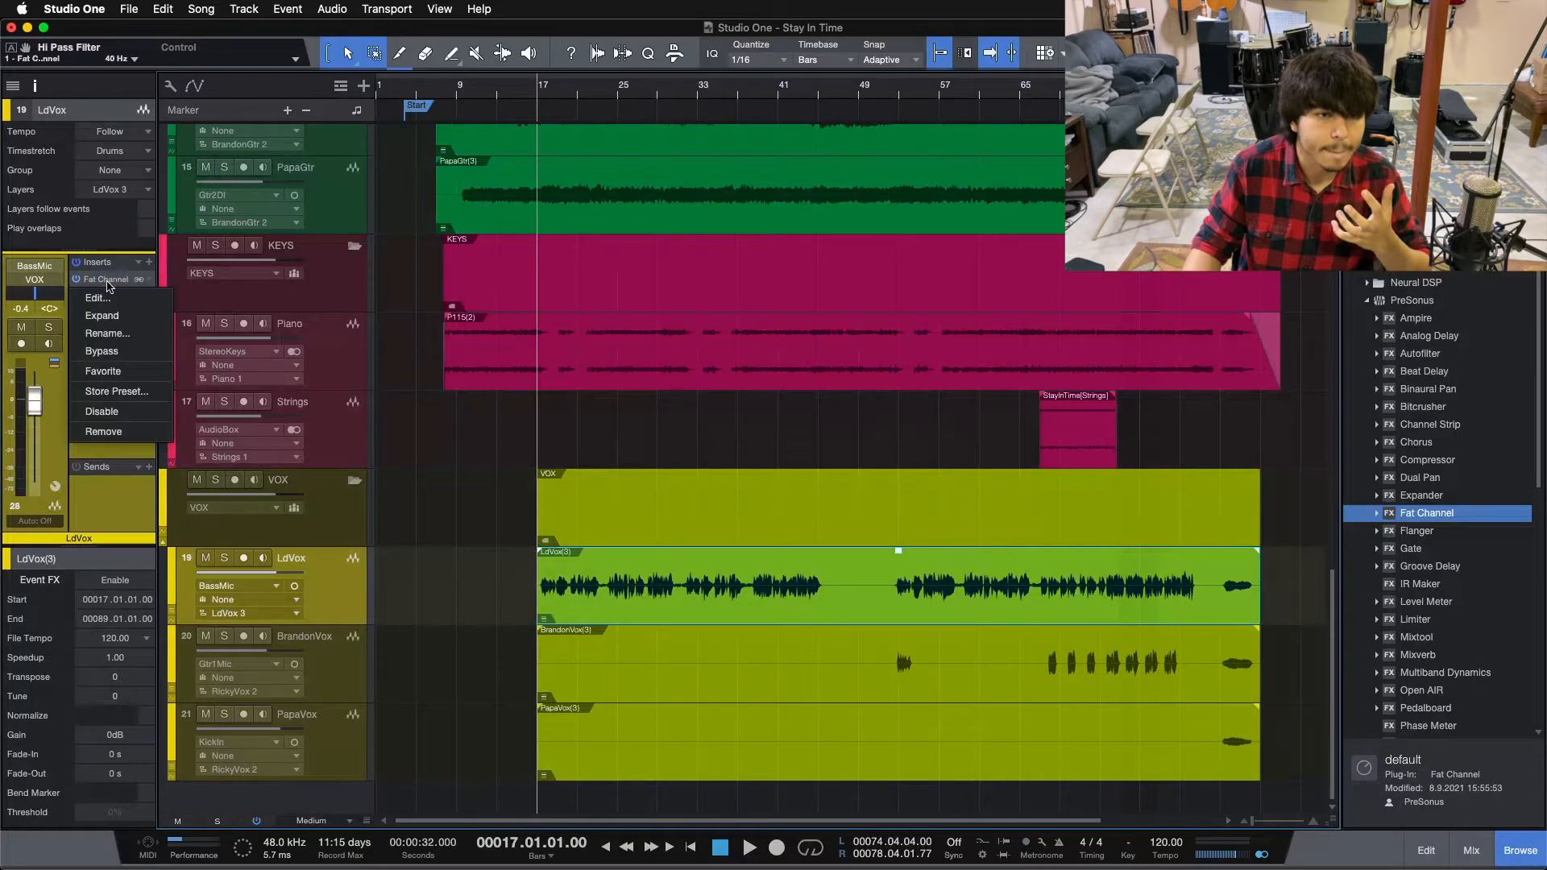
left_click(126, 432)
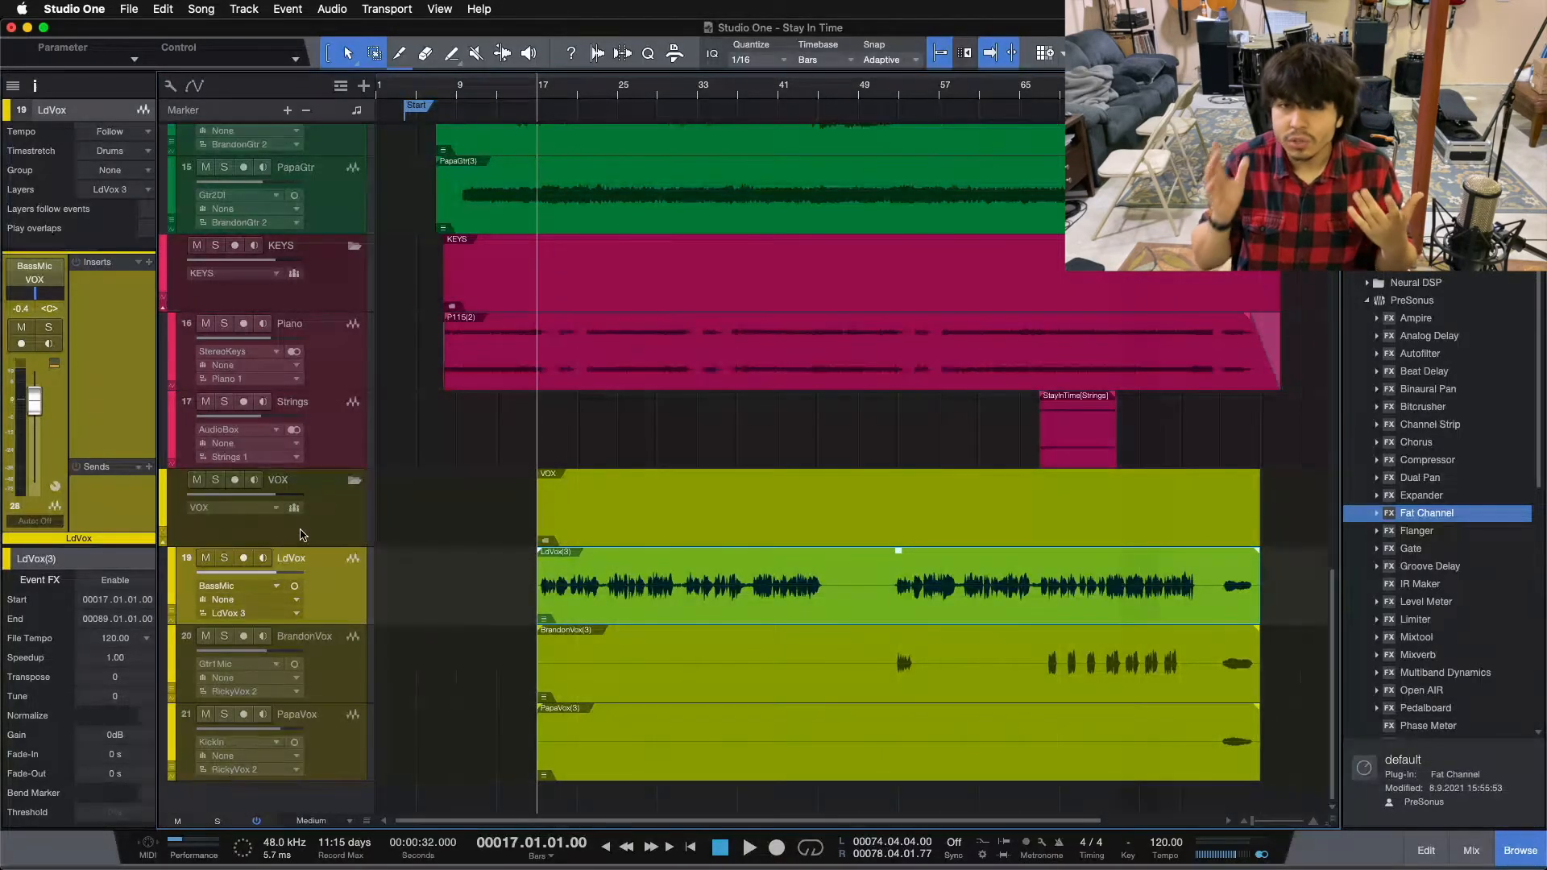